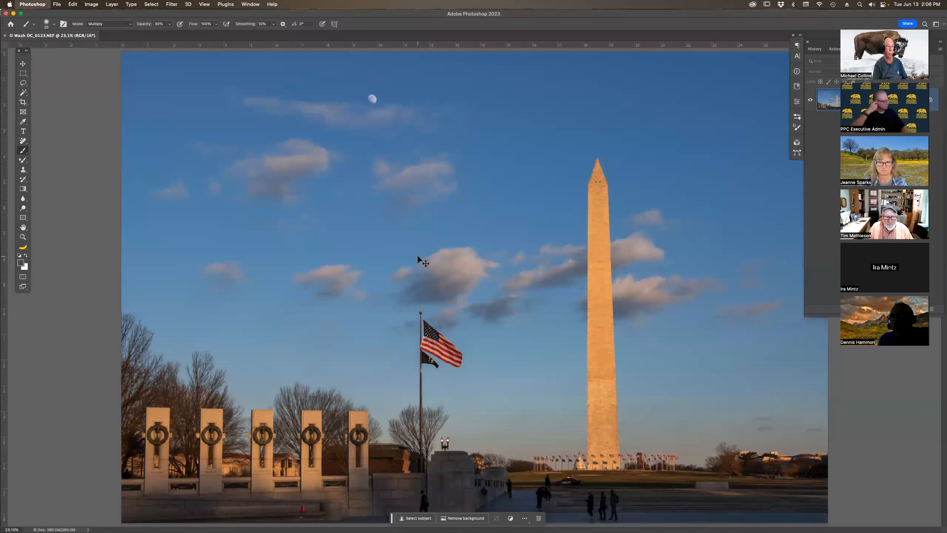
# Review the options in the Tools section of the preferences and close the dialog.
pyautogui.press('super+k')
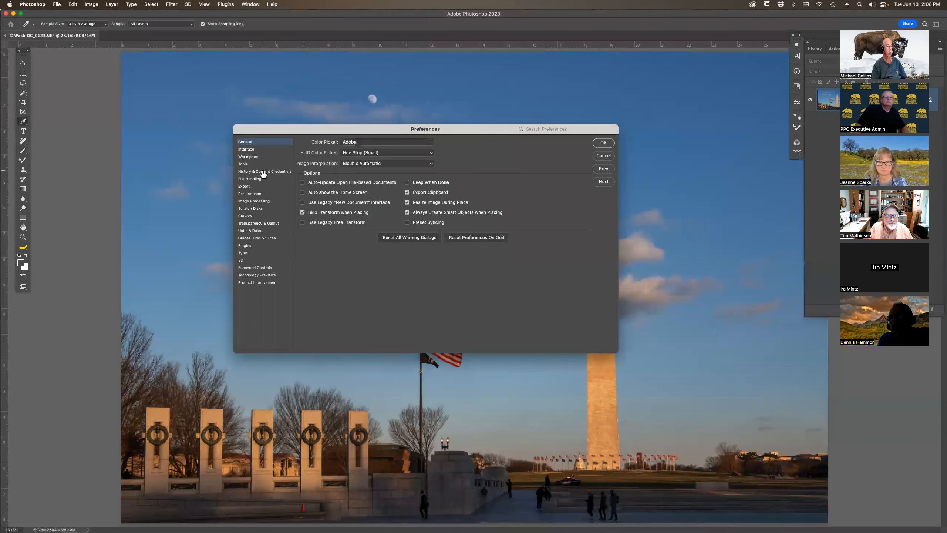
pyautogui.click(249, 165)
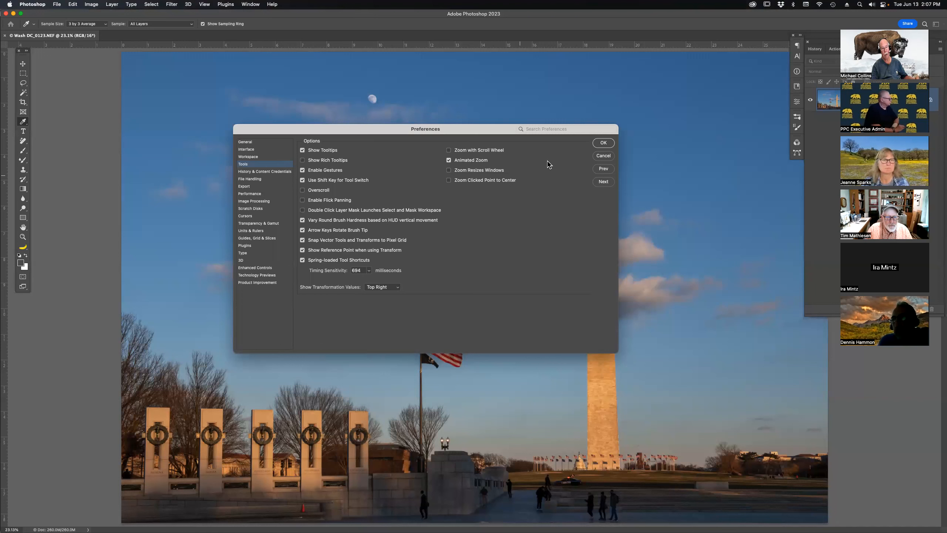
pyautogui.click(602, 144)
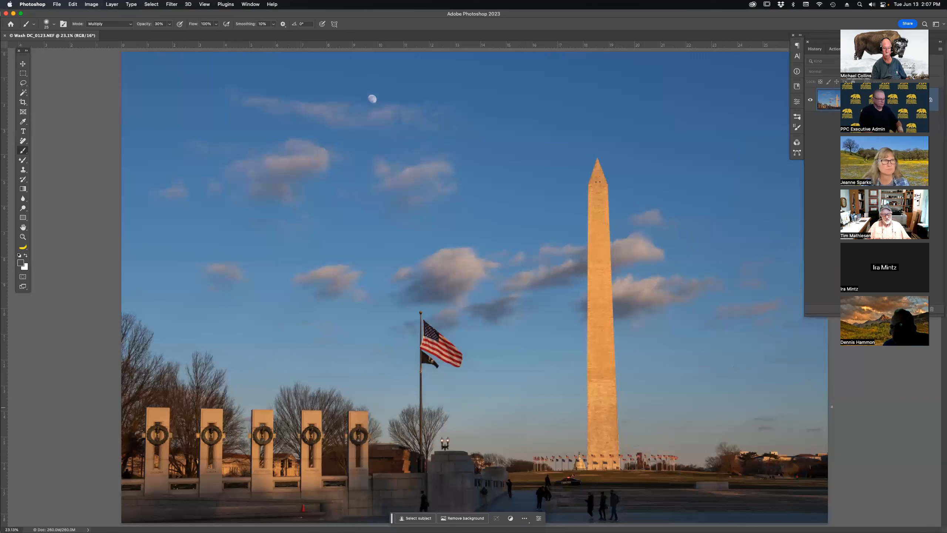
# Choose the Remove Tool for retouching the people on the plaza below the monument.
pyautogui.press('z')
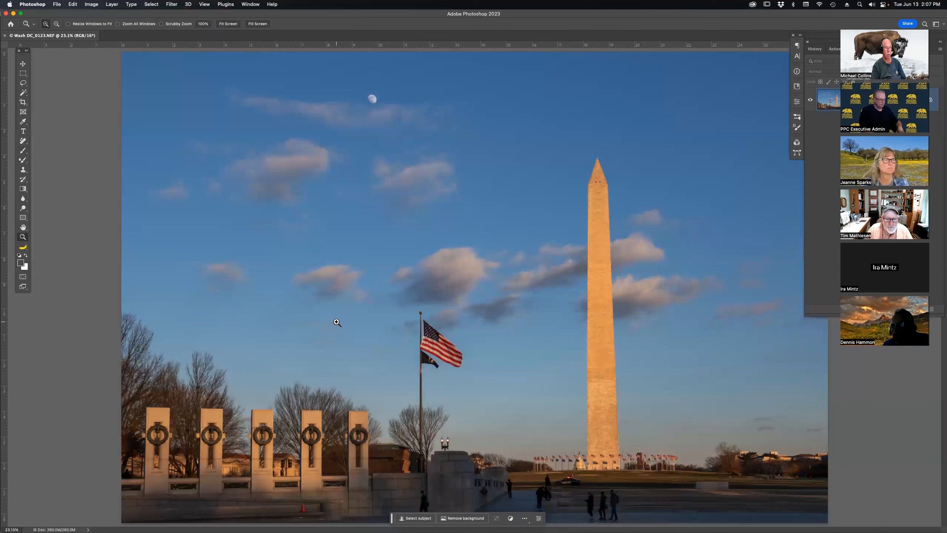
pyautogui.moveTo(400, 390); pyautogui.dragTo(644, 527)
pyautogui.moveTo(571, 388); pyautogui.dragTo(568, 233)
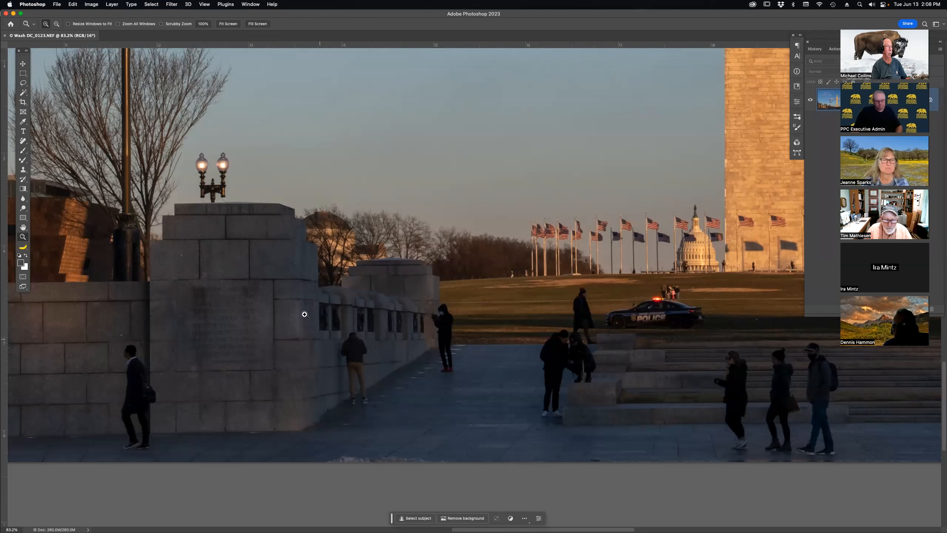
pyautogui.click(23, 142)
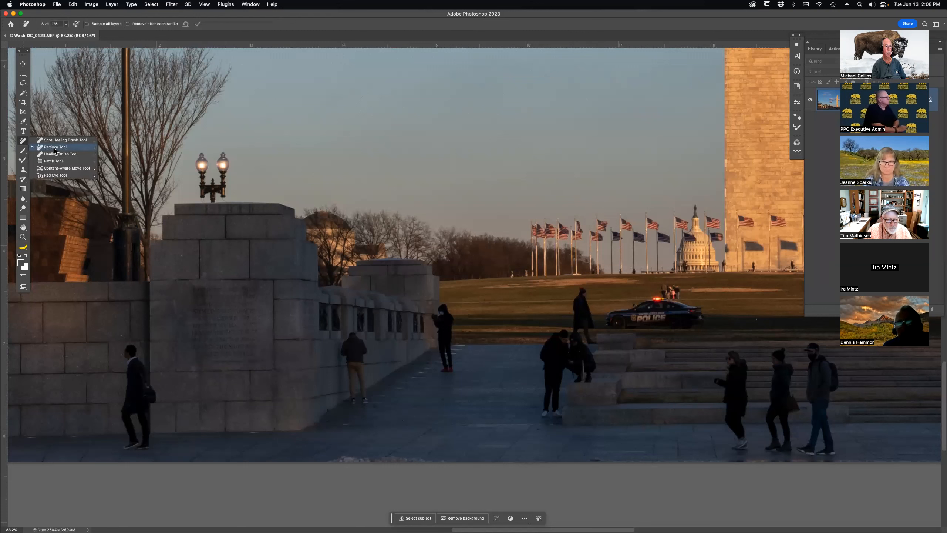
pyautogui.click(55, 148)
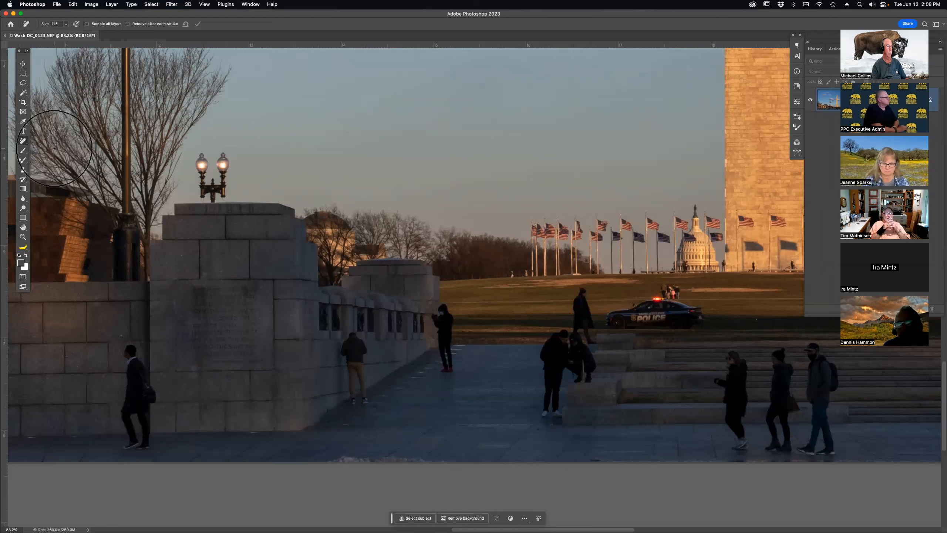
# Review the extra tools and the toolbar customization dialog, and close it without changing anything.
pyautogui.click(23, 247)
pyautogui.click(23, 250)
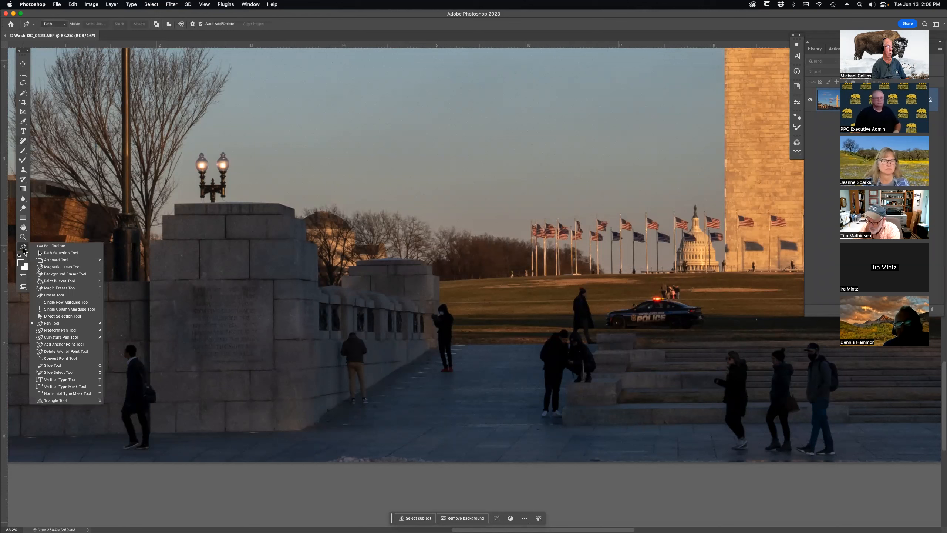
pyautogui.click(54, 246)
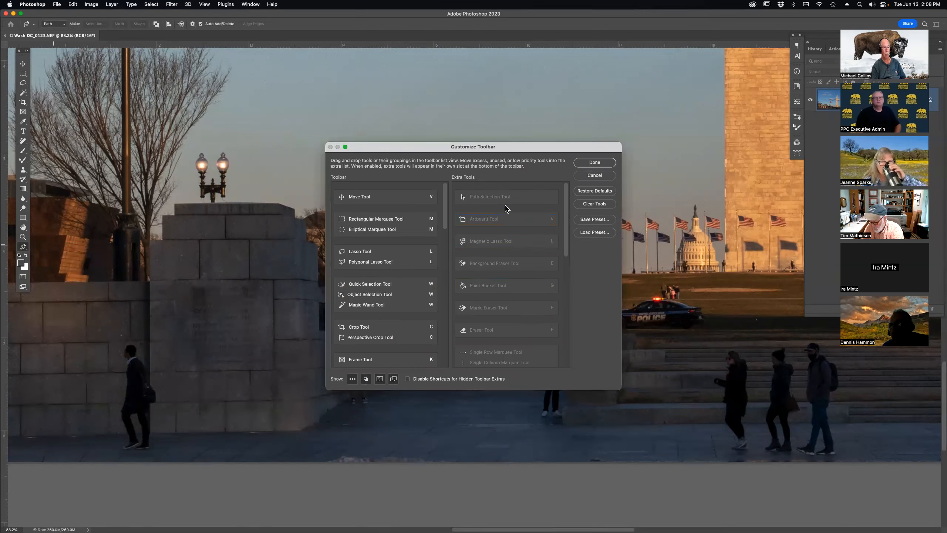
pyautogui.click(589, 163)
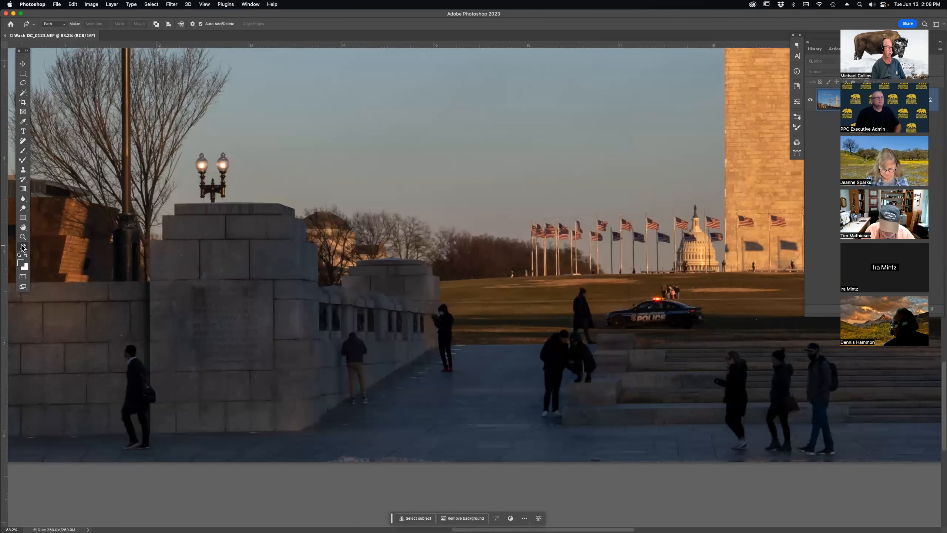
# Remove the person at the far end of the stone wall using the Remove Tool at size 100 with removal after each stroke enabled.
pyautogui.press('j')
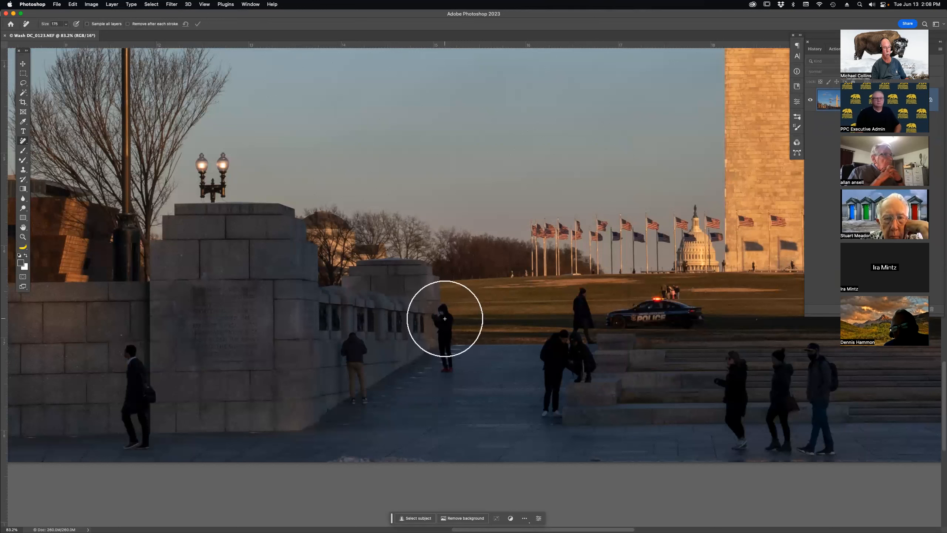
pyautogui.press('[')
pyautogui.press('[')
pyautogui.press('[')
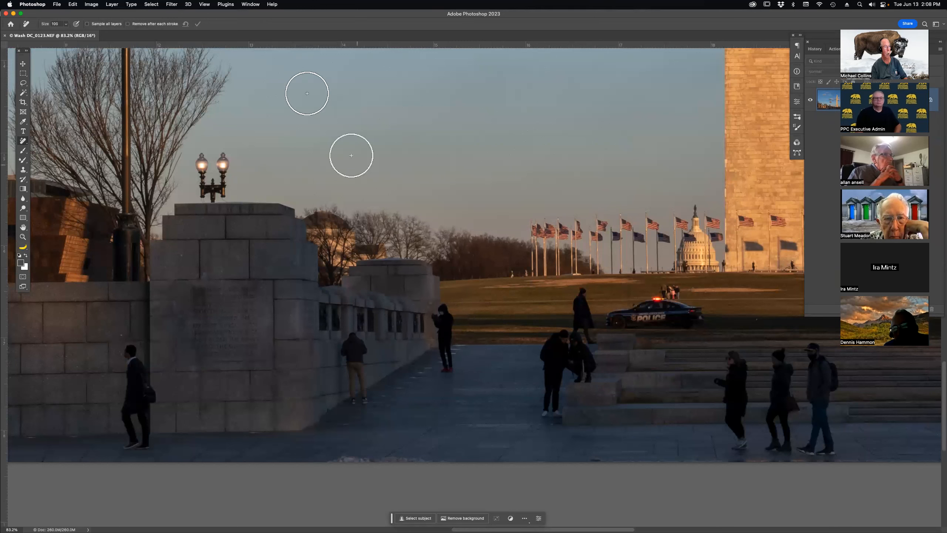
pyautogui.click(128, 24)
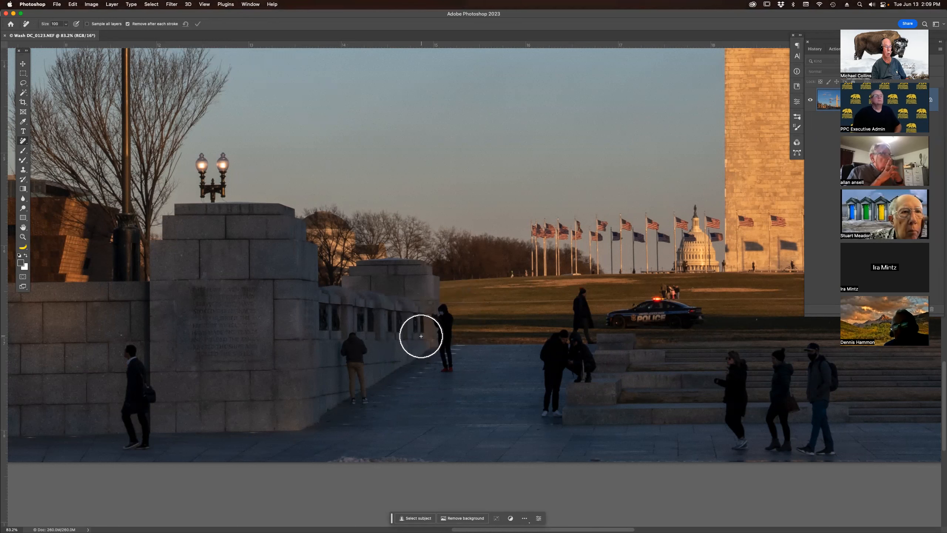
pyautogui.moveTo(441, 312); pyautogui.dragTo(447, 370)
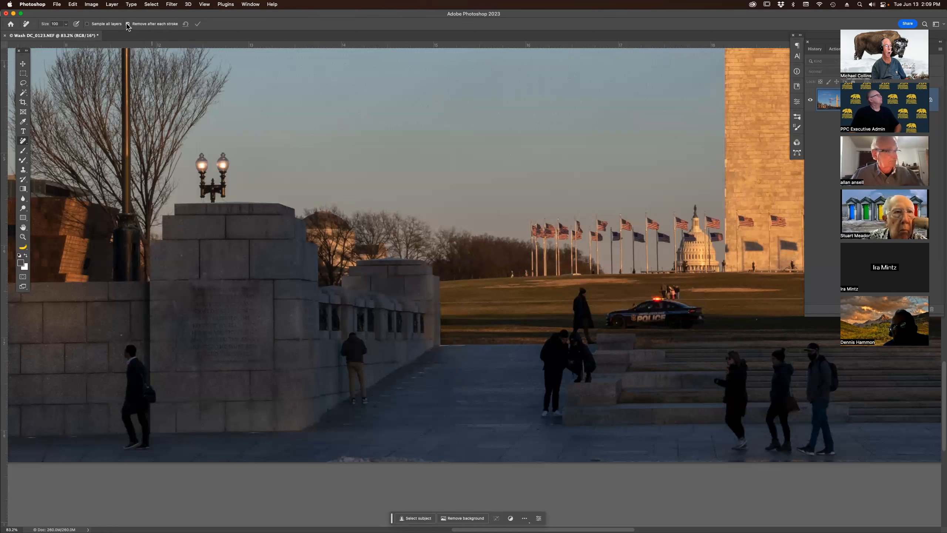
# With removal after each stroke off, paint over the person walking past the wall, the one leaning on it, and both groups by the steps.
pyautogui.moveTo(133, 360)
pyautogui.mouseDown()
pyautogui.moveTo(139, 440)
pyautogui.moveTo(154, 422)
pyautogui.moveTo(154, 392)
pyautogui.mouseUp()
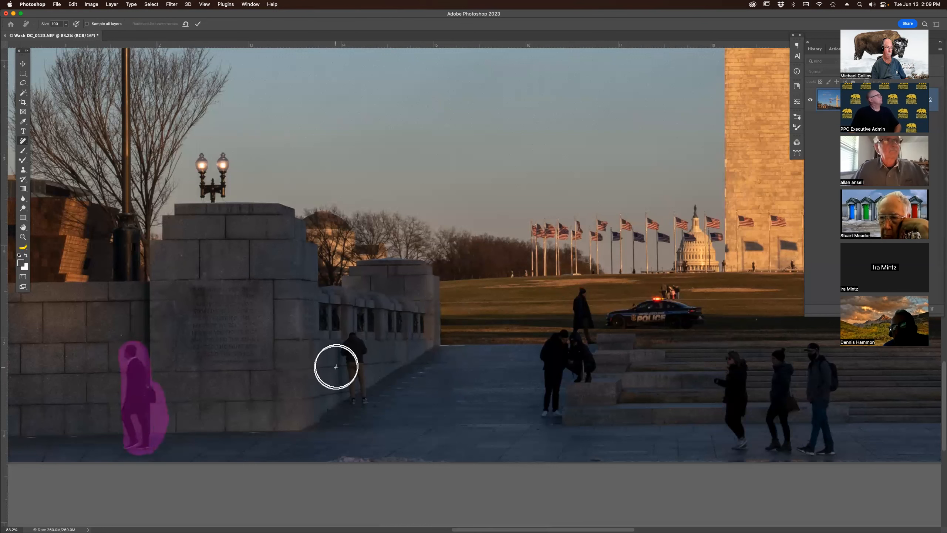
pyautogui.moveTo(350, 349); pyautogui.dragTo(359, 386)
pyautogui.moveTo(569, 298)
pyautogui.mouseDown()
pyautogui.moveTo(585, 384)
pyautogui.moveTo(557, 335)
pyautogui.moveTo(550, 413)
pyautogui.mouseUp()
pyautogui.moveTo(376, 345); pyautogui.dragTo(236, 321)
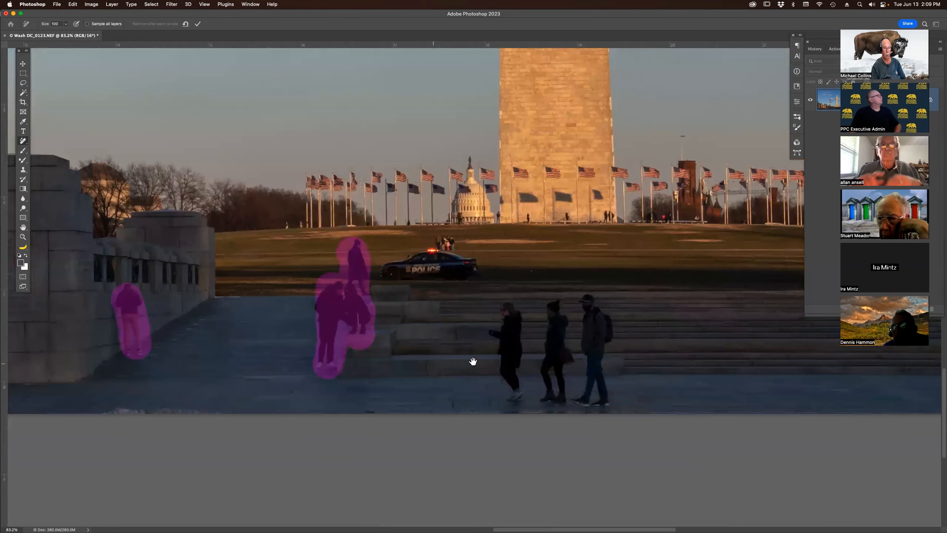
pyautogui.moveTo(503, 313)
pyautogui.mouseDown()
pyautogui.moveTo(600, 310)
pyautogui.moveTo(582, 304)
pyautogui.moveTo(607, 351)
pyautogui.moveTo(610, 402)
pyautogui.moveTo(584, 397)
pyautogui.moveTo(586, 307)
pyautogui.moveTo(581, 338)
pyautogui.moveTo(548, 328)
pyautogui.moveTo(558, 395)
pyautogui.moveTo(545, 344)
pyautogui.moveTo(530, 322)
pyautogui.moveTo(512, 319)
pyautogui.moveTo(514, 393)
pyautogui.moveTo(494, 327)
pyautogui.mouseUp()
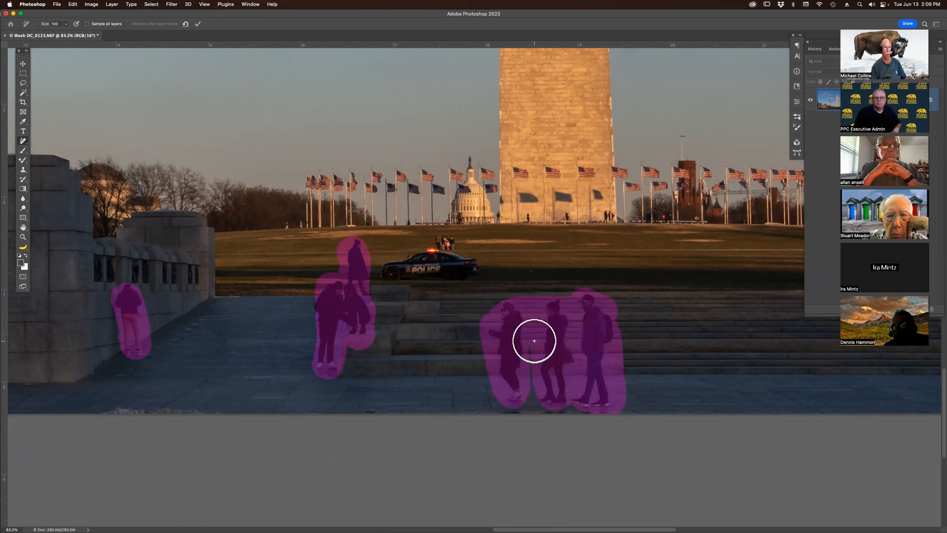
# Reduce the brush size to 60, paint over the police car and the people behind it, and apply all marked removals.
pyautogui.press('[')
pyautogui.press('[')
pyautogui.press('[')
pyautogui.press('[')
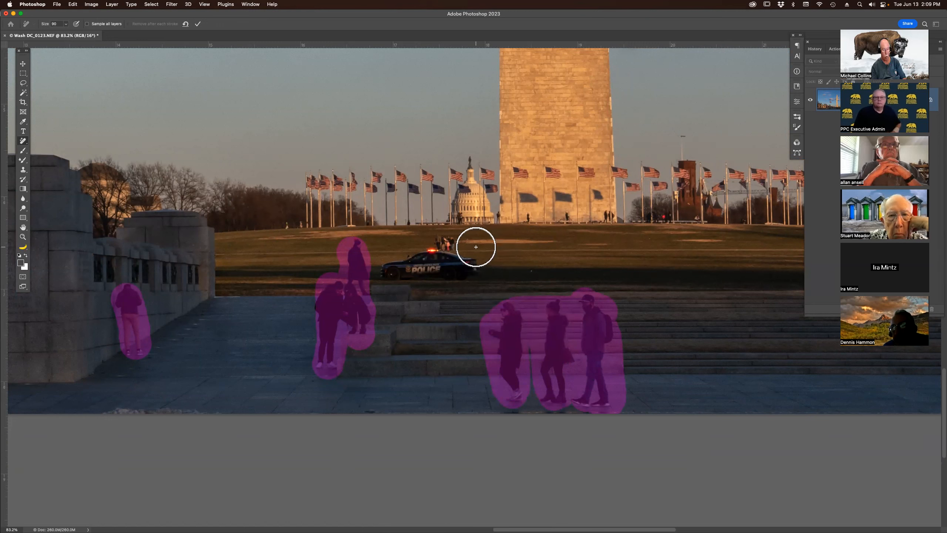
pyautogui.moveTo(480, 258)
pyautogui.mouseDown()
pyautogui.moveTo(405, 257)
pyautogui.moveTo(384, 270)
pyautogui.moveTo(477, 270)
pyautogui.moveTo(438, 245)
pyautogui.mouseUp()
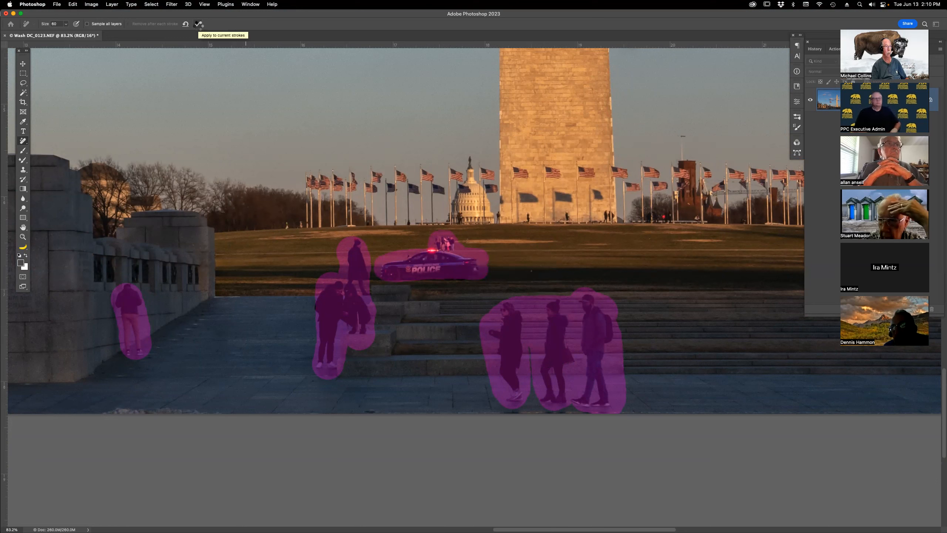
pyautogui.click(198, 25)
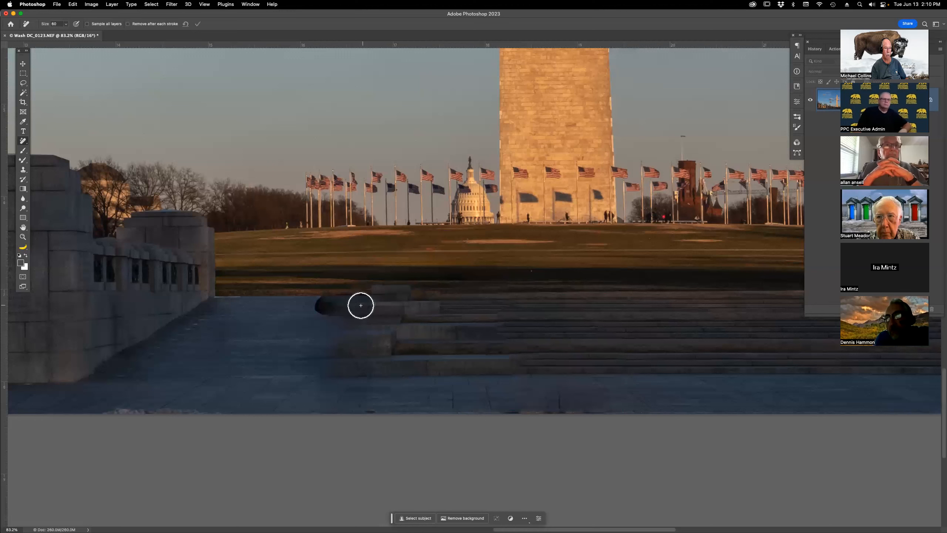
# Paint over the dark smudge and blurred patches at the near end of the steps and apply the removal.
pyautogui.moveTo(324, 305)
pyautogui.mouseDown()
pyautogui.moveTo(360, 310)
pyautogui.moveTo(363, 300)
pyautogui.moveTo(372, 376)
pyautogui.moveTo(344, 372)
pyautogui.moveTo(354, 349)
pyautogui.mouseUp()
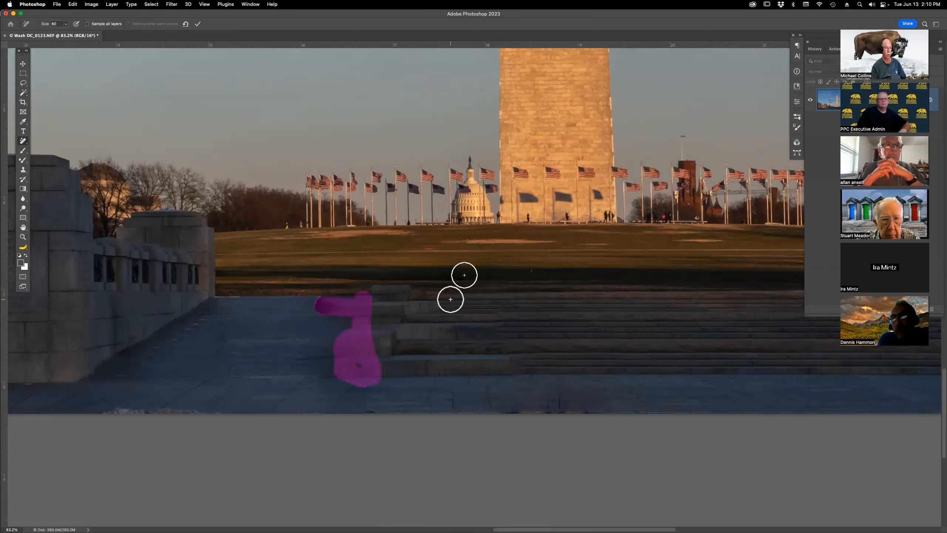
pyautogui.press('Return')
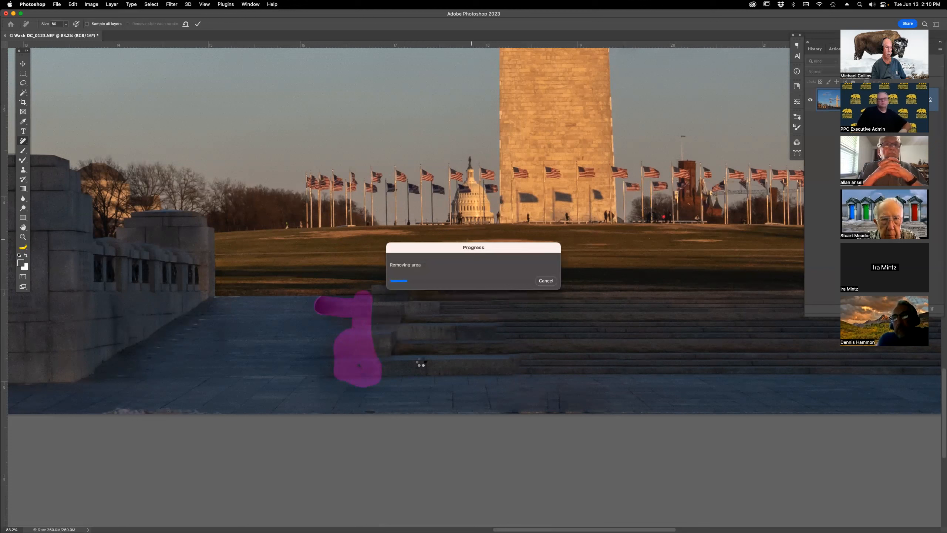
pyautogui.click(547, 287)
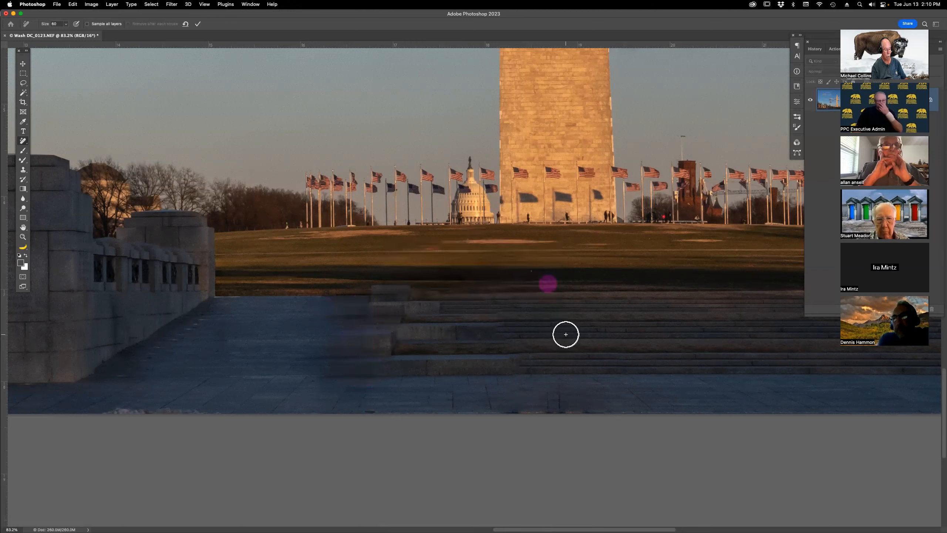
# Set the Remove Tool's brush size to 10 and paint over the lone person standing in front of the monument's base.
pyautogui.press('z')
pyautogui.moveTo(432, 173); pyautogui.dragTo(634, 257)
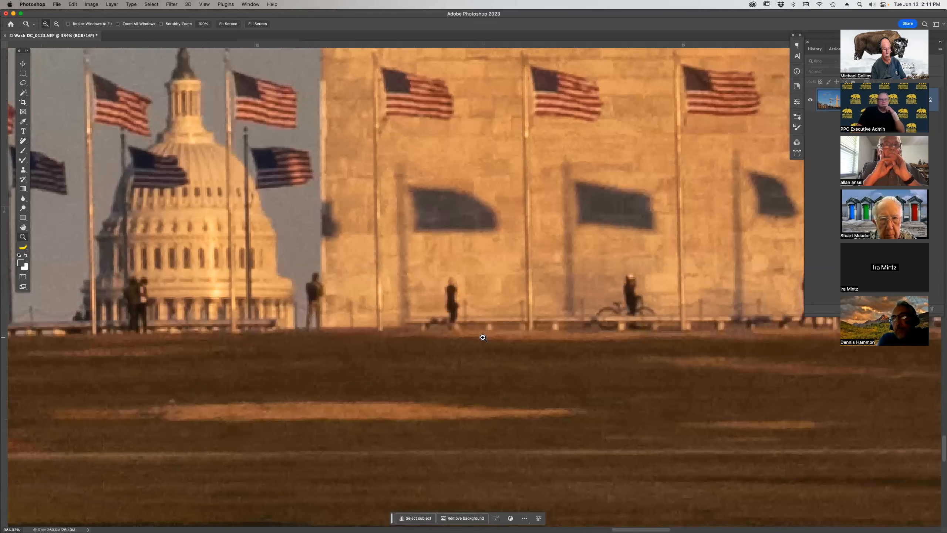
pyautogui.press('j')
pyautogui.press('[')
pyautogui.press('[')
pyautogui.press('[')
pyautogui.press('[')
pyautogui.press('[')
pyautogui.press('[')
pyautogui.press('[')
pyautogui.press('[')
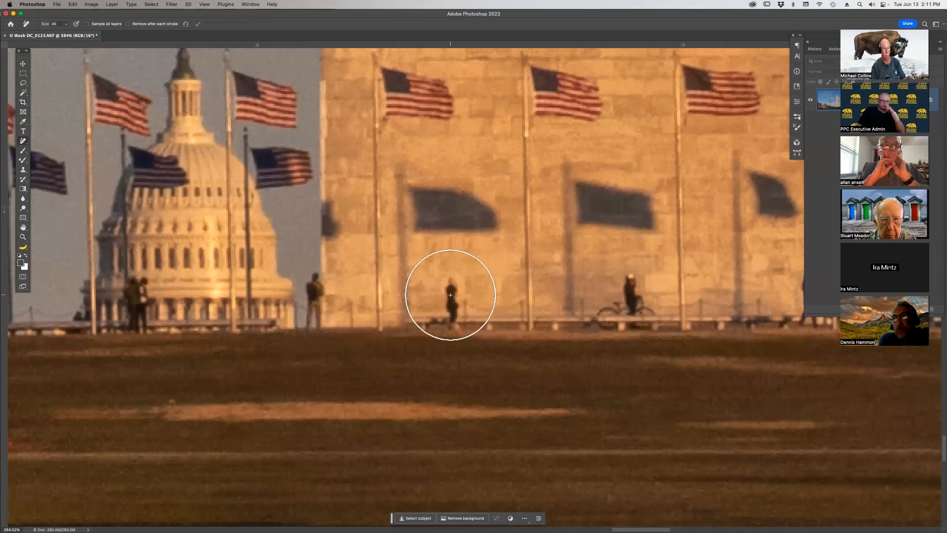
pyautogui.press('[')
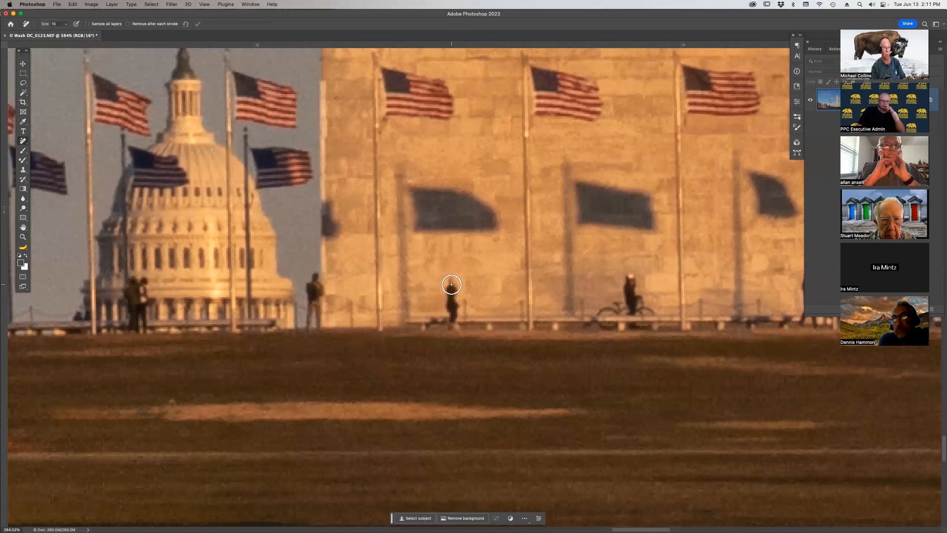
pyautogui.moveTo(451, 278); pyautogui.dragTo(452, 327)
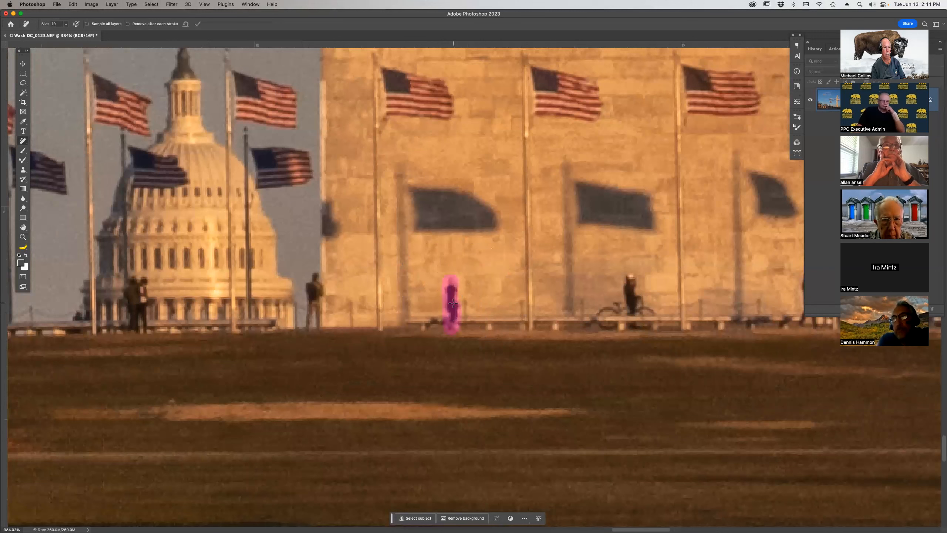
# Paint over the cyclist, the person between the dome and the monument, and the walkers at its opposite edge, and apply the removals.
pyautogui.moveTo(628, 279)
pyautogui.mouseDown()
pyautogui.moveTo(653, 314)
pyautogui.moveTo(643, 326)
pyautogui.moveTo(634, 301)
pyautogui.moveTo(613, 320)
pyautogui.mouseUp()
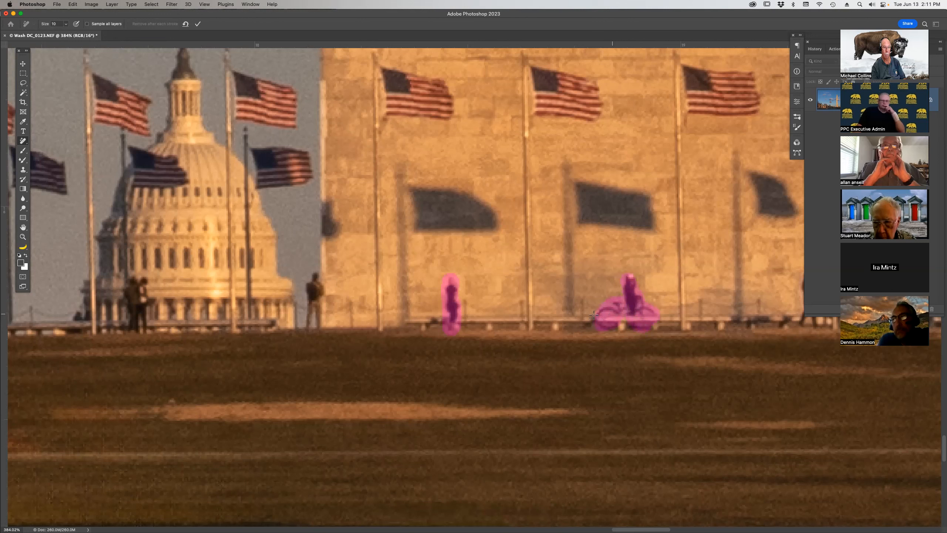
pyautogui.moveTo(317, 270)
pyautogui.mouseDown()
pyautogui.moveTo(309, 323)
pyautogui.moveTo(318, 320)
pyautogui.moveTo(326, 263)
pyautogui.mouseUp()
pyautogui.moveTo(440, 358); pyautogui.dragTo(129, 343)
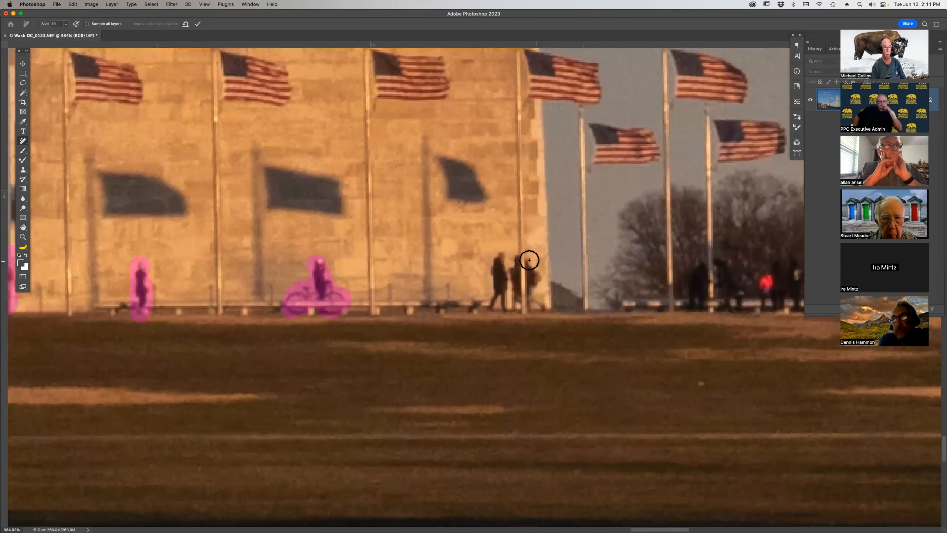
pyautogui.moveTo(494, 256)
pyautogui.mouseDown()
pyautogui.moveTo(535, 261)
pyautogui.moveTo(543, 293)
pyautogui.moveTo(533, 303)
pyautogui.moveTo(529, 262)
pyautogui.moveTo(504, 265)
pyautogui.moveTo(496, 303)
pyautogui.moveTo(507, 306)
pyautogui.moveTo(501, 266)
pyautogui.moveTo(527, 296)
pyautogui.moveTo(546, 296)
pyautogui.moveTo(523, 290)
pyautogui.mouseUp()
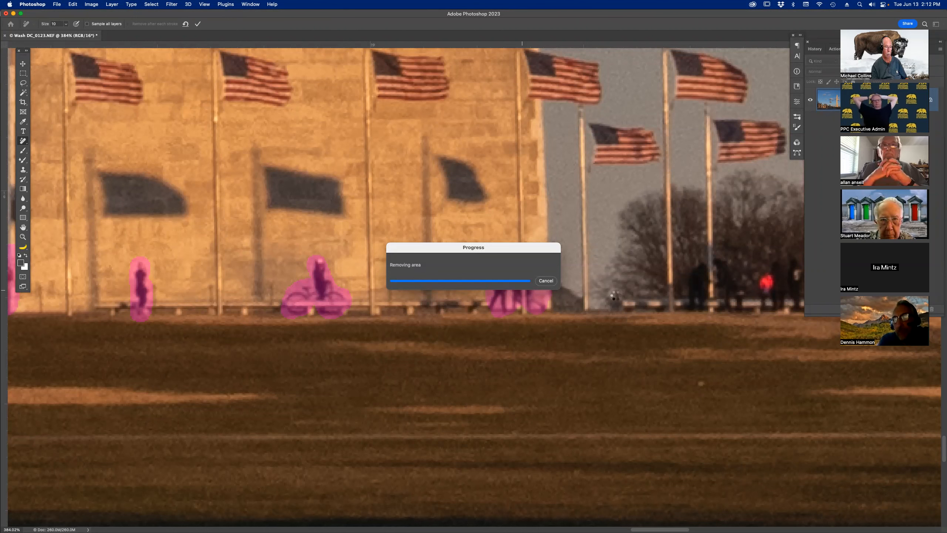
pyautogui.click(517, 277)
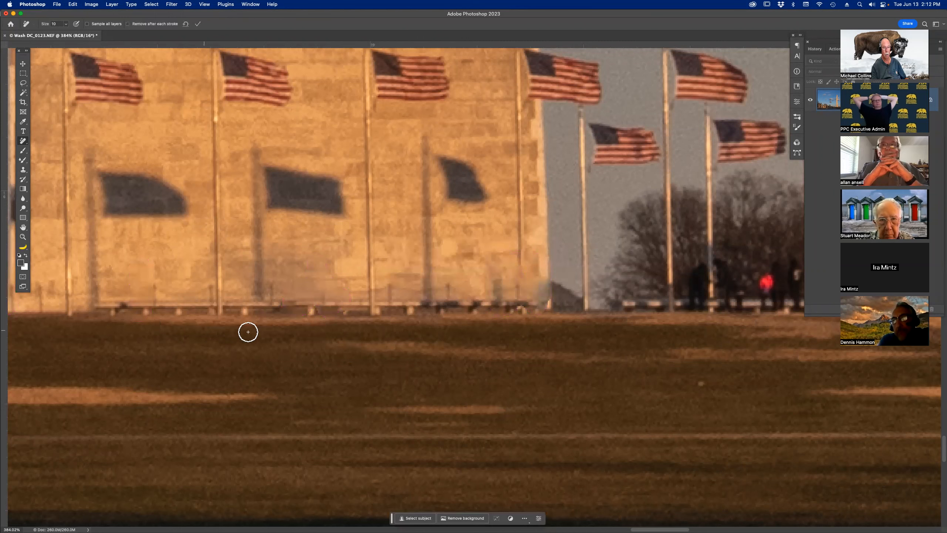
# Inspect the whole retouched photo and examine the cleaned-up area around the monument's base and the Capitol dome at 400%.
pyautogui.press('super+0')
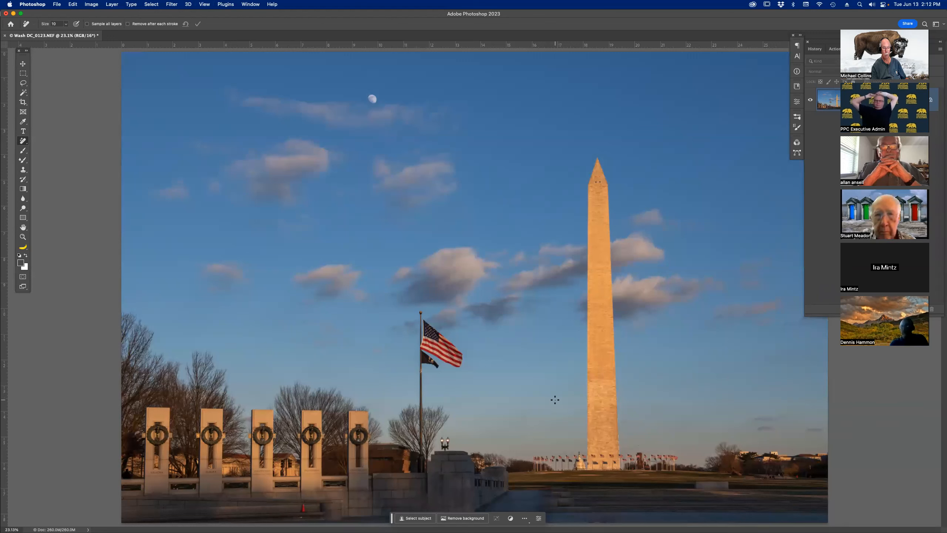
pyautogui.press('z')
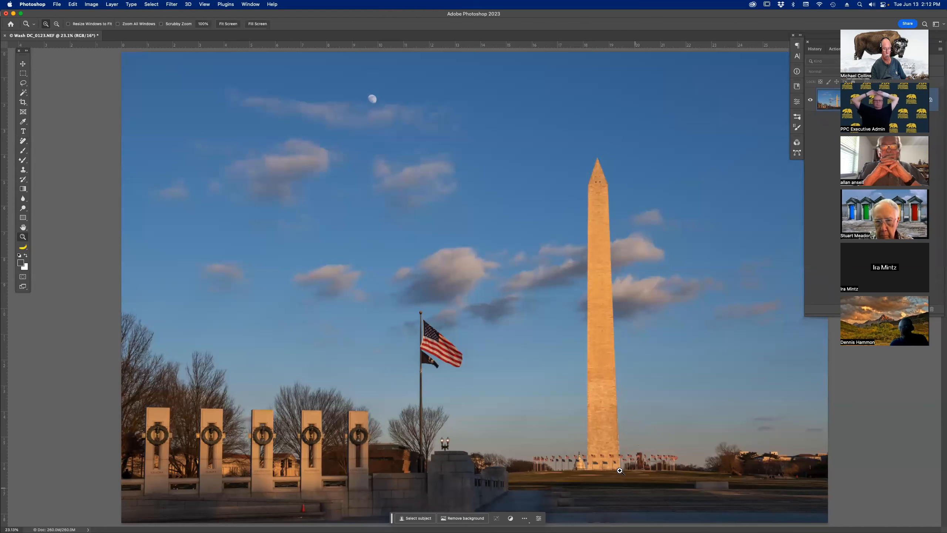
pyautogui.moveTo(546, 429); pyautogui.dragTo(621, 505)
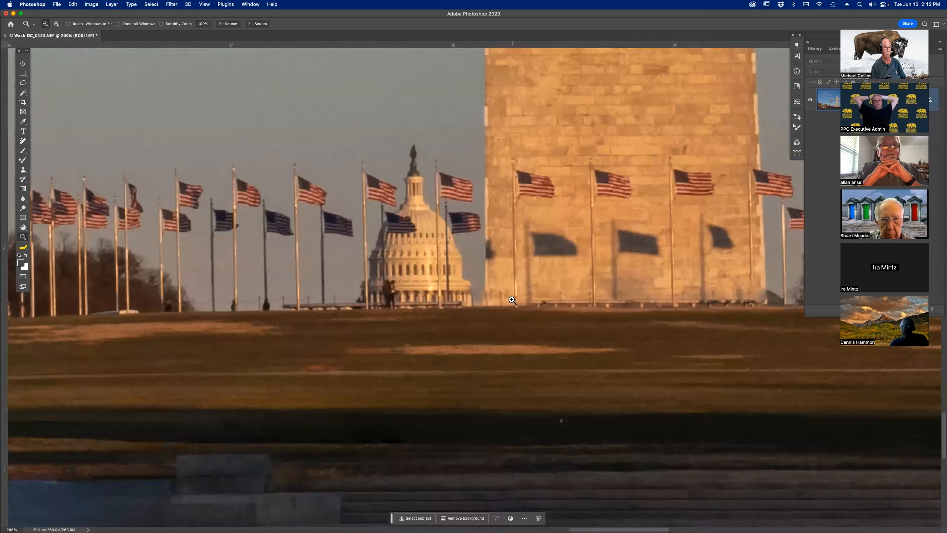
pyautogui.click(512, 300)
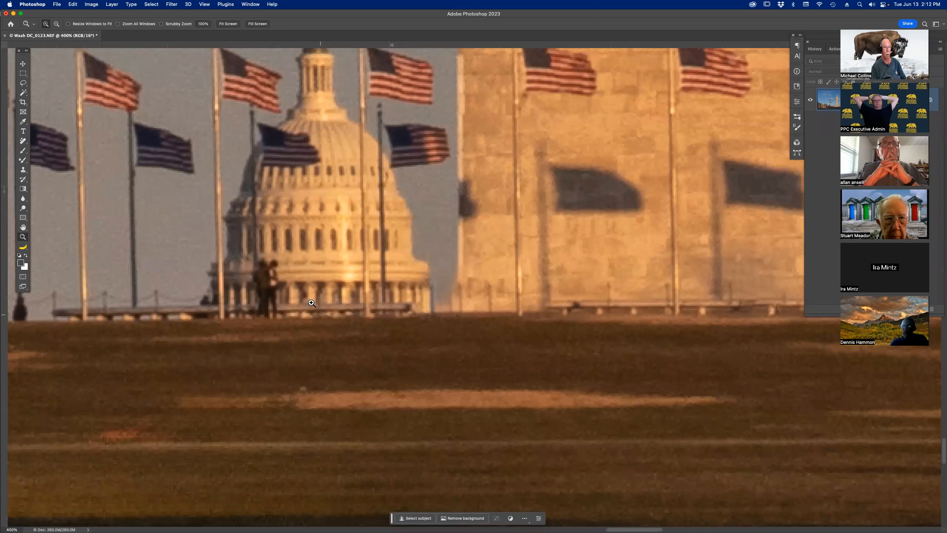
# Paint over the couple in front of the Capitol dome and repair the lower part of the flagpole at the monument's opposite edge.
pyautogui.press('j')
pyautogui.moveTo(266, 269)
pyautogui.mouseDown()
pyautogui.moveTo(259, 310)
pyautogui.moveTo(268, 312)
pyautogui.moveTo(269, 267)
pyautogui.mouseUp()
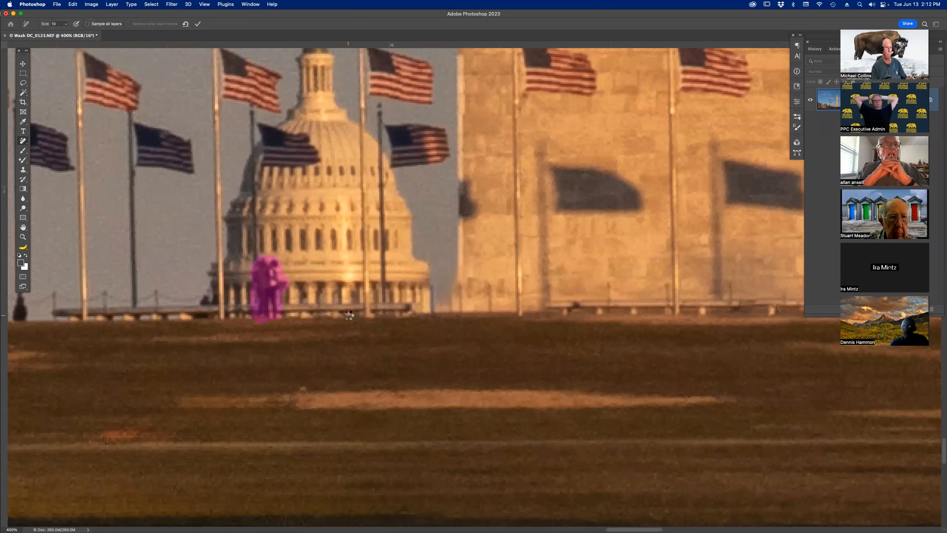
pyautogui.press('Return')
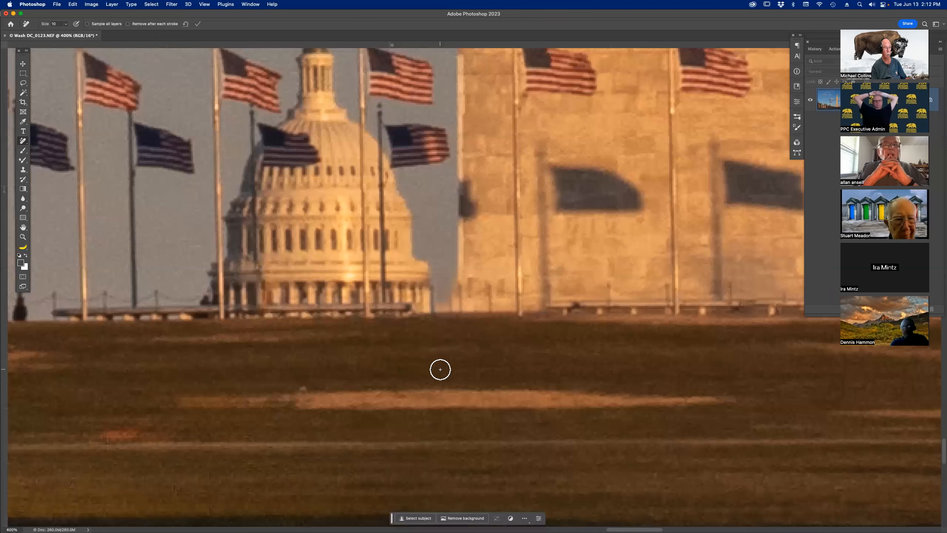
pyautogui.moveTo(624, 290); pyautogui.dragTo(148, 313)
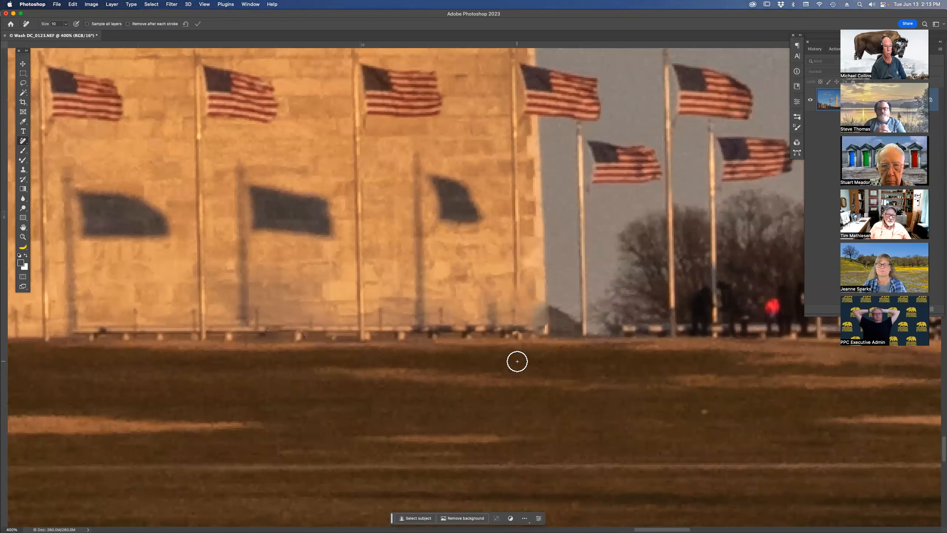
pyautogui.moveTo(516, 294); pyautogui.dragTo(515, 318)
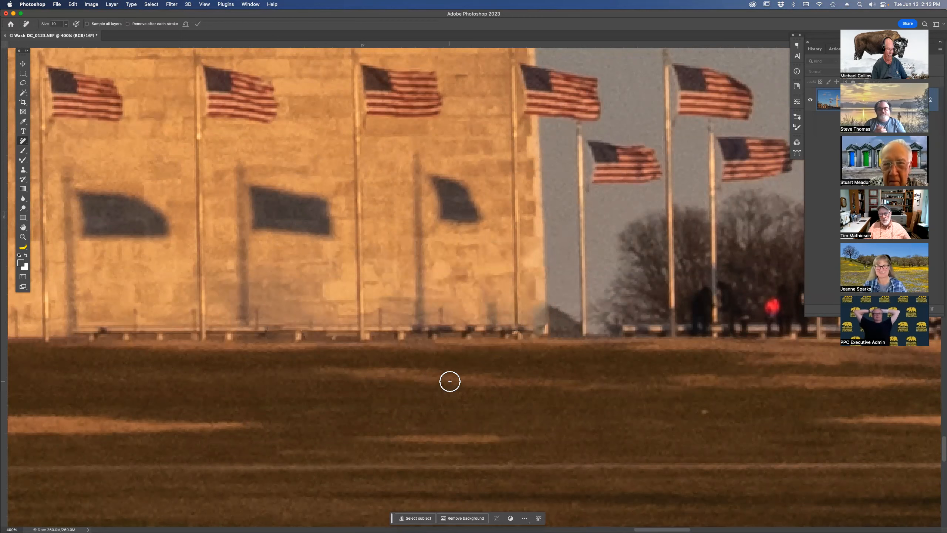
# Inspect the whole retouched photo and examine the twin-globe lamp above the stone wall up close.
pyautogui.press('super+0')
pyautogui.press('super+minus')
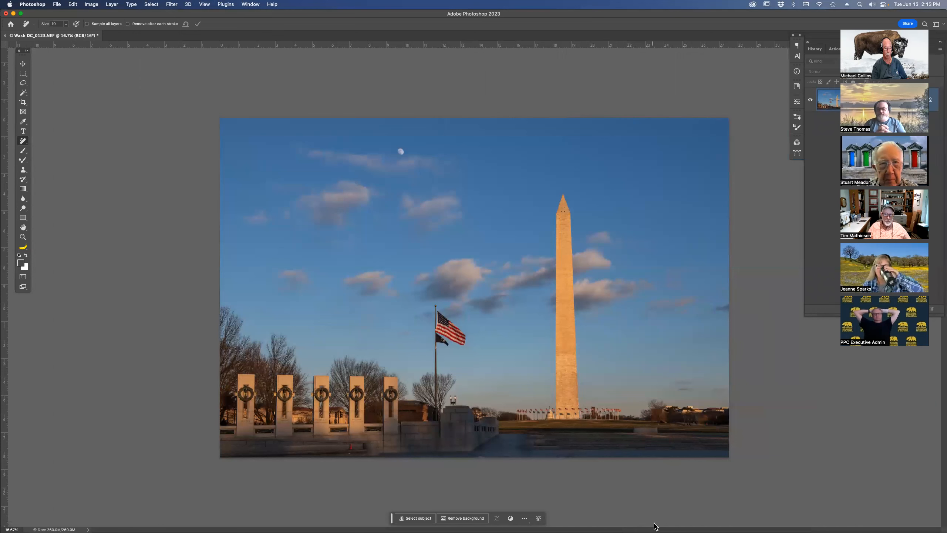
pyautogui.press('z')
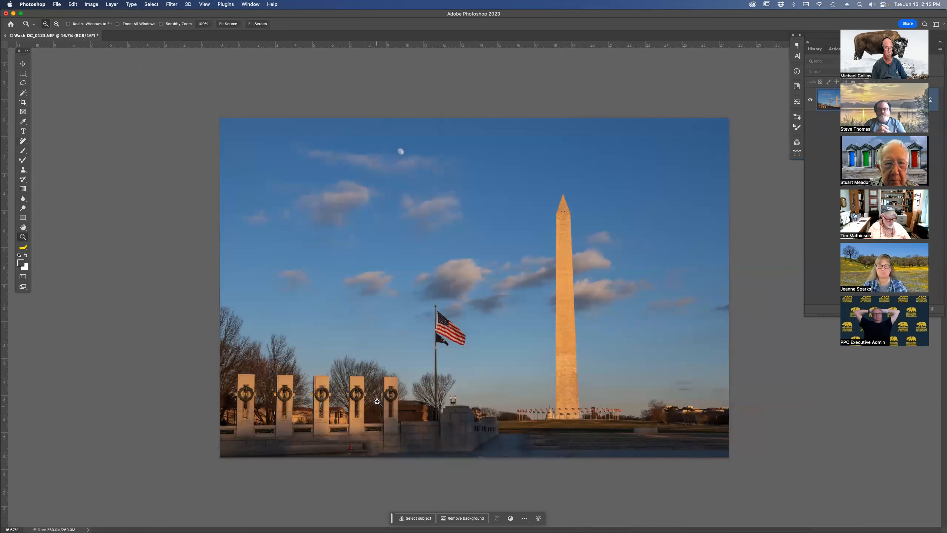
pyautogui.moveTo(433, 386); pyautogui.dragTo(489, 407)
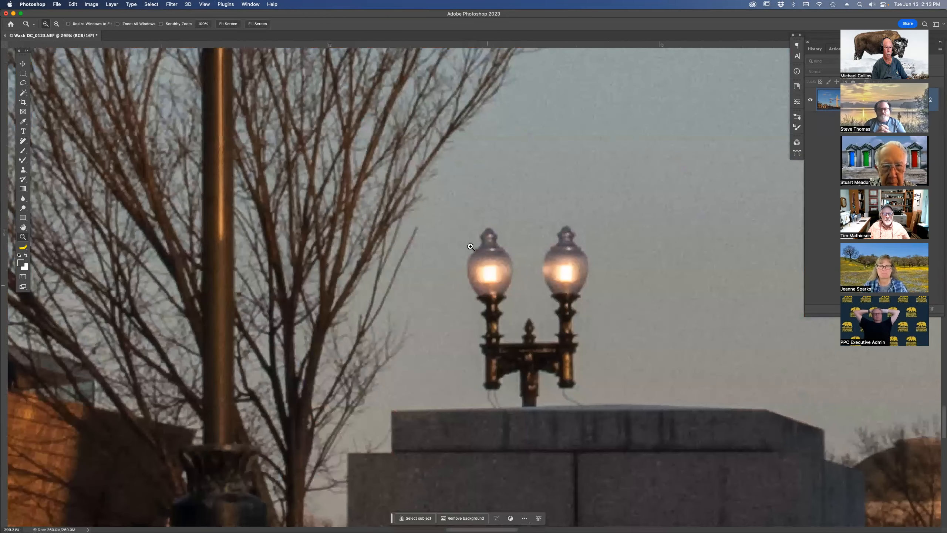
pyautogui.press('super+0')
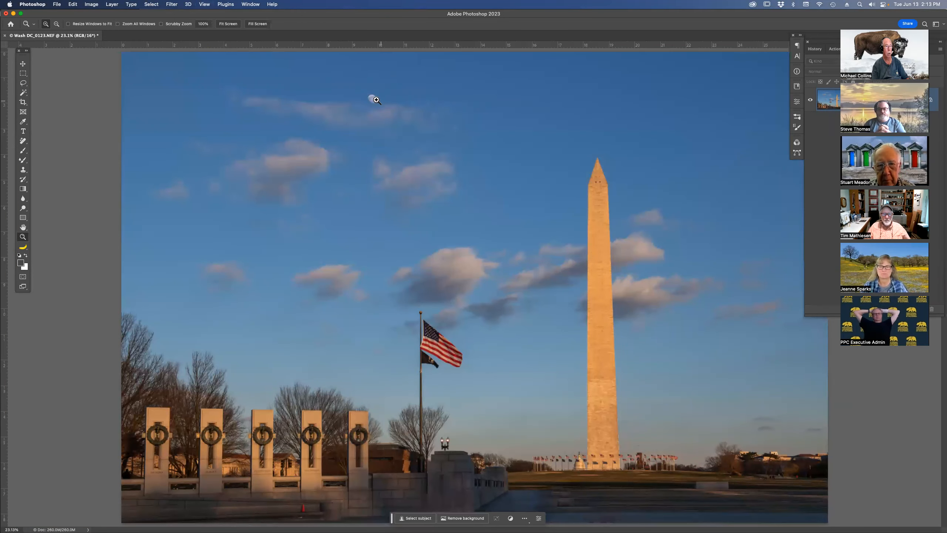
# Set the Remove Tool's brush size to 30, paint over the moon in the sky and apply the removal.
pyautogui.moveTo(354, 80); pyautogui.dragTo(404, 119)
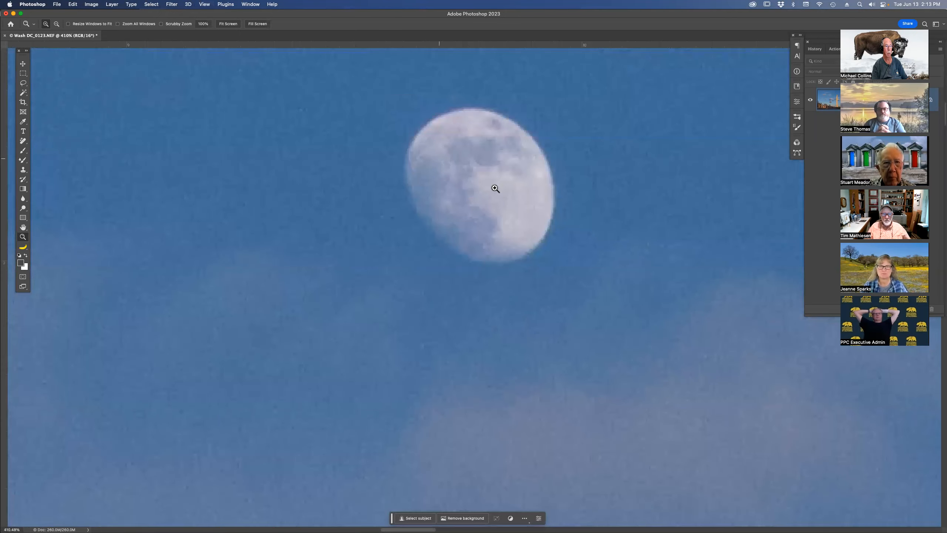
pyautogui.press('j')
pyautogui.press(']')
pyautogui.press(']')
pyautogui.press(']')
pyautogui.moveTo(485, 125)
pyautogui.mouseDown()
pyautogui.moveTo(443, 131)
pyautogui.moveTo(429, 171)
pyautogui.moveTo(424, 196)
pyautogui.moveTo(448, 245)
pyautogui.moveTo(494, 257)
pyautogui.moveTo(526, 229)
pyautogui.moveTo(523, 154)
pyautogui.moveTo(504, 125)
pyautogui.moveTo(543, 198)
pyautogui.moveTo(541, 213)
pyautogui.moveTo(496, 193)
pyautogui.moveTo(486, 156)
pyautogui.moveTo(485, 223)
pyautogui.moveTo(458, 143)
pyautogui.moveTo(457, 182)
pyautogui.mouseUp()
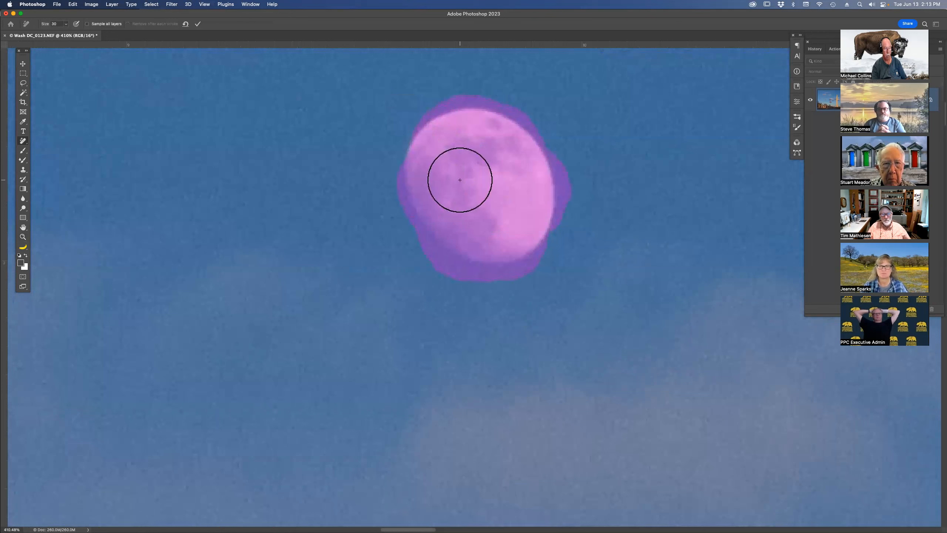
pyautogui.click(428, 171)
pyautogui.press('Return')
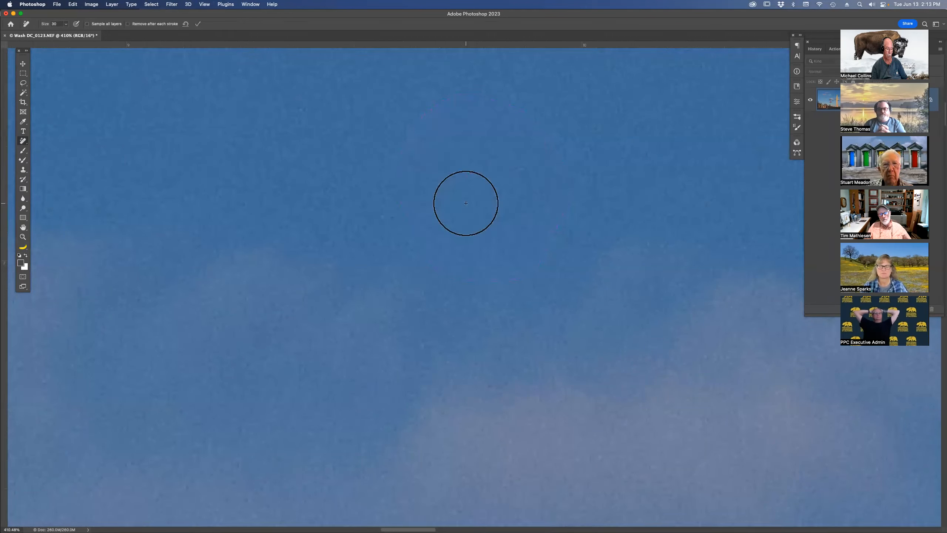
# Review the full photo, close Wash DC_0123.NEF without saving and switch to Adobe Bridge.
pyautogui.press('super+0')
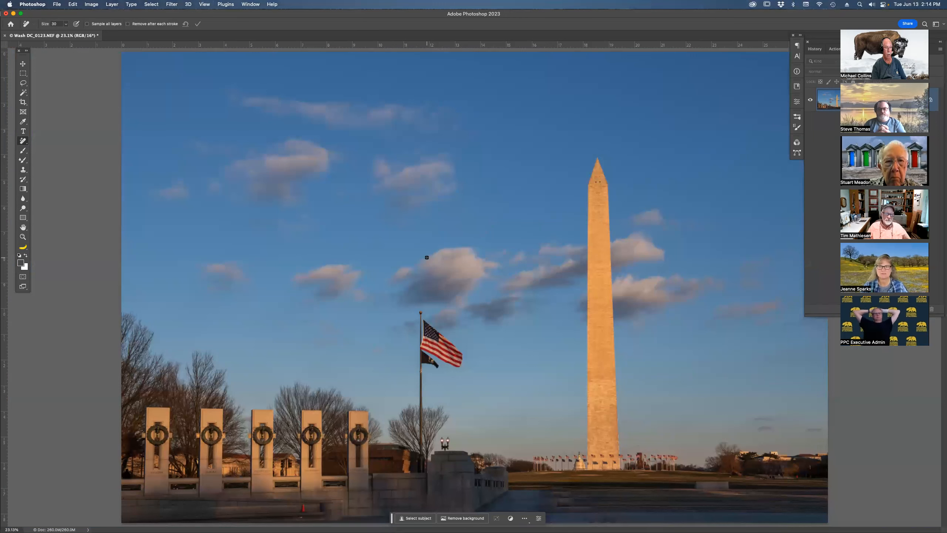
pyautogui.press('super+w')
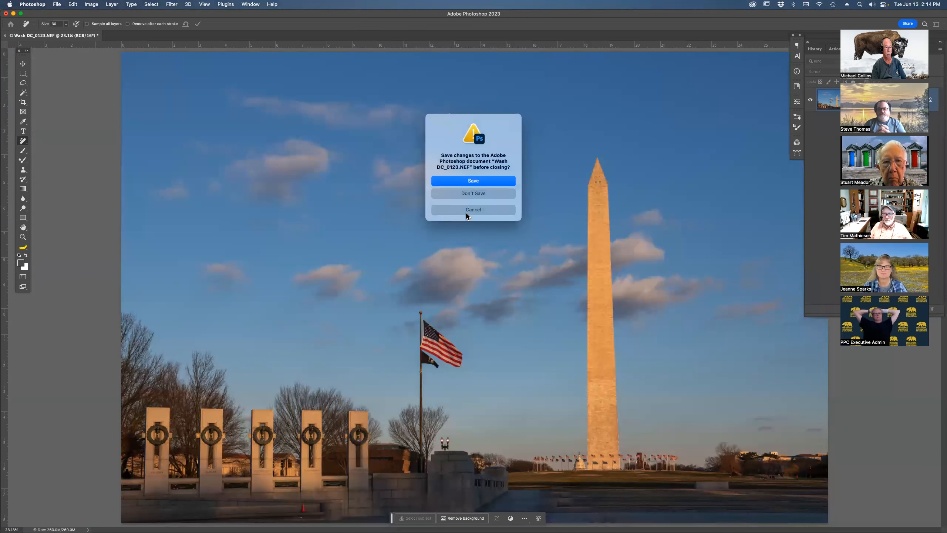
pyautogui.click(479, 195)
pyautogui.press('super+Tab')
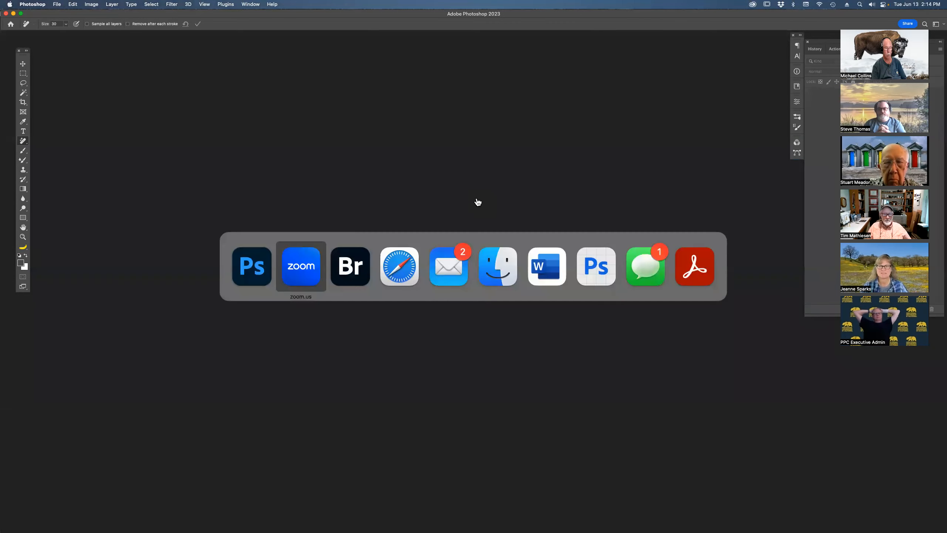
pyautogui.press('super+Tab')
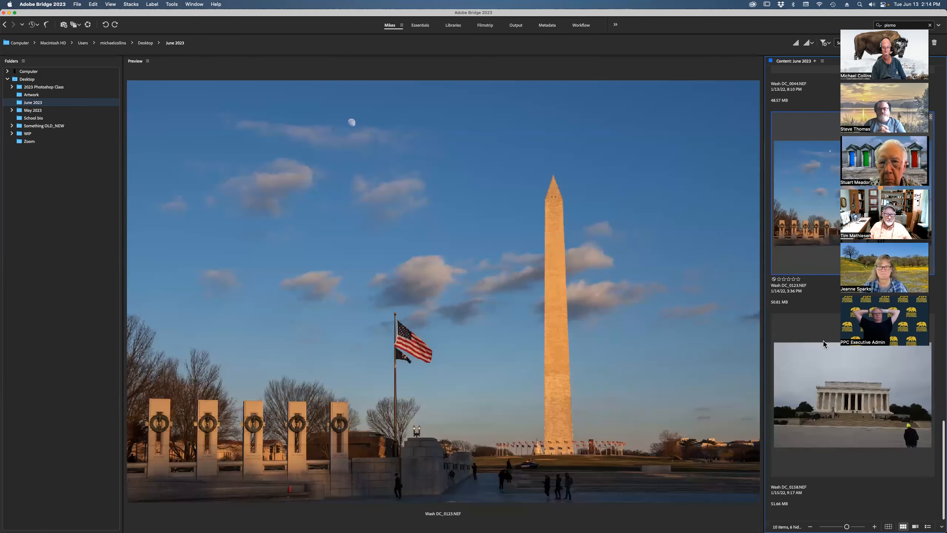
# Browse the June 2023 folder and open Pismo Pier 2018_0054a.jpg in Photoshop.
pyautogui.click(820, 378)
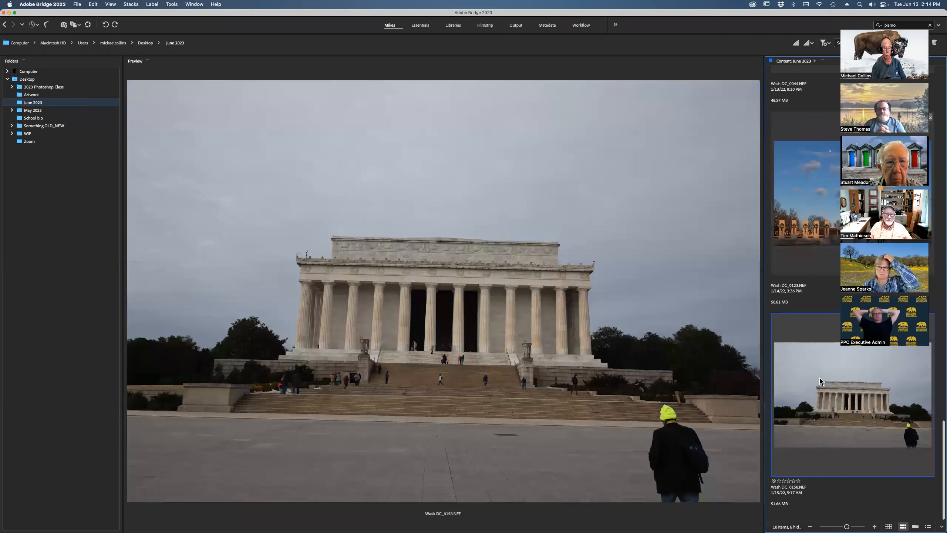
pyautogui.scroll(10, 820, 378)
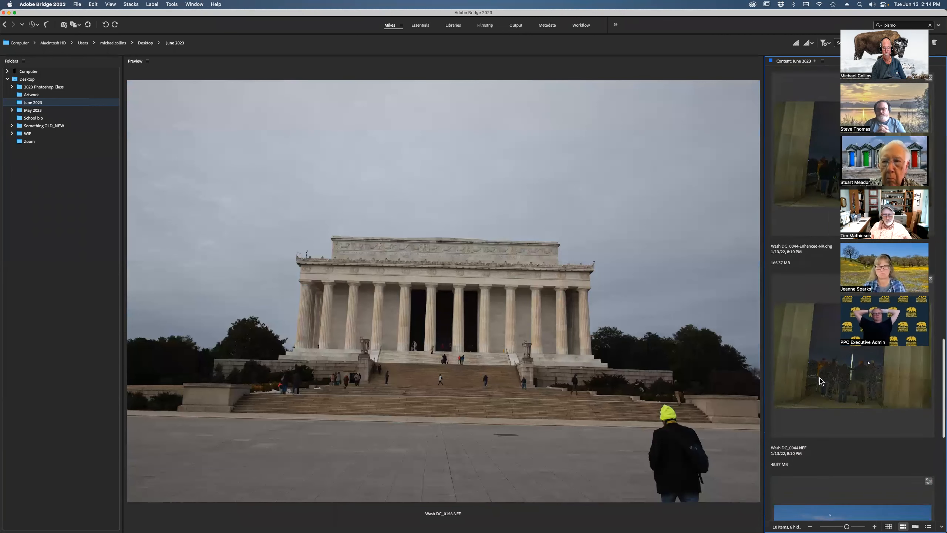
pyautogui.scroll(10, 820, 381)
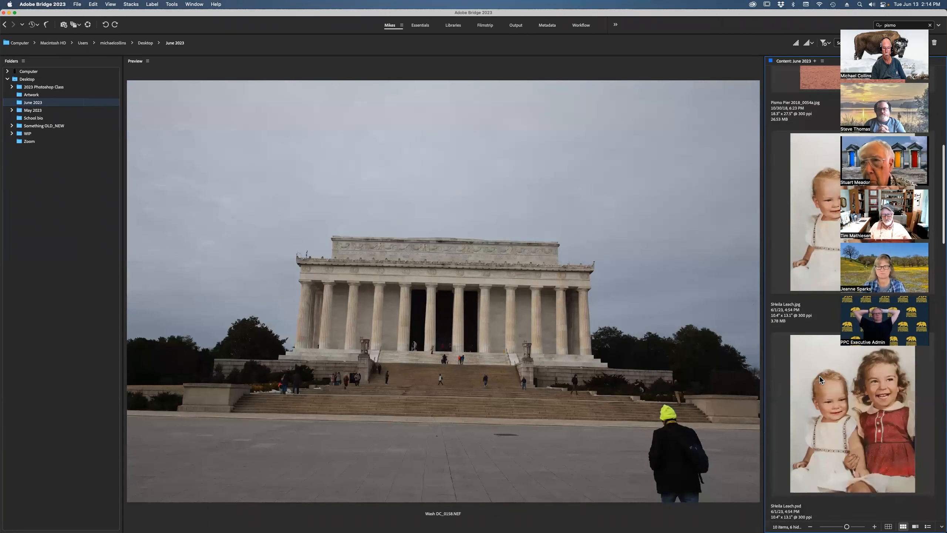
pyautogui.scroll(3, 820, 380)
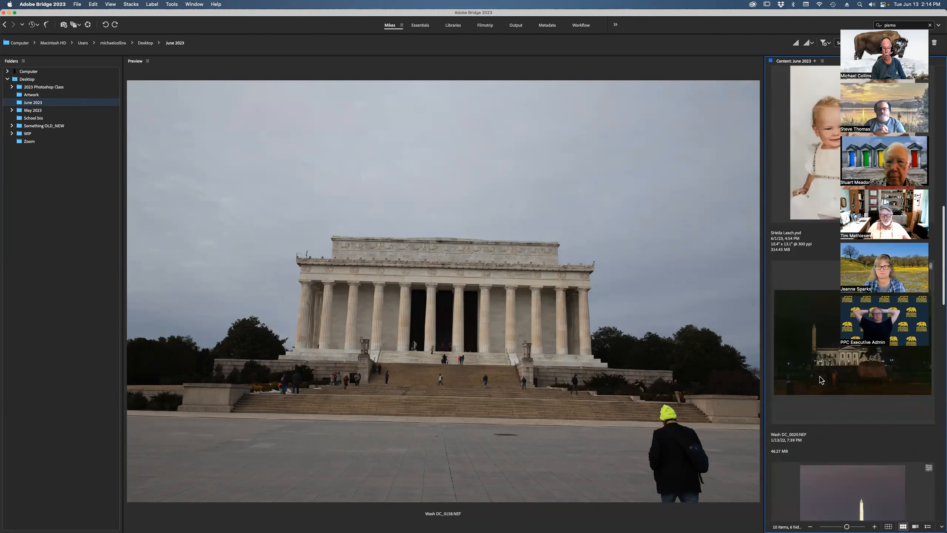
pyautogui.scroll(-20, 820, 380)
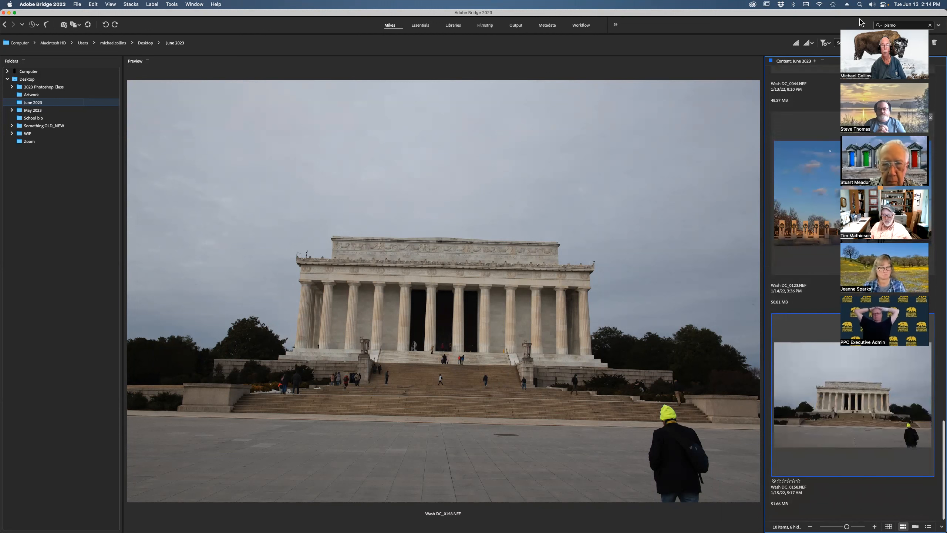
pyautogui.click(852, 77)
pyautogui.scroll(20, 843, 204)
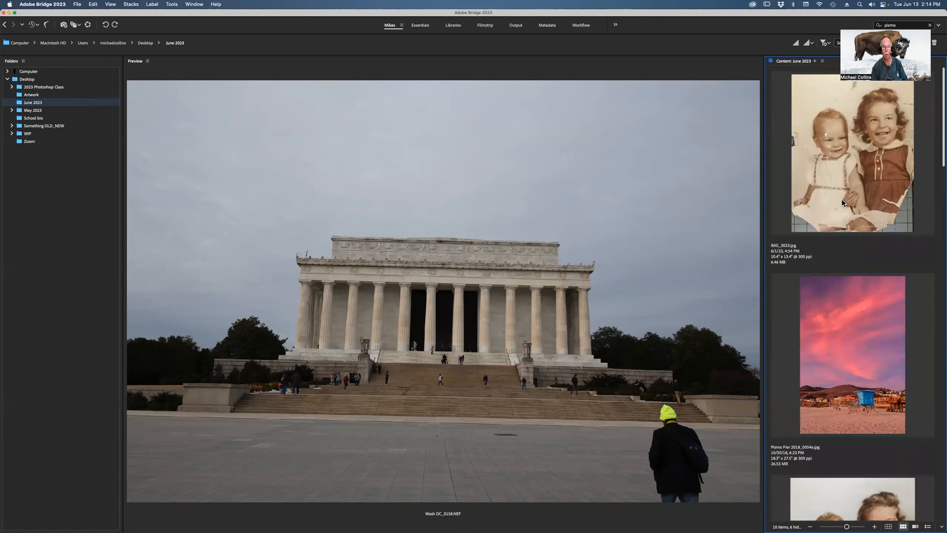
pyautogui.click(857, 378)
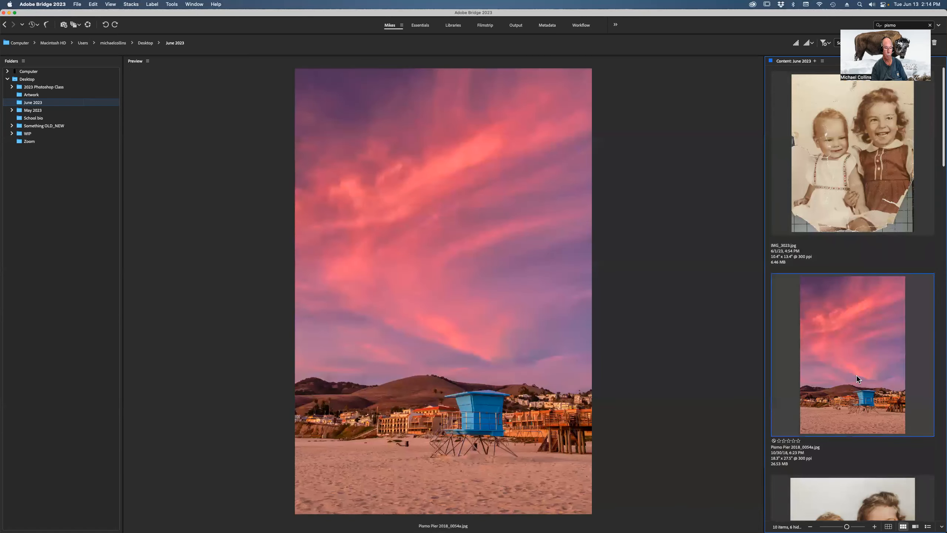
pyautogui.doubleClick(857, 379)
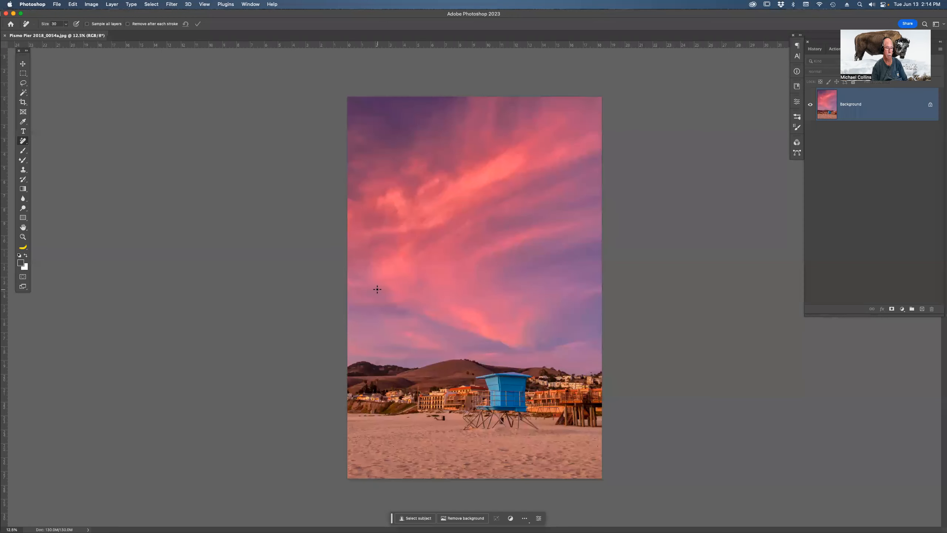
# Paint over the person standing behind the pier railing with the Remove Tool and apply the removal.
pyautogui.press('z')
pyautogui.moveTo(502, 358); pyautogui.dragTo(265, 267)
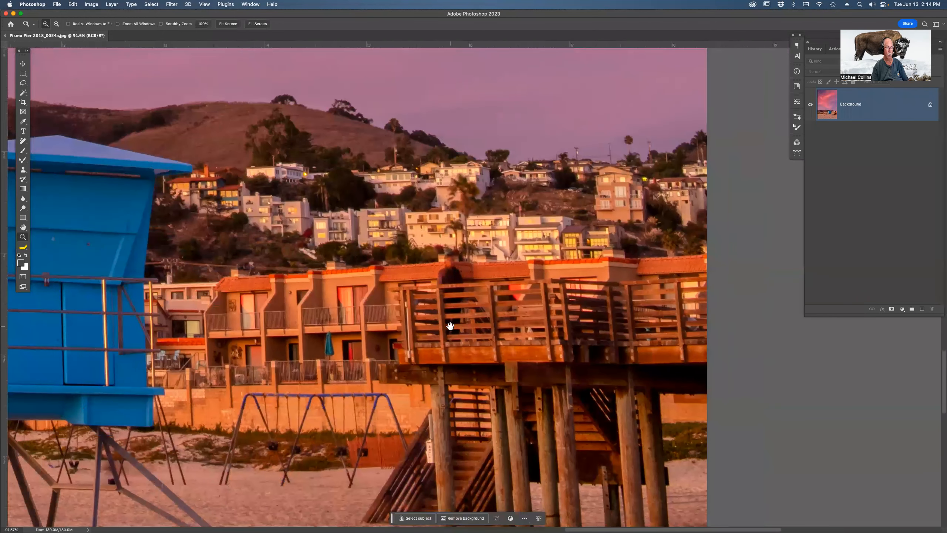
pyautogui.click(452, 322)
pyautogui.click(452, 322)
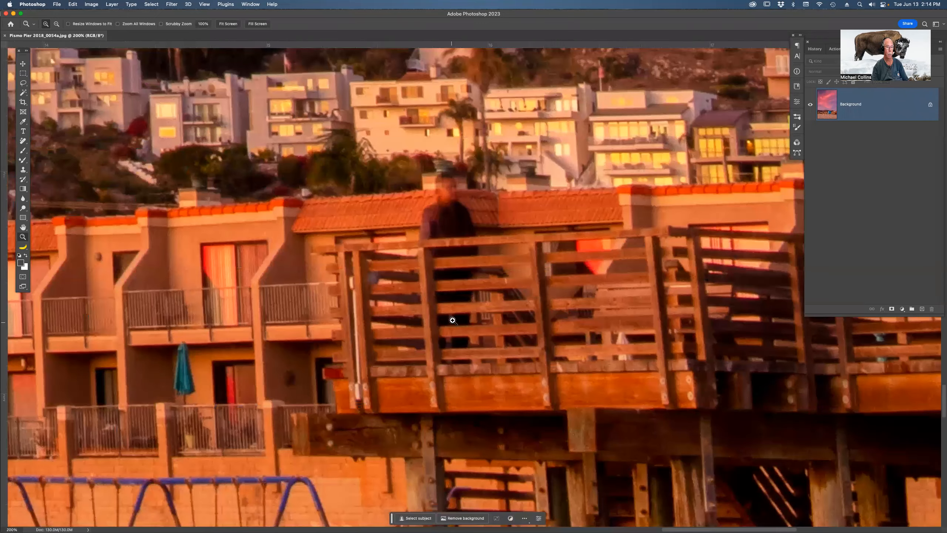
pyautogui.press('j')
pyautogui.moveTo(443, 178)
pyautogui.mouseDown()
pyautogui.moveTo(467, 233)
pyautogui.moveTo(461, 364)
pyautogui.moveTo(447, 343)
pyautogui.moveTo(445, 226)
pyautogui.moveTo(462, 292)
pyautogui.moveTo(442, 192)
pyautogui.moveTo(424, 235)
pyautogui.moveTo(445, 252)
pyautogui.mouseUp()
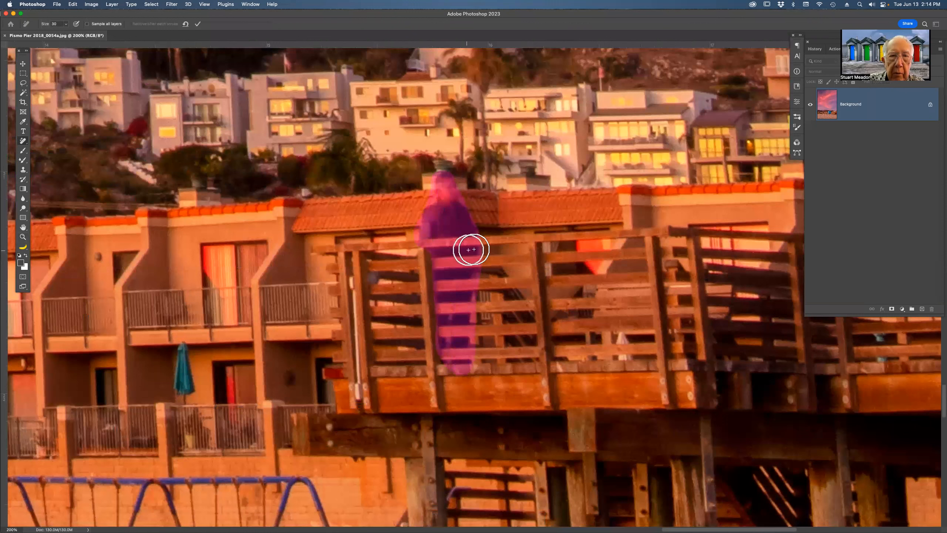
pyautogui.press('Return')
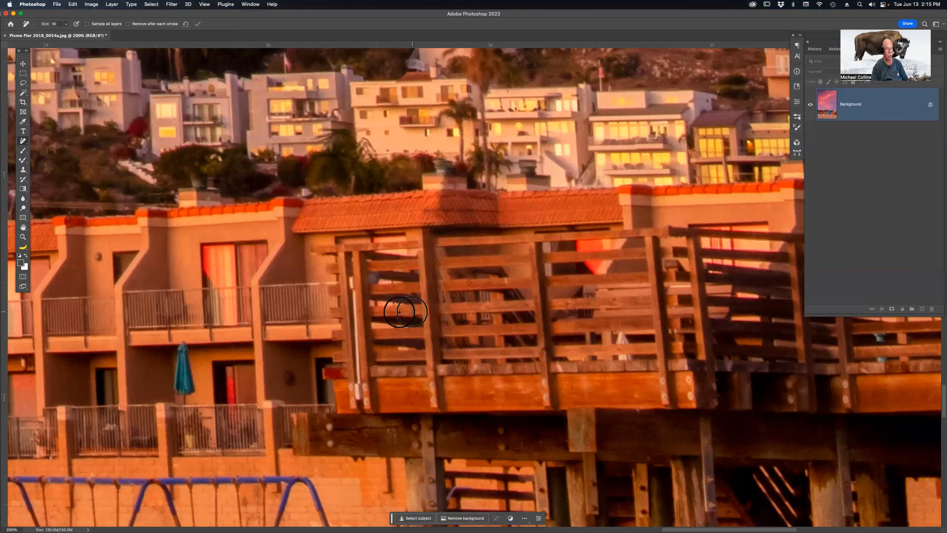
# Paint over the trash barrel behind the crossed supports of the blue lifeguard tower and apply the removal.
pyautogui.moveTo(338, 209); pyautogui.dragTo(368, 187)
pyautogui.scroll(-10, 368, 187)
pyautogui.hscroll(-15, 368, 187)
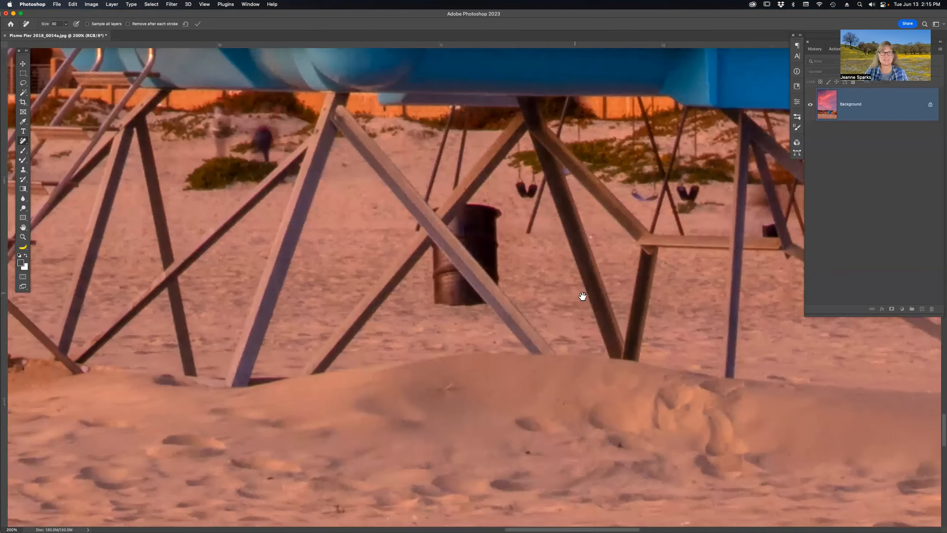
pyautogui.moveTo(575, 293); pyautogui.dragTo(583, 296)
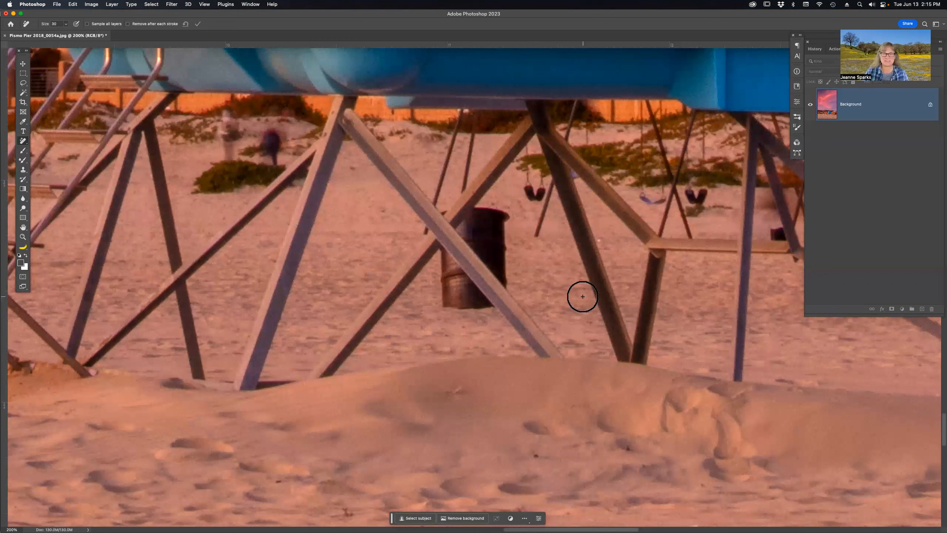
pyautogui.moveTo(502, 214)
pyautogui.mouseDown()
pyautogui.moveTo(438, 215)
pyautogui.moveTo(449, 227)
pyautogui.moveTo(444, 302)
pyautogui.moveTo(501, 303)
pyautogui.moveTo(506, 209)
pyautogui.moveTo(467, 221)
pyautogui.moveTo(480, 239)
pyautogui.moveTo(494, 239)
pyautogui.moveTo(484, 283)
pyautogui.moveTo(466, 292)
pyautogui.moveTo(468, 231)
pyautogui.moveTo(467, 265)
pyautogui.mouseUp()
pyautogui.moveTo(454, 214); pyautogui.dragTo(457, 218)
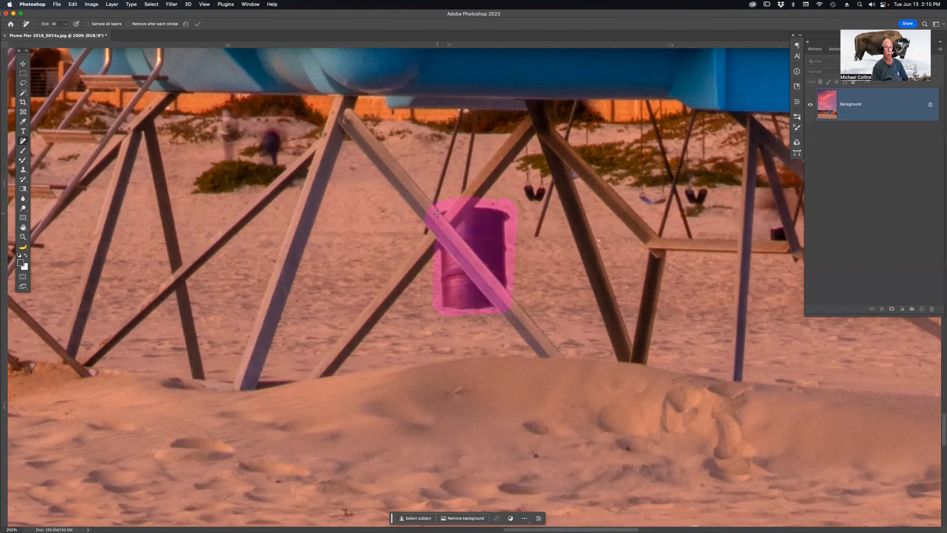
pyautogui.press('Return')
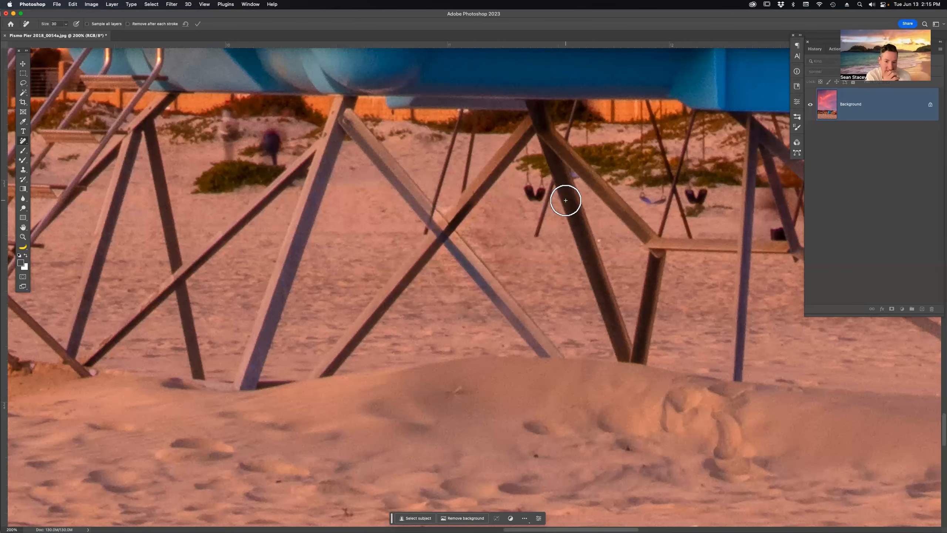
# Review the full beach photo, close it without saving and switch back to Adobe Bridge.
pyautogui.press('super+0')
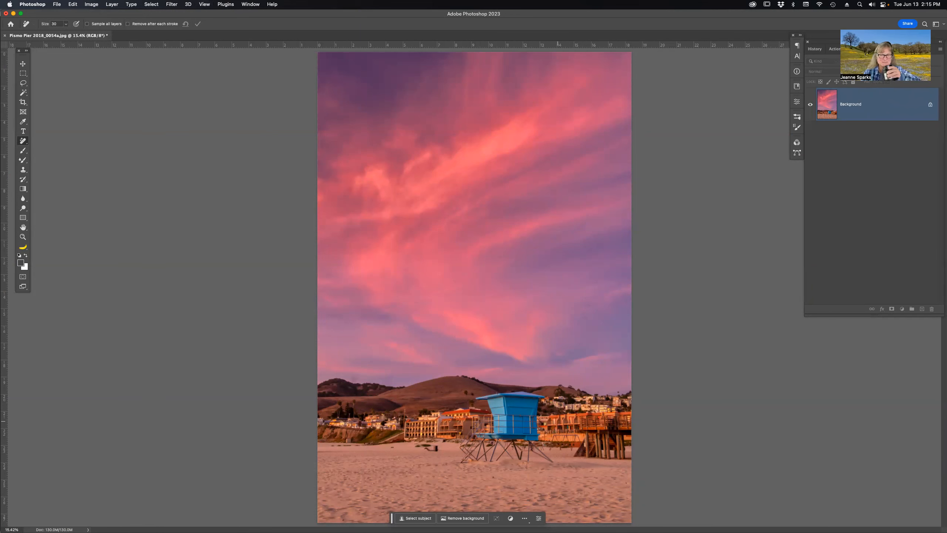
pyautogui.press('super+w')
pyautogui.press('super+d')
pyautogui.press('super+Tab')
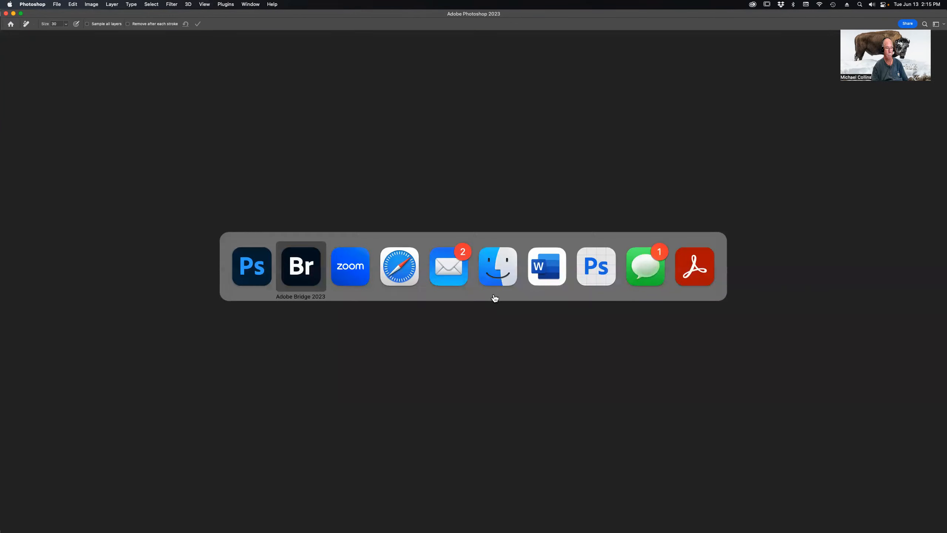
# Browse the June 2023 folder, preview both versions of the monument photo, and open Wash DC_0044.NEF in Camera Raw.
pyautogui.scroll(-4, 812, 364)
pyautogui.scroll(-10, 812, 363)
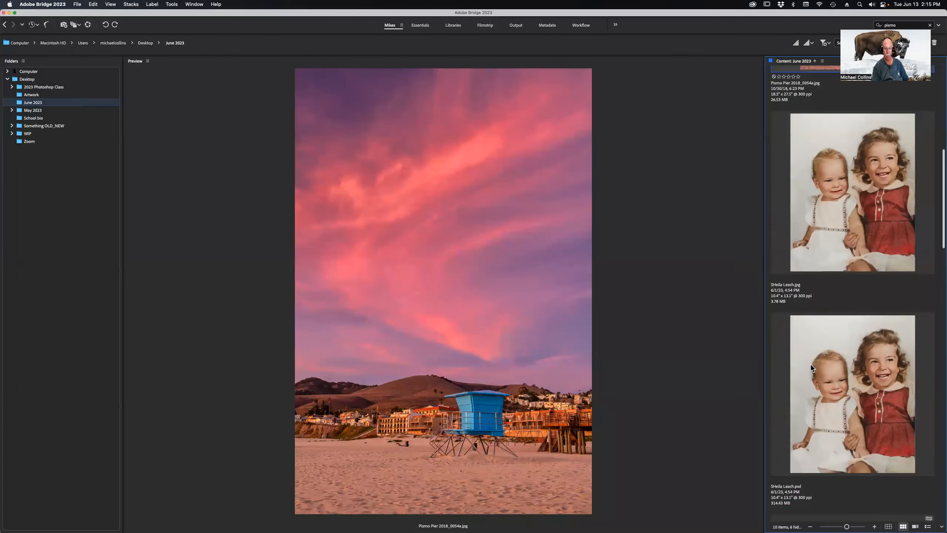
pyautogui.scroll(-4, 812, 392)
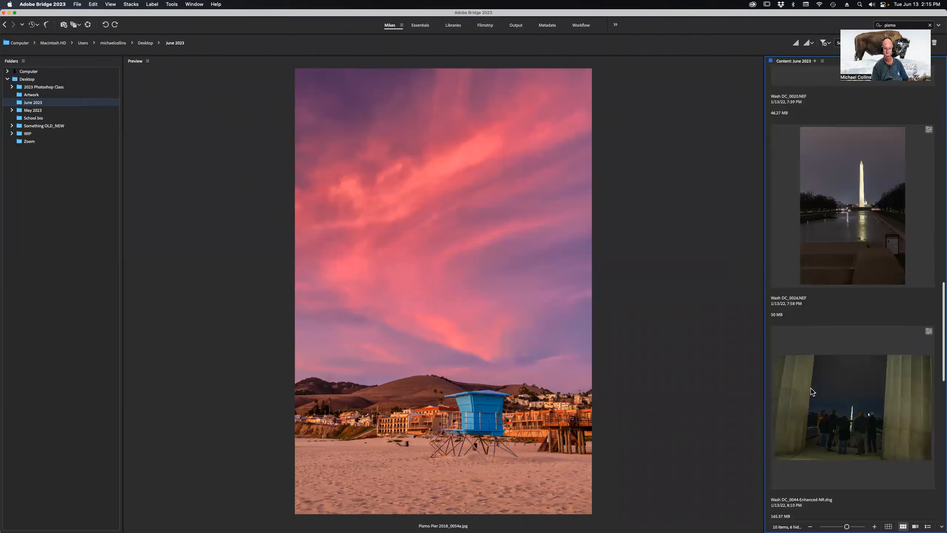
pyautogui.click(823, 377)
pyautogui.scroll(-4, 825, 376)
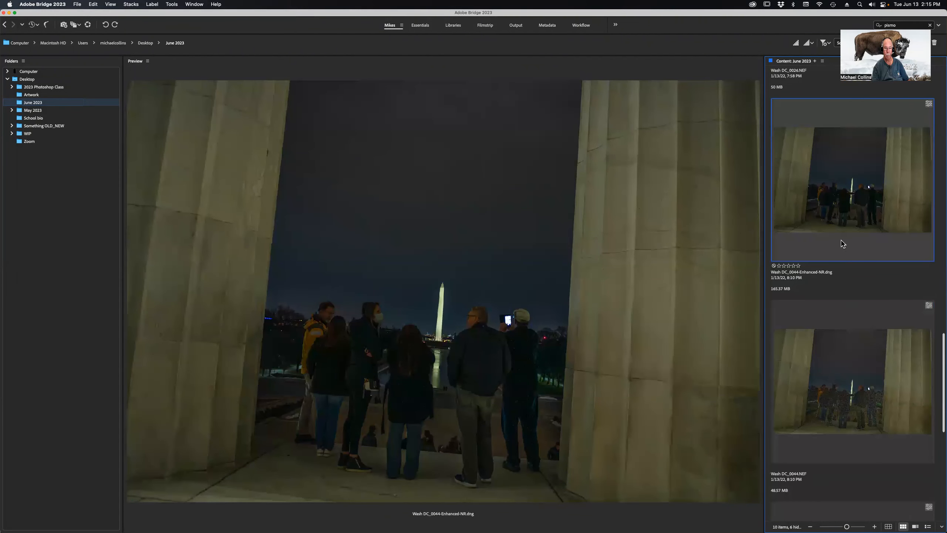
pyautogui.click(838, 384)
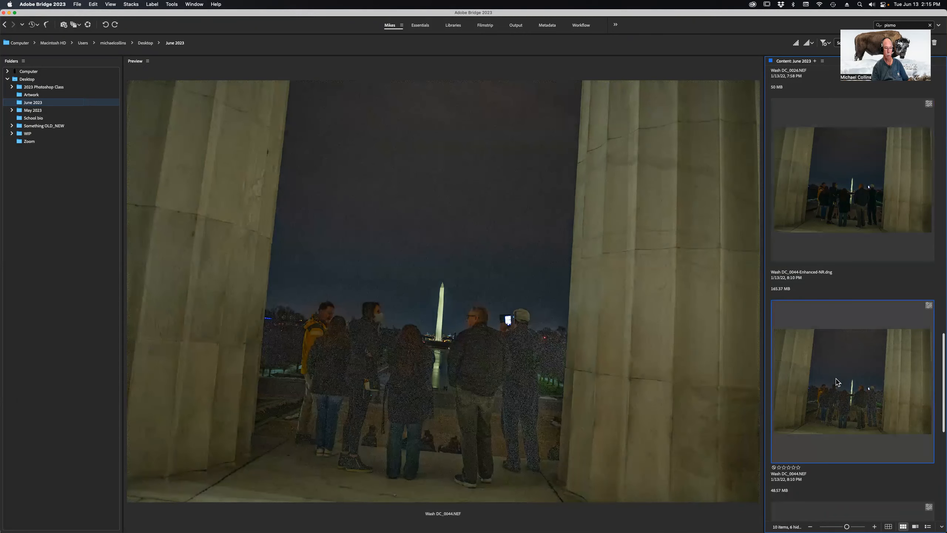
pyautogui.doubleClick(821, 379)
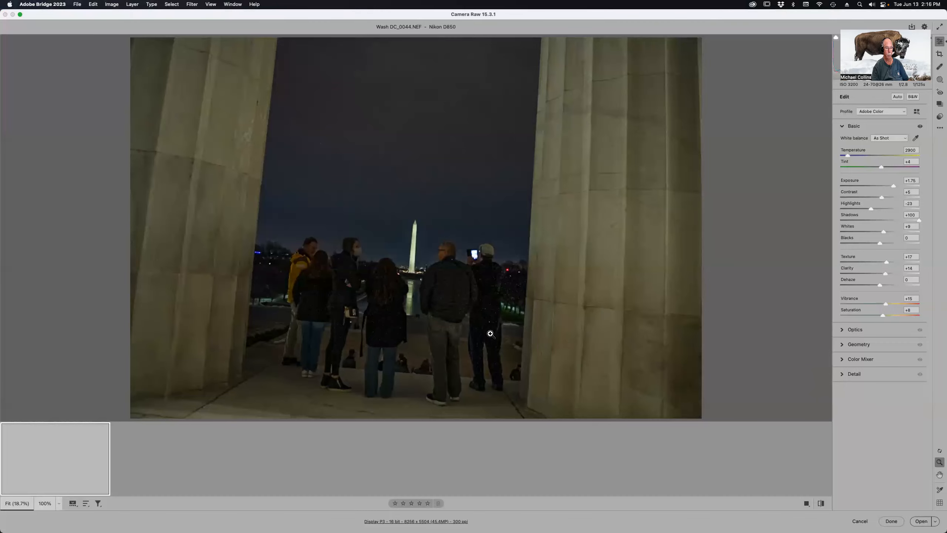
# Inspect the noise in the dark figures around the monument up close and open the raw photo in Photoshop.
pyautogui.click(490, 334)
pyautogui.press('space')
pyautogui.moveTo(589, 242); pyautogui.dragTo(410, 142)
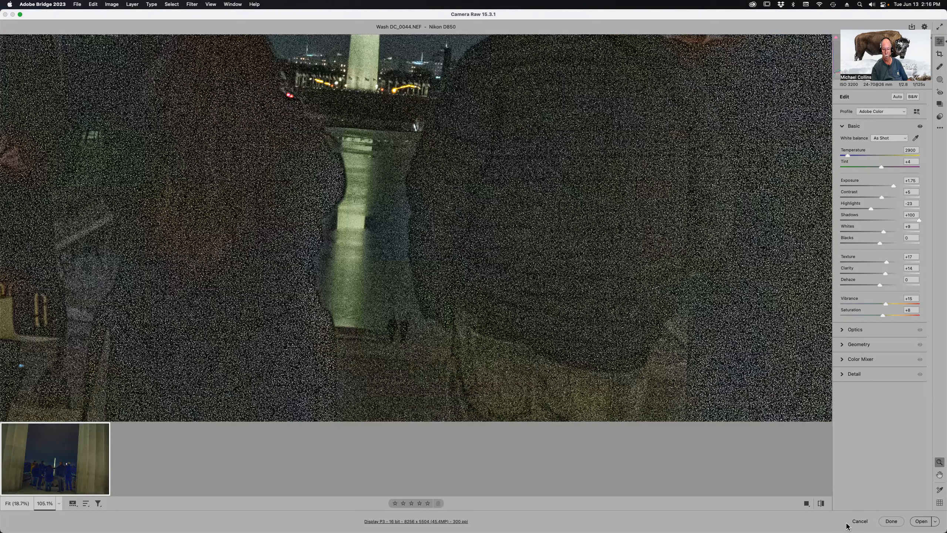
pyautogui.click(920, 521)
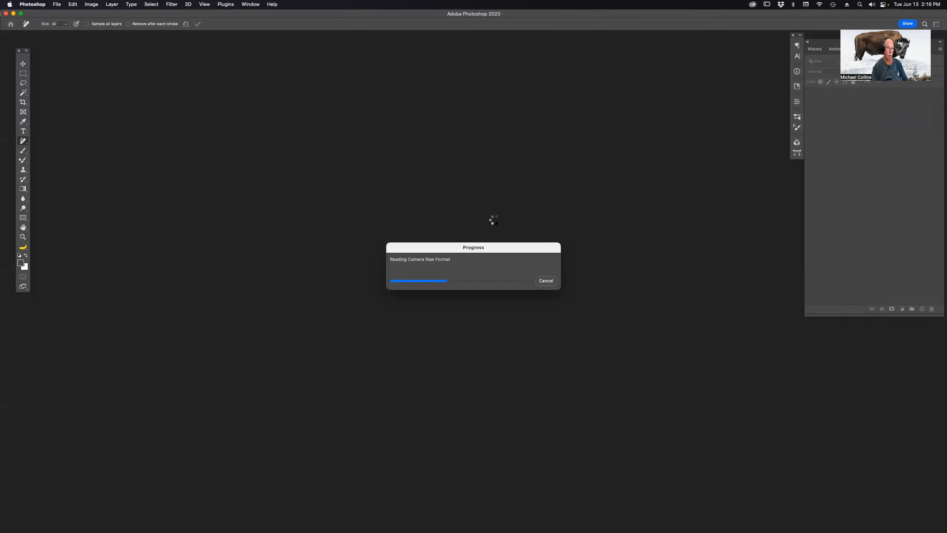
# Switch to Adobe Bridge, open Wash DC_0044-Enhanced-NR.dng in Camera Raw, check its Detail settings and open it in Photoshop.
pyautogui.press('super+Tab')
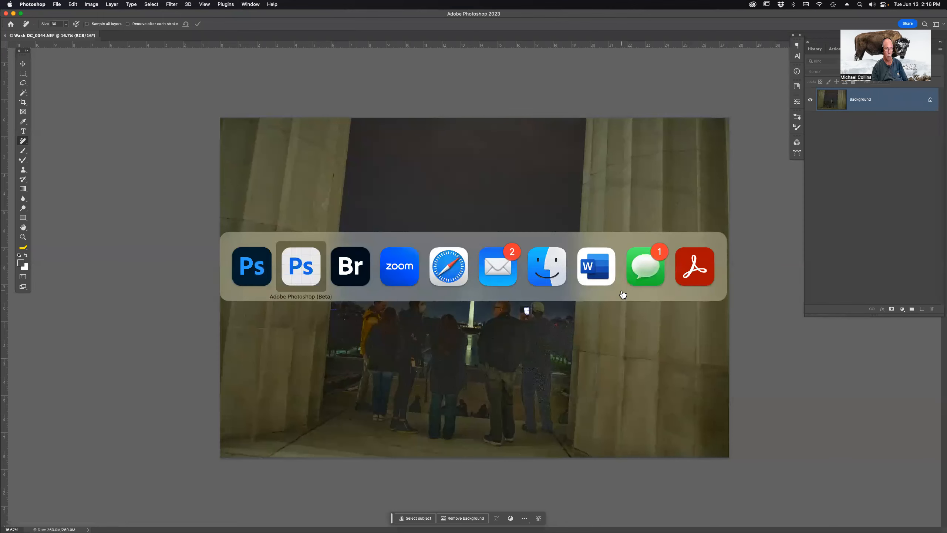
pyautogui.press('super+Tab')
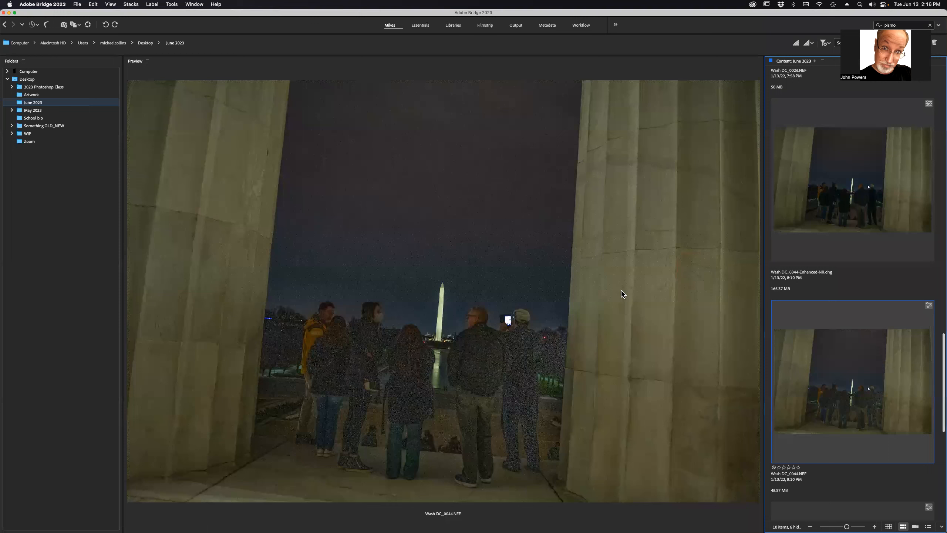
pyautogui.click(822, 222)
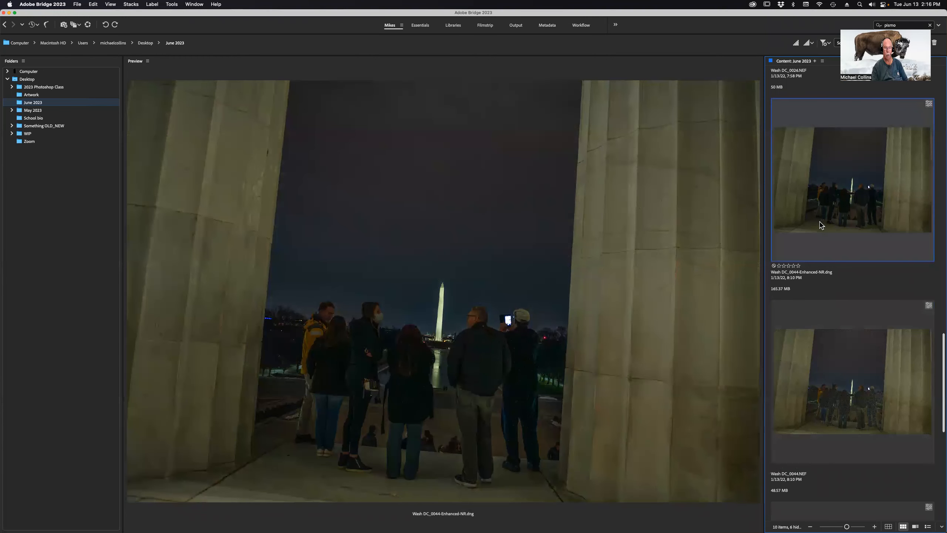
pyautogui.doubleClick(839, 230)
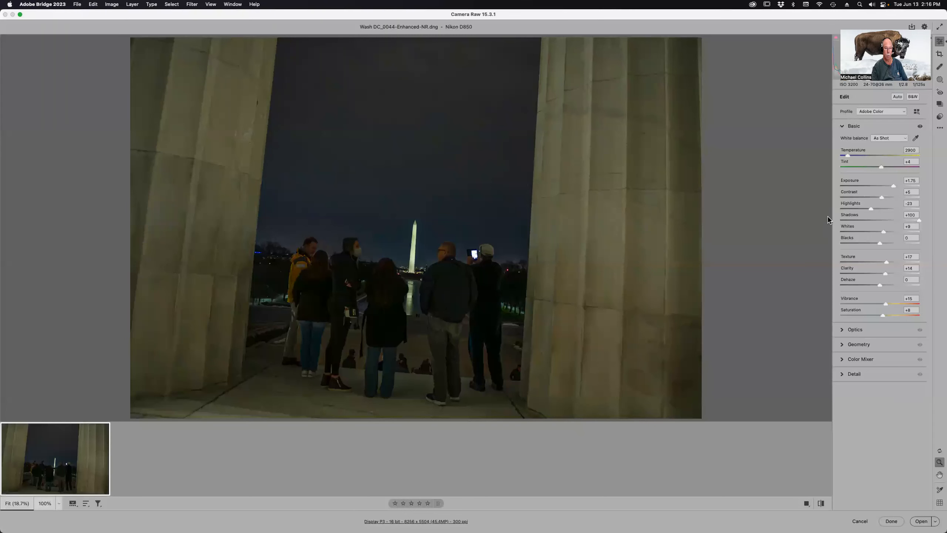
pyautogui.click(842, 373)
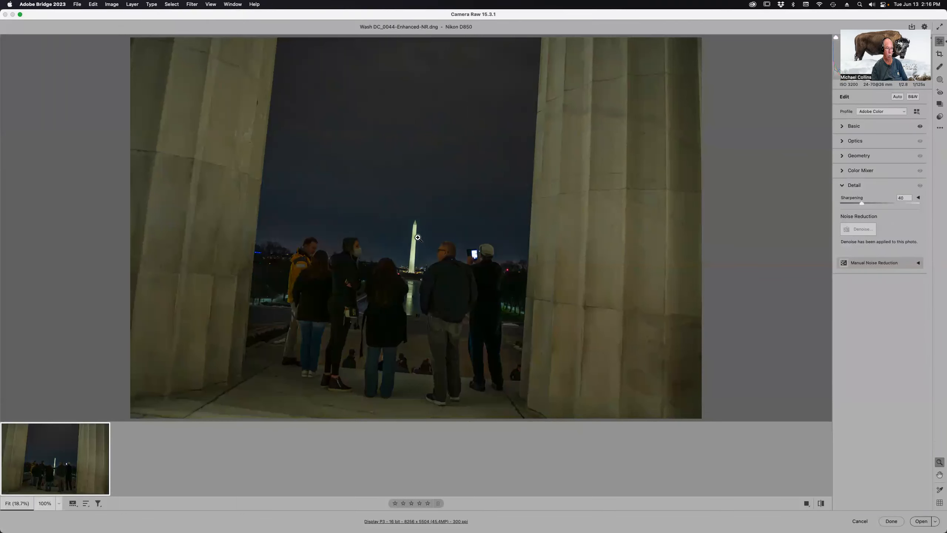
pyautogui.click(920, 521)
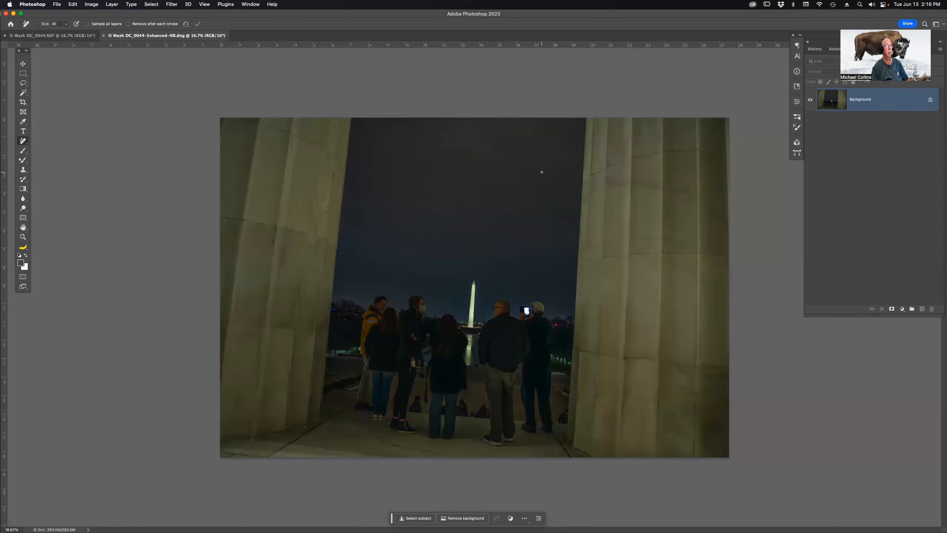
# Inspect the denoised photo around the monument at 100%, arrange both open photos side by side, and fit the denoised one to its window.
pyautogui.press('z')
pyautogui.moveTo(400, 286); pyautogui.dragTo(548, 380)
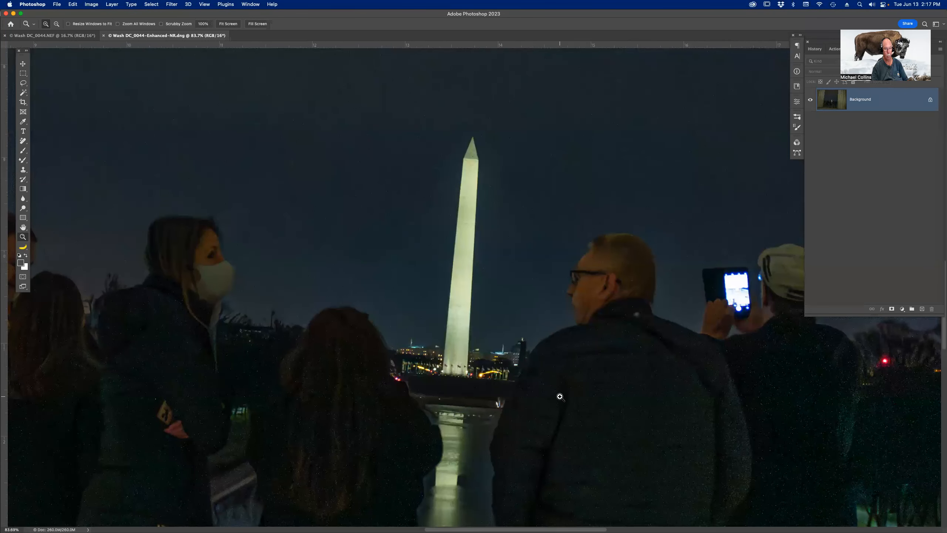
pyautogui.click(559, 397)
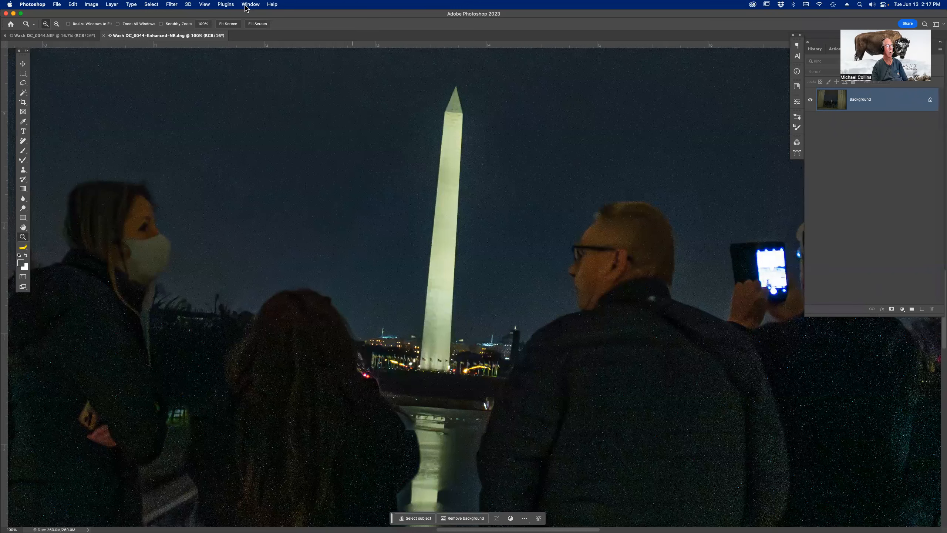
pyautogui.click(247, 4)
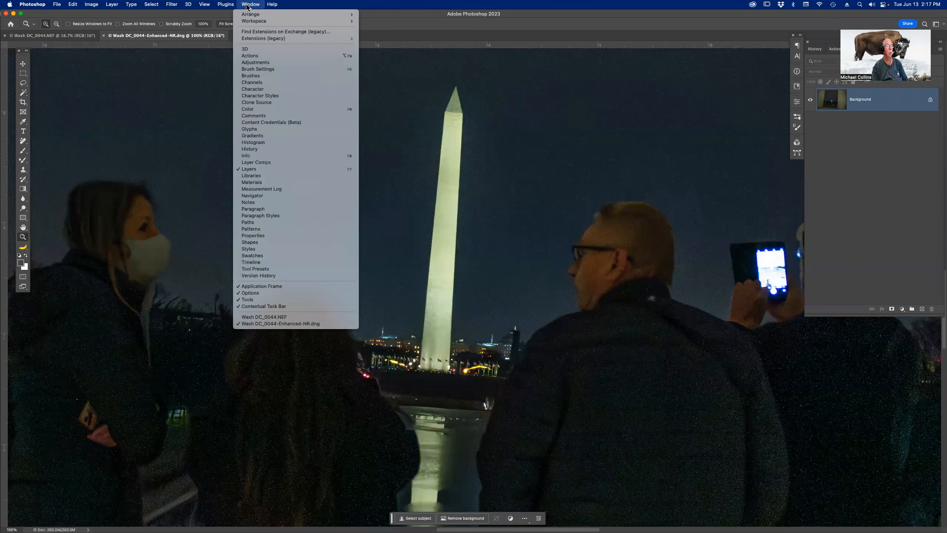
pyautogui.click(382, 17)
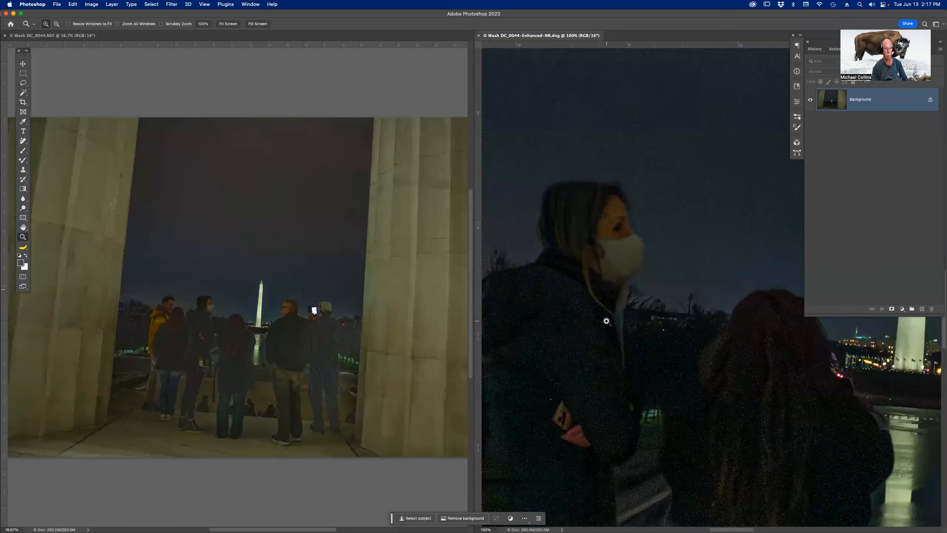
pyautogui.click(607, 321)
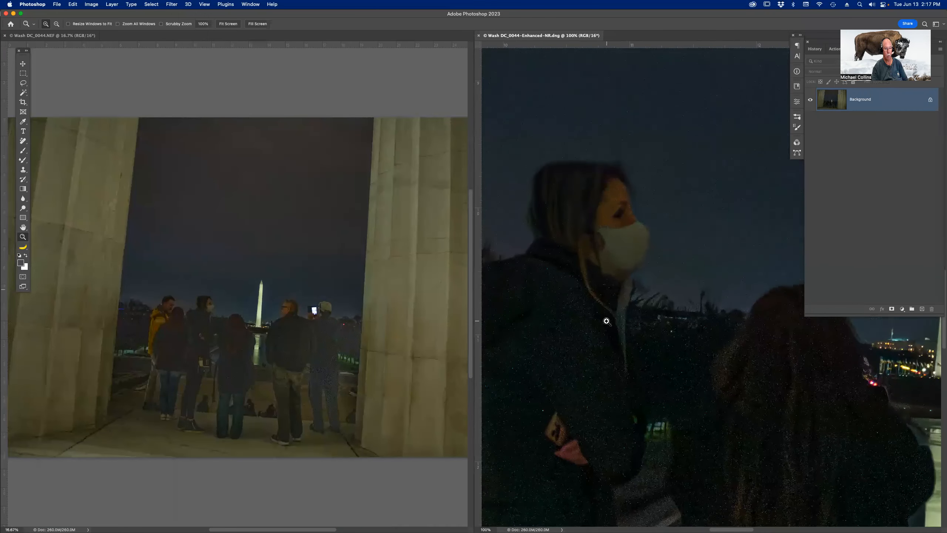
pyautogui.press('super+0')
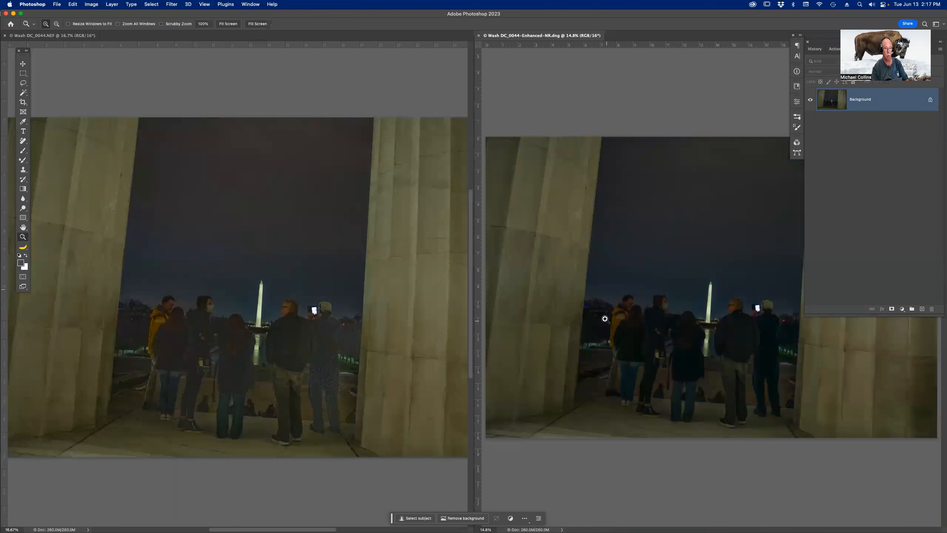
# Enable Zoom All Windows and magnify both photos around the monument and its reflection to compare their noise.
pyautogui.click(117, 24)
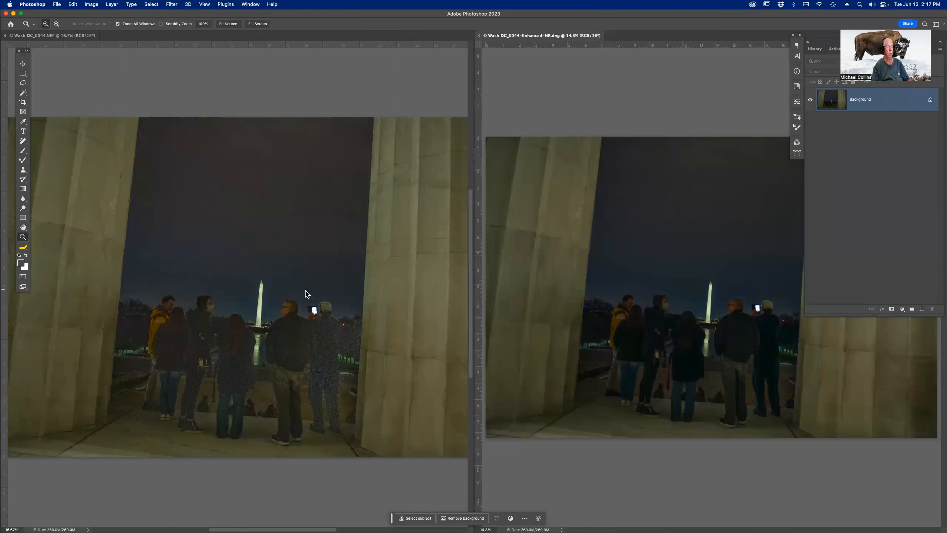
pyautogui.click(278, 320)
pyautogui.moveTo(231, 302); pyautogui.dragTo(312, 376)
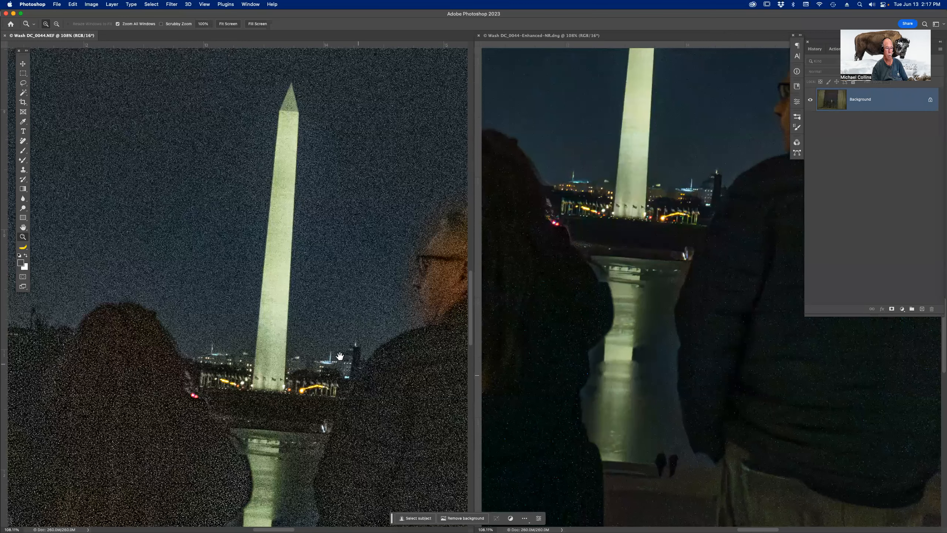
pyautogui.scroll(-3, 312, 264)
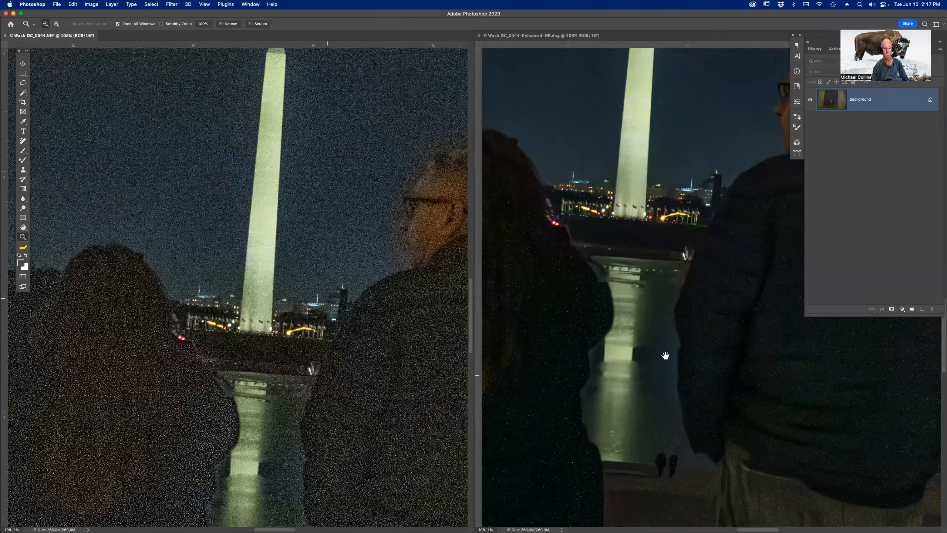
pyautogui.scroll(-5, 665, 357)
pyautogui.click(667, 368)
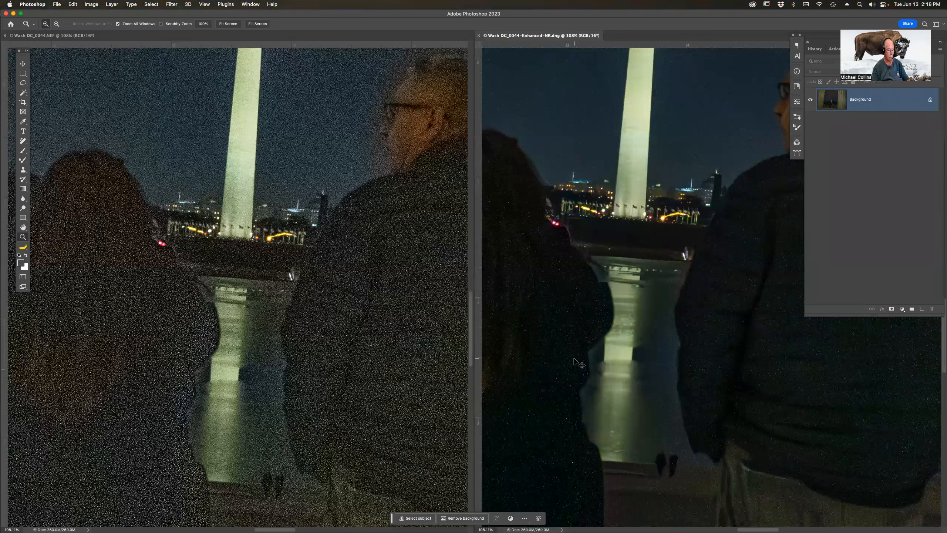
# Close both monument photos without saving and switch back to Adobe Bridge.
pyautogui.press('super+w')
pyautogui.click(488, 199)
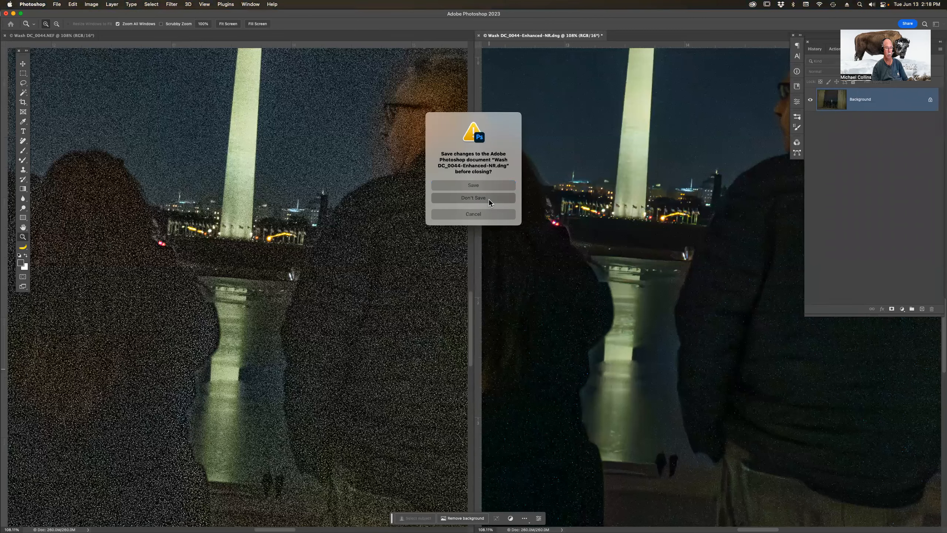
pyautogui.press('super+w')
pyautogui.click(491, 202)
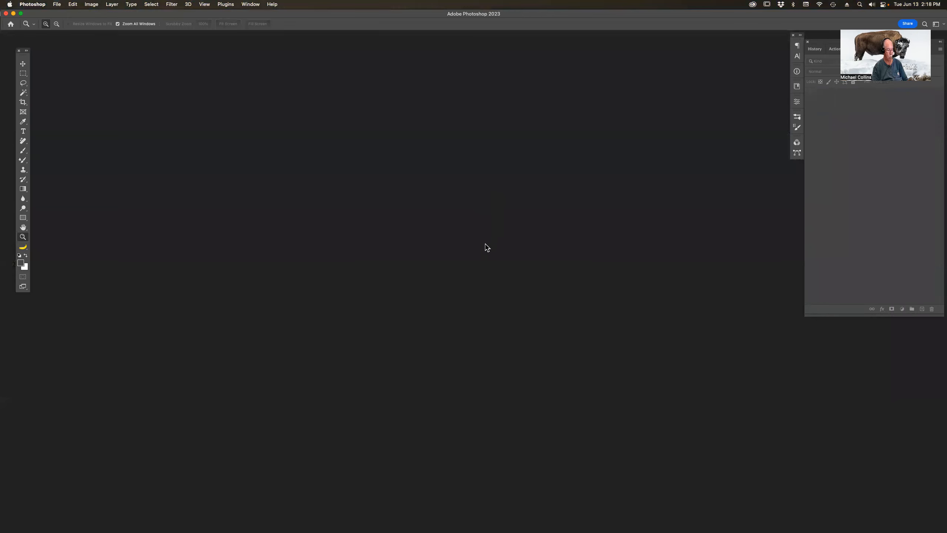
pyautogui.press('super+Tab')
pyautogui.press('super+Tab')
pyautogui.press('super+Tab')
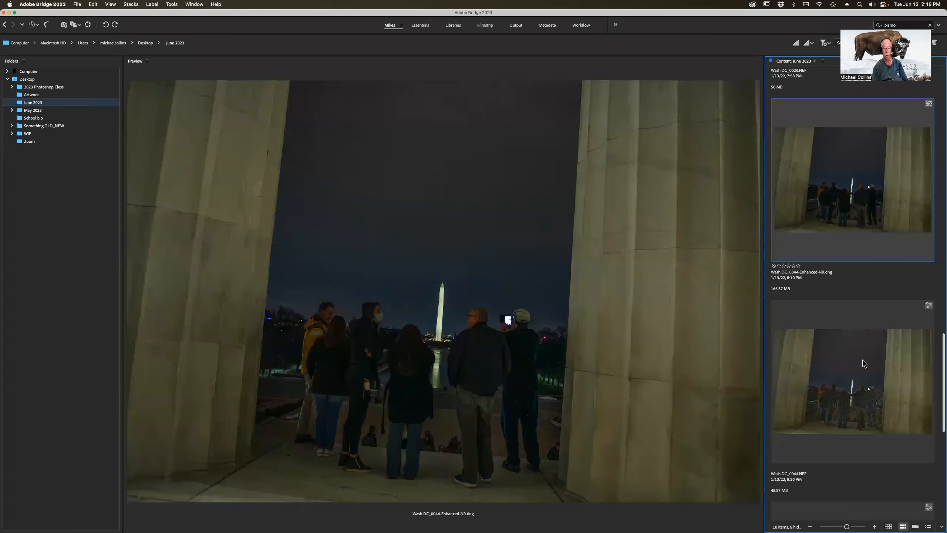
# Open Wash DC_0044.NEF in Camera Raw and magnify the people around the monument to examine the noise.
pyautogui.click(863, 361)
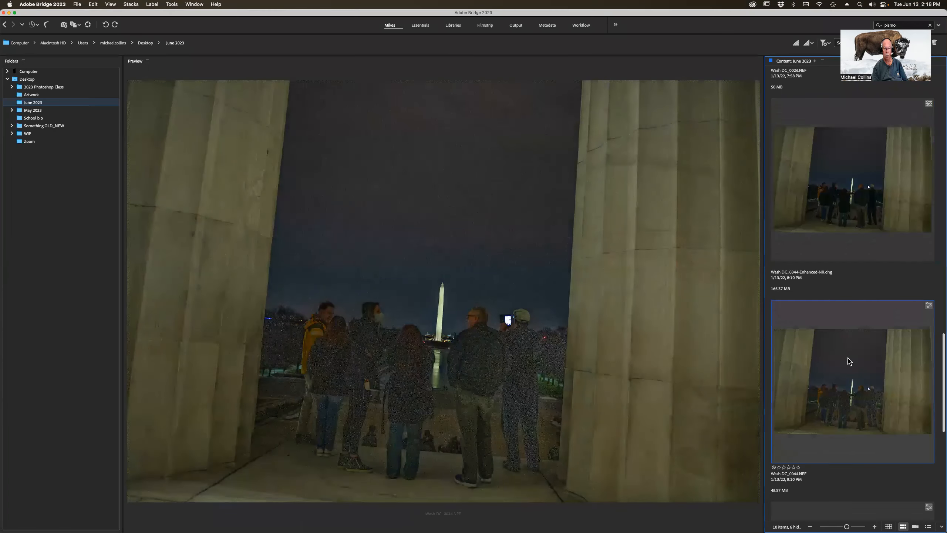
pyautogui.doubleClick(804, 350)
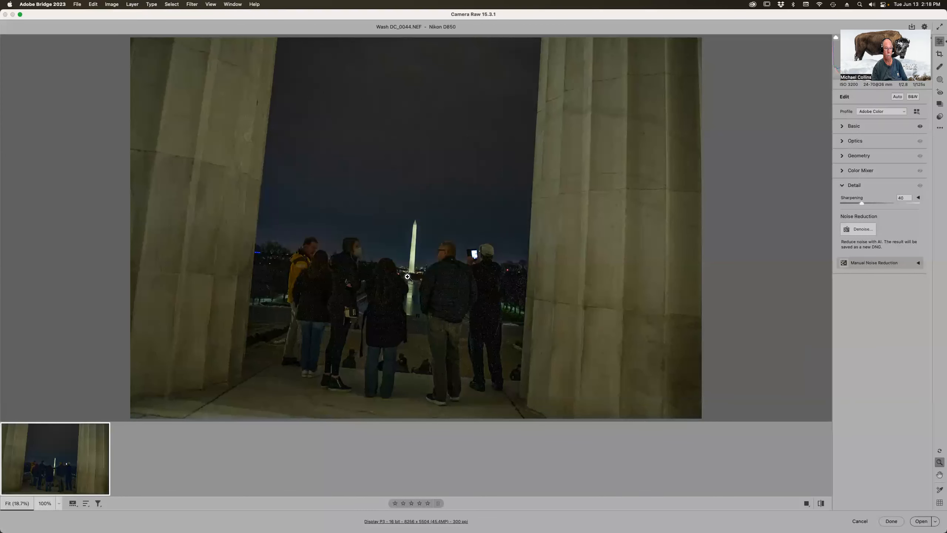
pyautogui.moveTo(398, 258); pyautogui.dragTo(520, 246)
pyautogui.press('space')
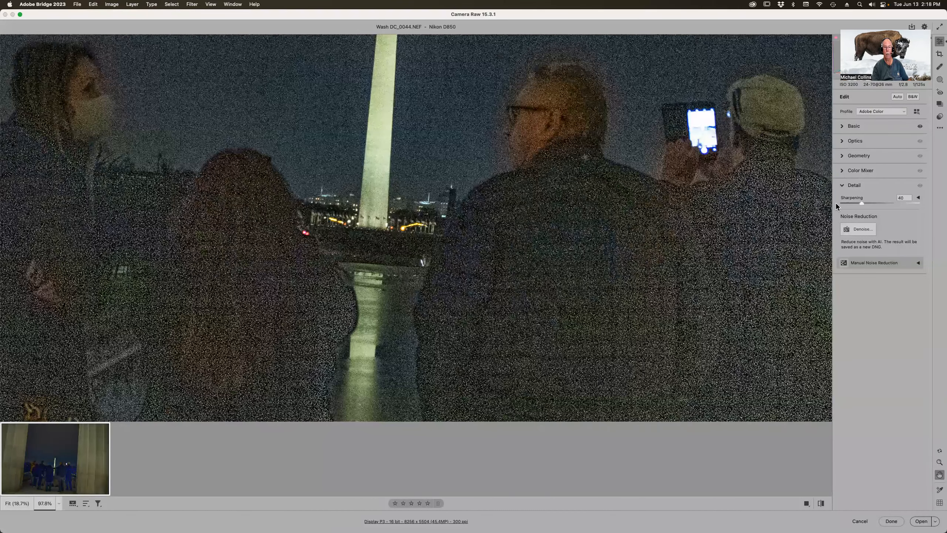
# Preview the AI Denoise enhancement and check its estimated time, cancel it without enhancing, and leave Camera Raw.
pyautogui.click(865, 231)
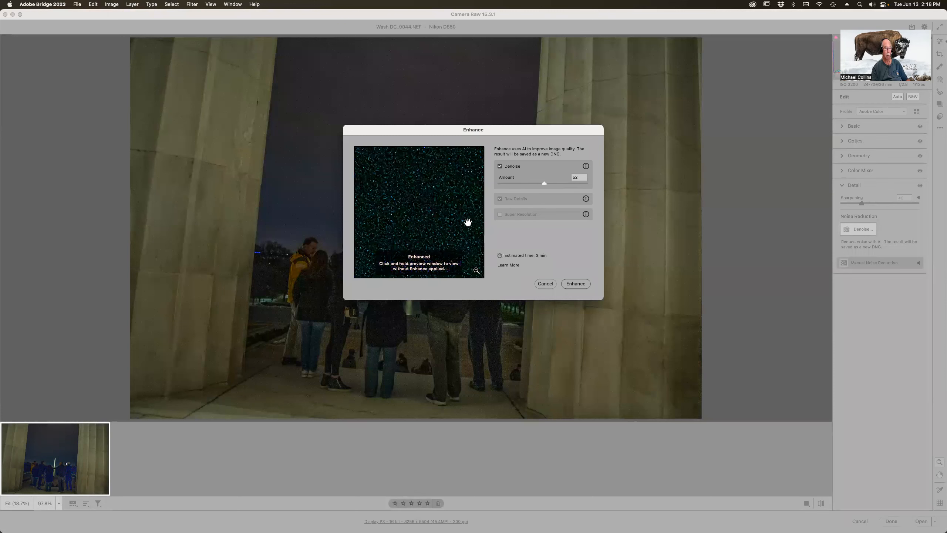
pyautogui.moveTo(455, 213); pyautogui.dragTo(368, 183)
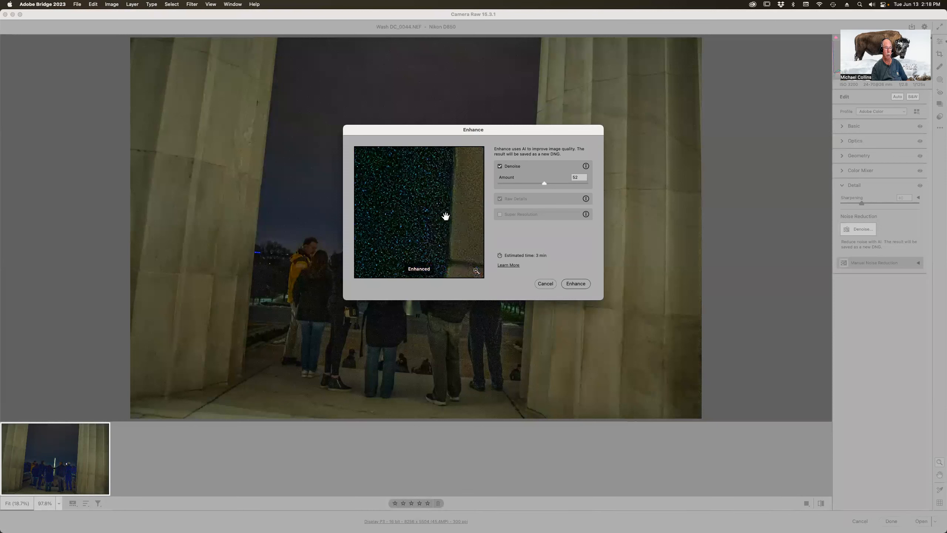
pyautogui.moveTo(448, 214); pyautogui.dragTo(448, 212)
pyautogui.click(546, 284)
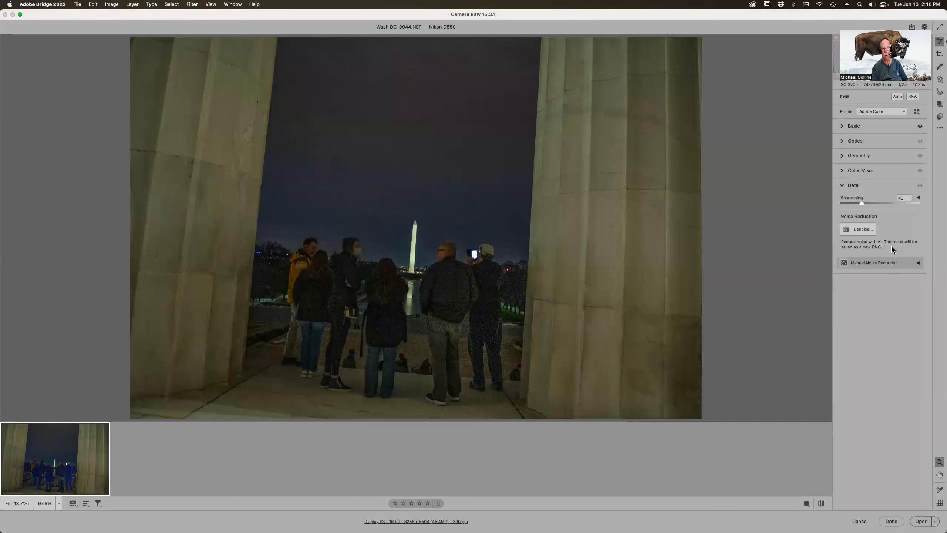
pyautogui.click(859, 229)
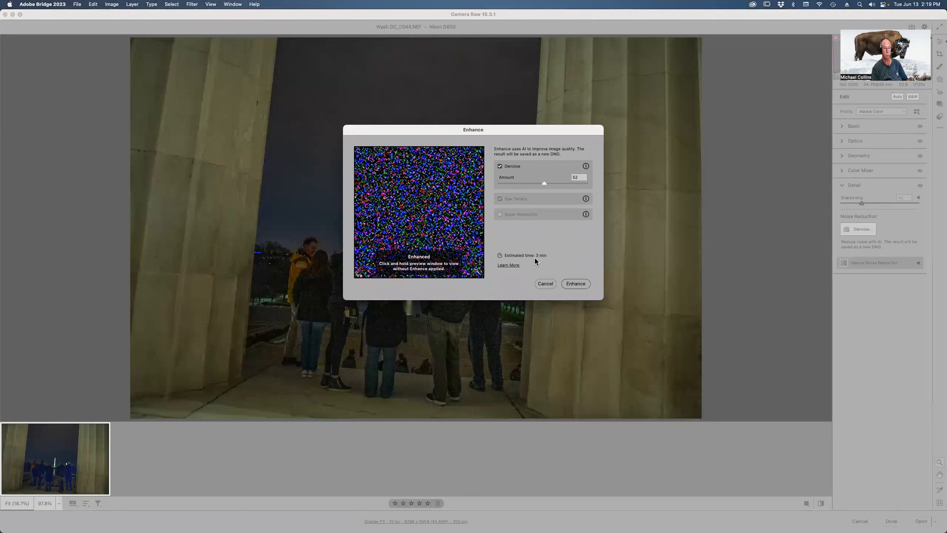
pyautogui.click(545, 284)
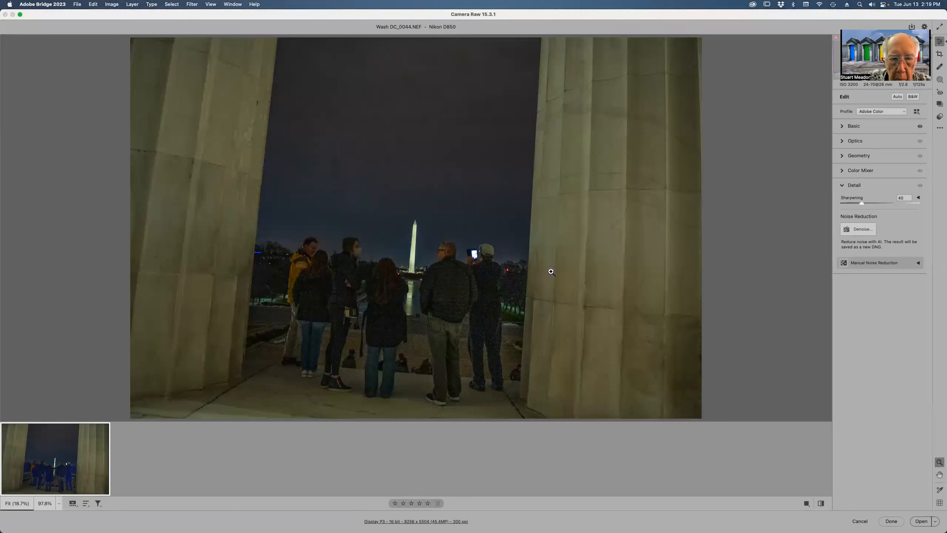
pyautogui.click(860, 521)
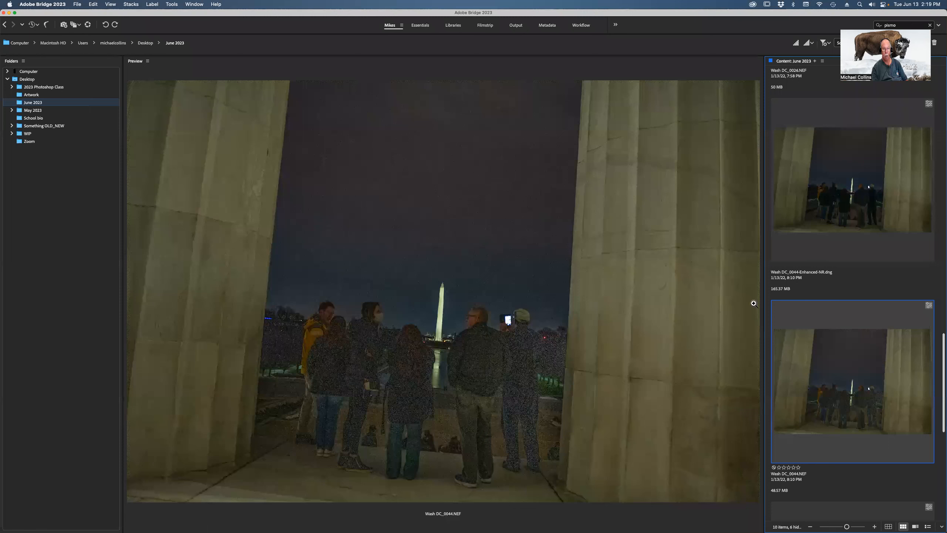
# Find Wash DC_0026.NEF in the June 2023 folder and open it in Photoshop by way of Camera Raw.
pyautogui.scroll(5, 870, 349)
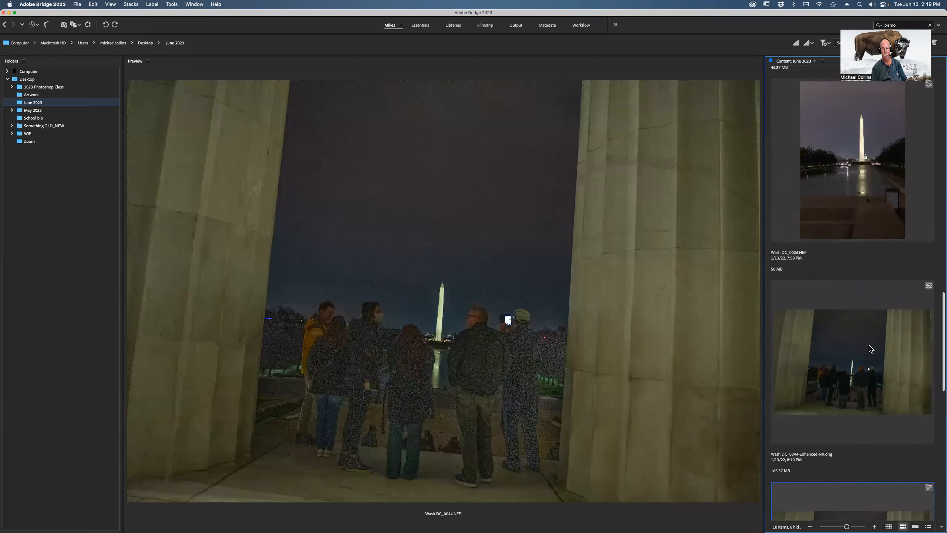
pyautogui.scroll(3, 870, 348)
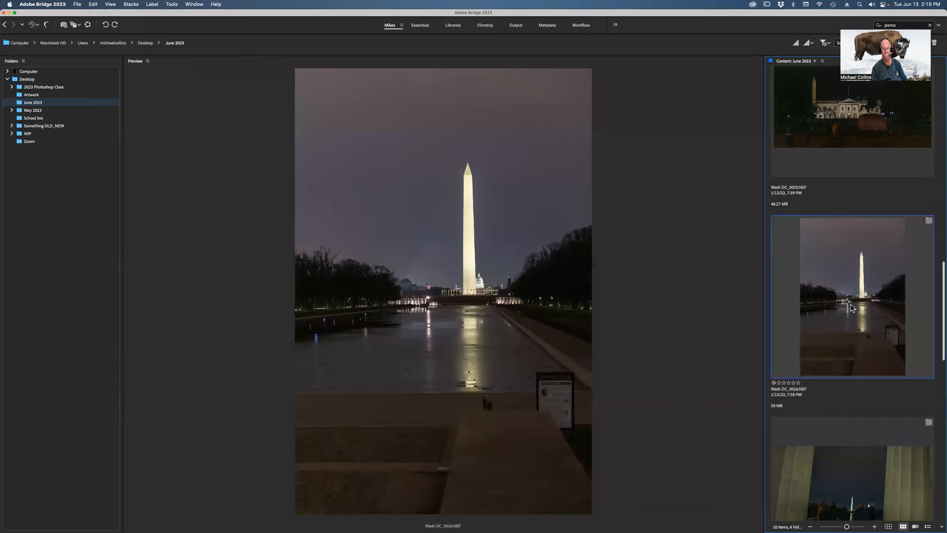
pyautogui.click(853, 309)
pyautogui.doubleClick(842, 295)
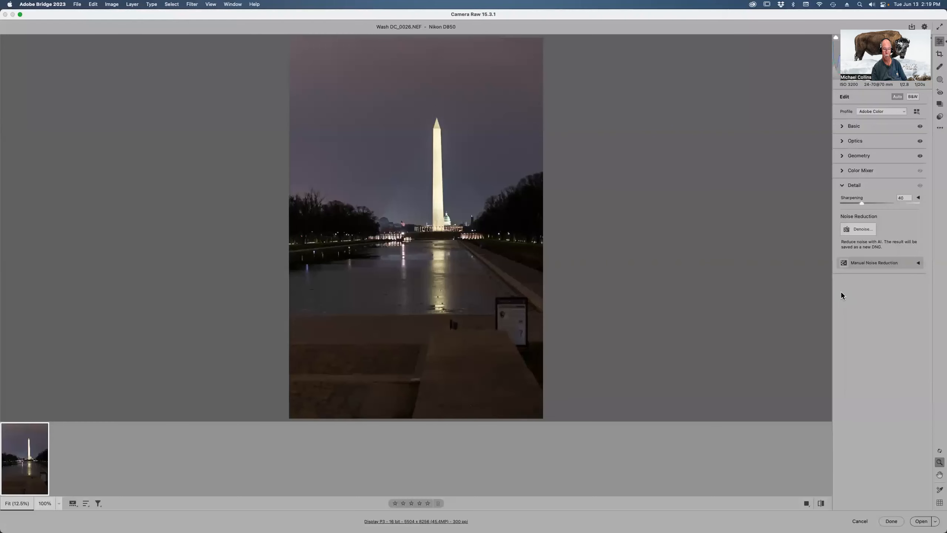
pyautogui.click(918, 521)
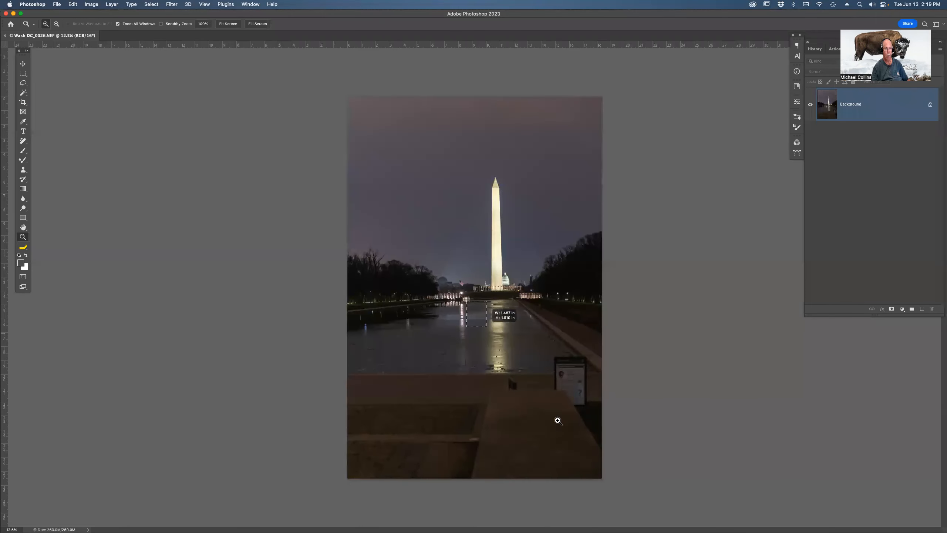
# Magnify the area around the sign, enlarge the Remove Tool brush, and paint over the small dark post on the walkway.
pyautogui.moveTo(464, 300); pyautogui.dragTo(625, 459)
pyautogui.moveTo(598, 374); pyautogui.dragTo(409, 332)
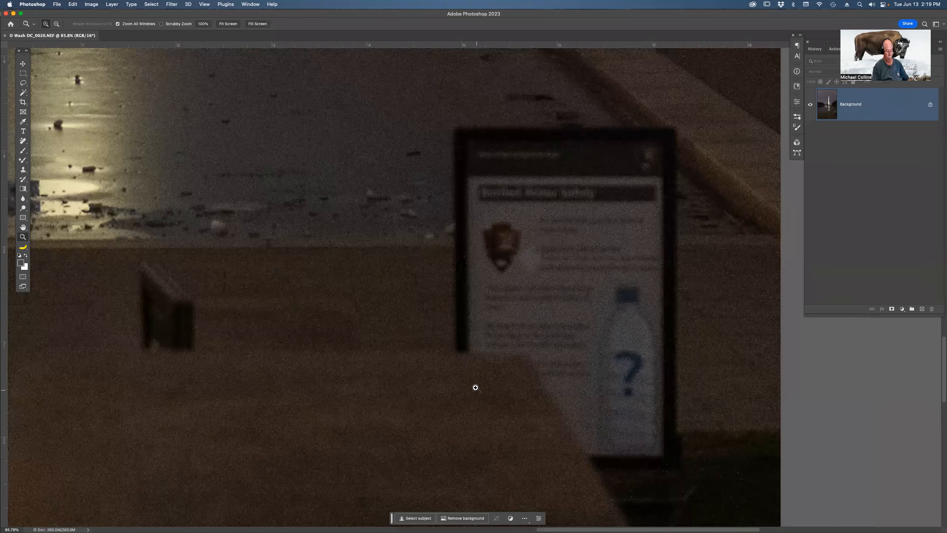
pyautogui.press('j')
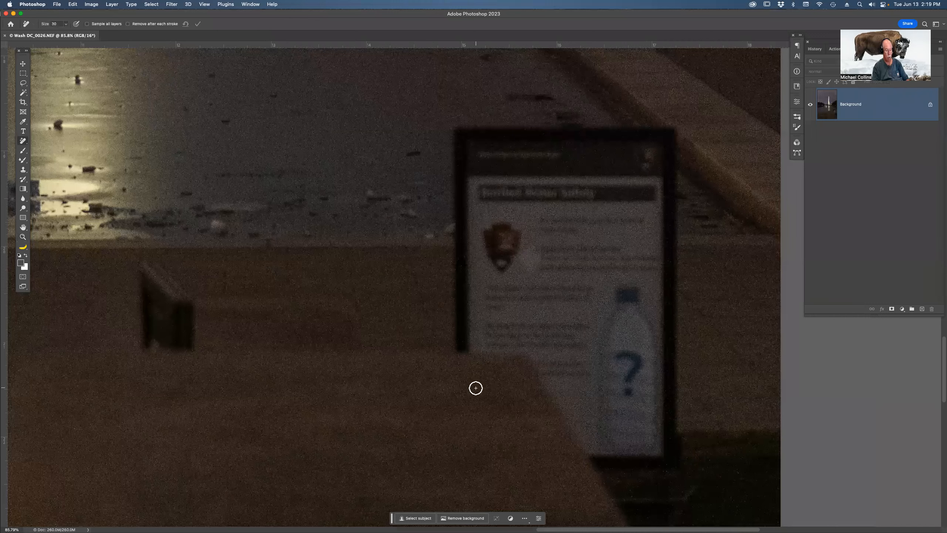
pyautogui.press(']')
pyautogui.press(']')
pyautogui.press(']')
pyautogui.press(']')
pyautogui.press(']')
pyautogui.press(']')
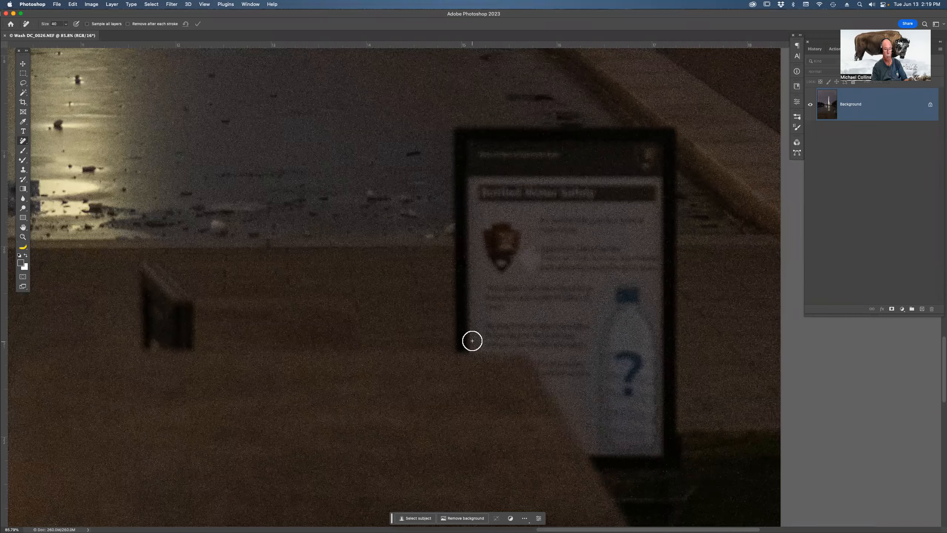
pyautogui.moveTo(143, 284)
pyautogui.mouseDown()
pyautogui.moveTo(166, 288)
pyautogui.moveTo(173, 343)
pyautogui.moveTo(190, 295)
pyautogui.moveTo(157, 301)
pyautogui.moveTo(138, 337)
pyautogui.moveTo(154, 320)
pyautogui.mouseUp()
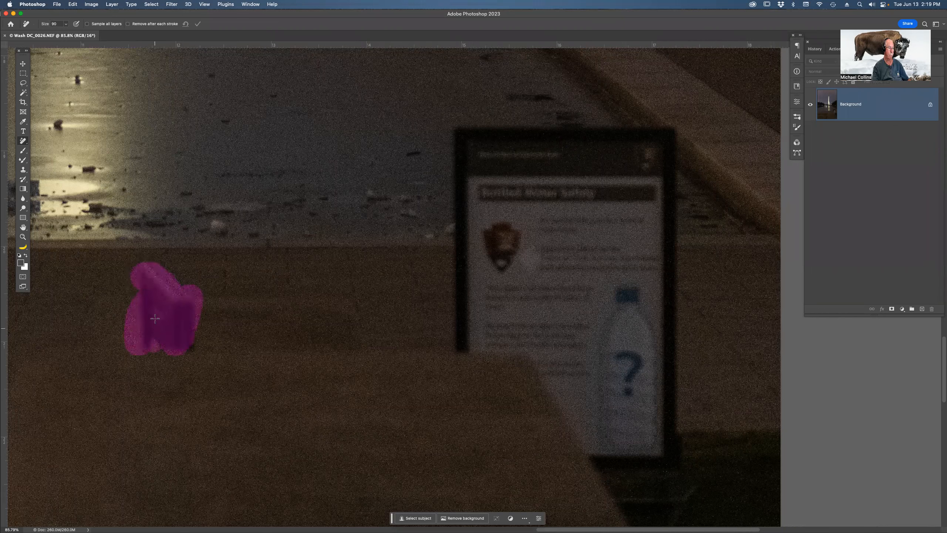
# Paint over the entire information sign with the Remove Tool, enlarging the brush for its interior, and apply the removal.
pyautogui.moveTo(450, 133)
pyautogui.mouseDown()
pyautogui.moveTo(647, 136)
pyautogui.moveTo(672, 164)
pyautogui.moveTo(660, 377)
pyautogui.moveTo(663, 285)
pyautogui.moveTo(668, 474)
pyautogui.moveTo(590, 457)
pyautogui.moveTo(644, 433)
pyautogui.mouseUp()
pyautogui.moveTo(461, 341)
pyautogui.mouseDown()
pyautogui.moveTo(541, 360)
pyautogui.moveTo(559, 415)
pyautogui.moveTo(597, 445)
pyautogui.mouseUp()
pyautogui.moveTo(462, 147); pyautogui.dragTo(466, 327)
pyautogui.press(']')
pyautogui.press(']')
pyautogui.press(']')
pyautogui.moveTo(483, 156)
pyautogui.mouseDown()
pyautogui.moveTo(658, 160)
pyautogui.moveTo(636, 299)
pyautogui.moveTo(636, 414)
pyautogui.moveTo(606, 429)
pyautogui.moveTo(581, 377)
pyautogui.moveTo(595, 205)
pyautogui.moveTo(612, 324)
pyautogui.moveTo(578, 243)
pyautogui.moveTo(511, 194)
pyautogui.moveTo(594, 191)
pyautogui.moveTo(506, 223)
pyautogui.moveTo(488, 284)
pyautogui.moveTo(519, 335)
pyautogui.moveTo(547, 221)
pyautogui.moveTo(515, 276)
pyautogui.moveTo(513, 317)
pyautogui.moveTo(550, 256)
pyautogui.mouseUp()
pyautogui.press('Return')
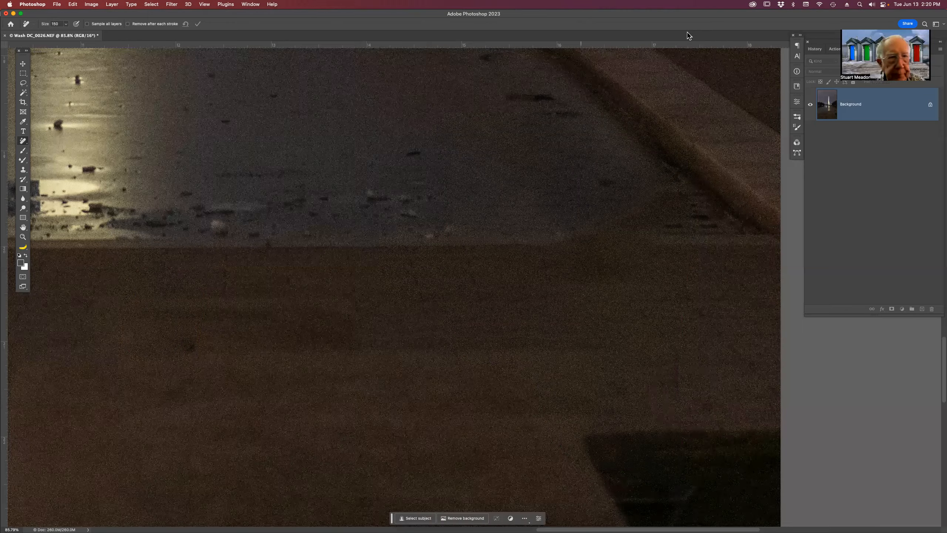
# Review the whole monument photo fitted to the screen, close it without saving, and switch to Adobe Bridge.
pyautogui.press('super+minus')
pyautogui.press('super+minus')
pyautogui.press('super+minus')
pyautogui.press('super+minus')
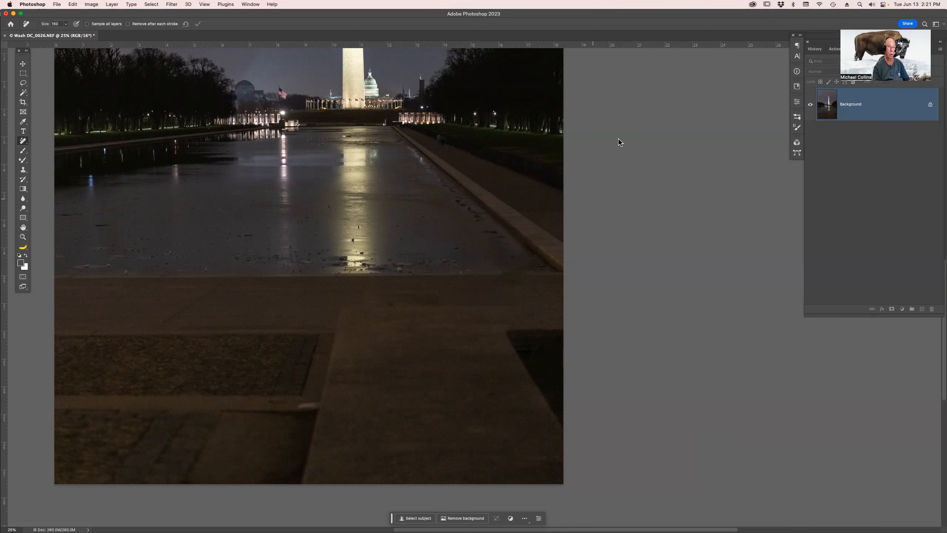
pyautogui.press('super+0')
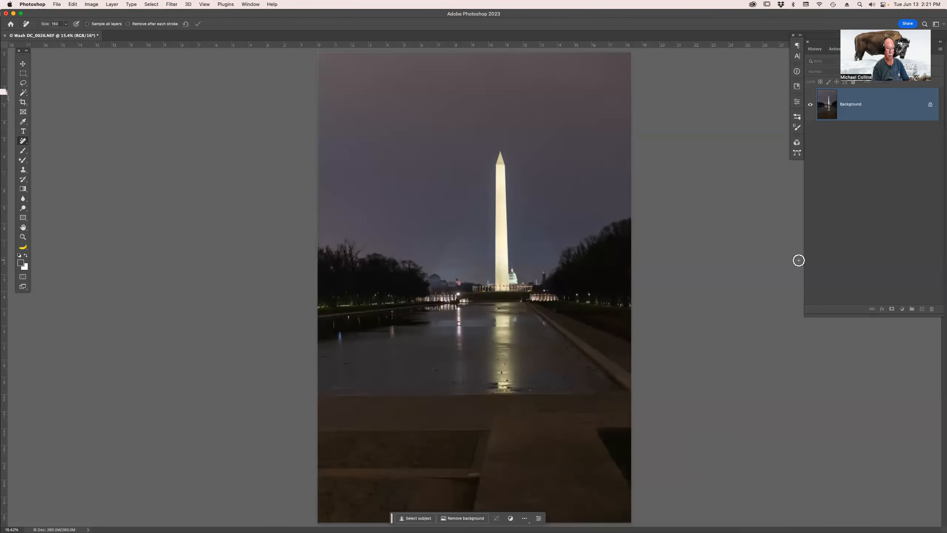
pyautogui.press('super+w')
pyautogui.press('super+d')
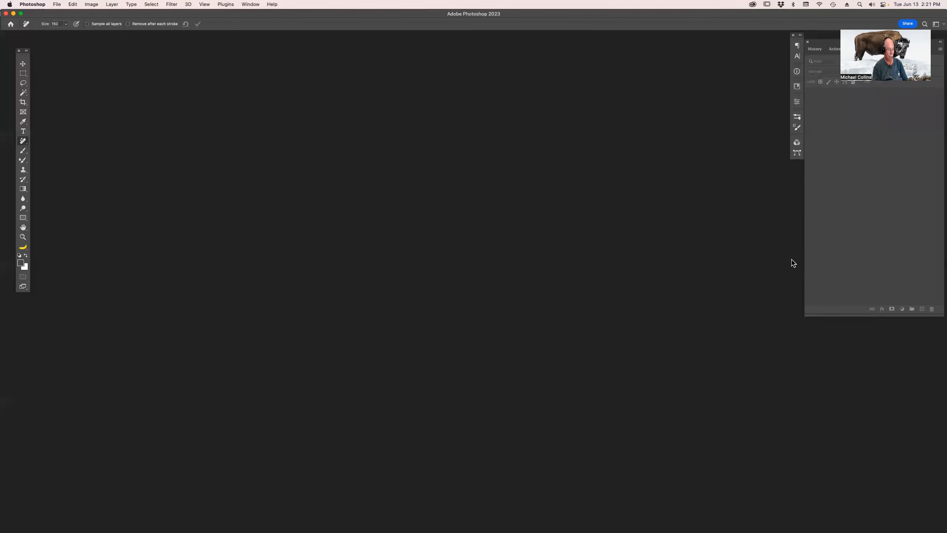
pyautogui.press('super+Tab')
pyautogui.press('super+Tab')
pyautogui.press('super+Tab')
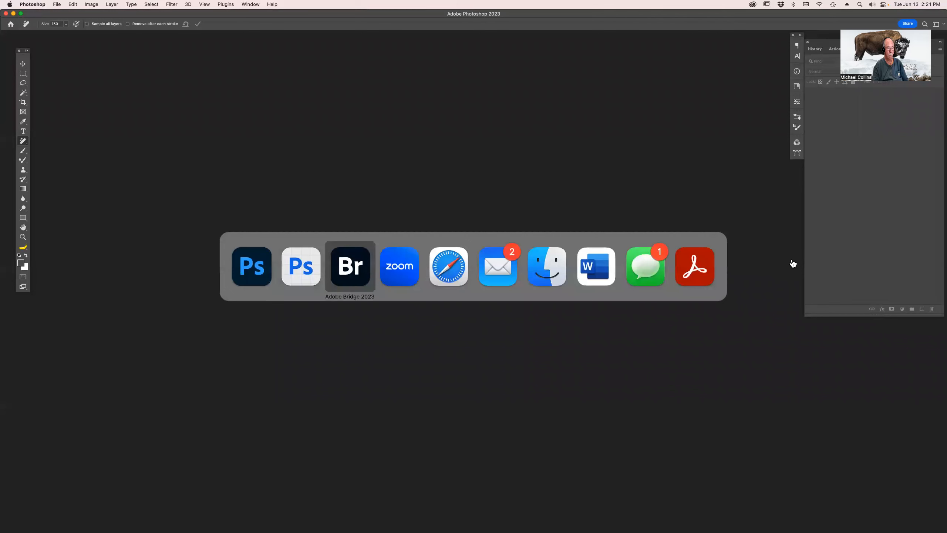
pyautogui.press('super+shift+Tab')
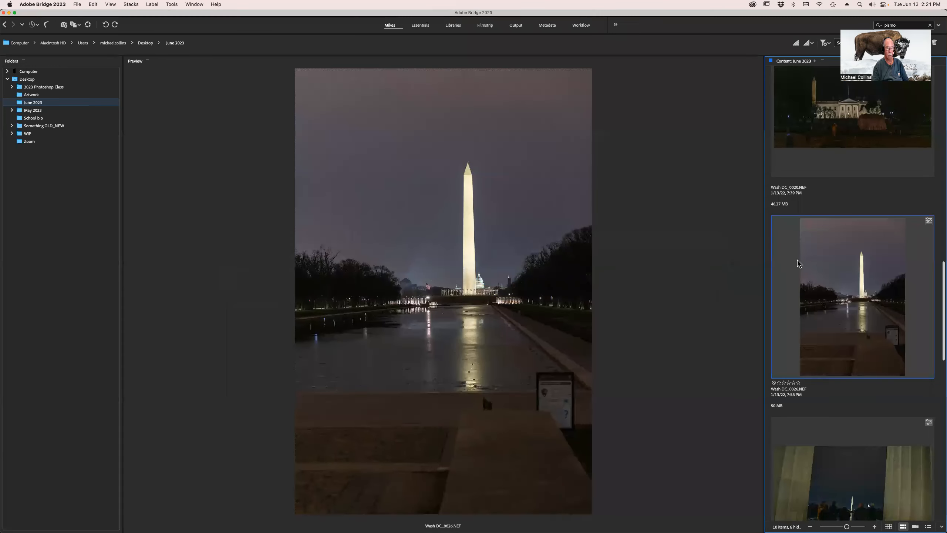
# Browse the June 2023 folder for the damaged portrait IMG_3023.jpg and look at its opening options.
pyautogui.scroll(10, 840, 281)
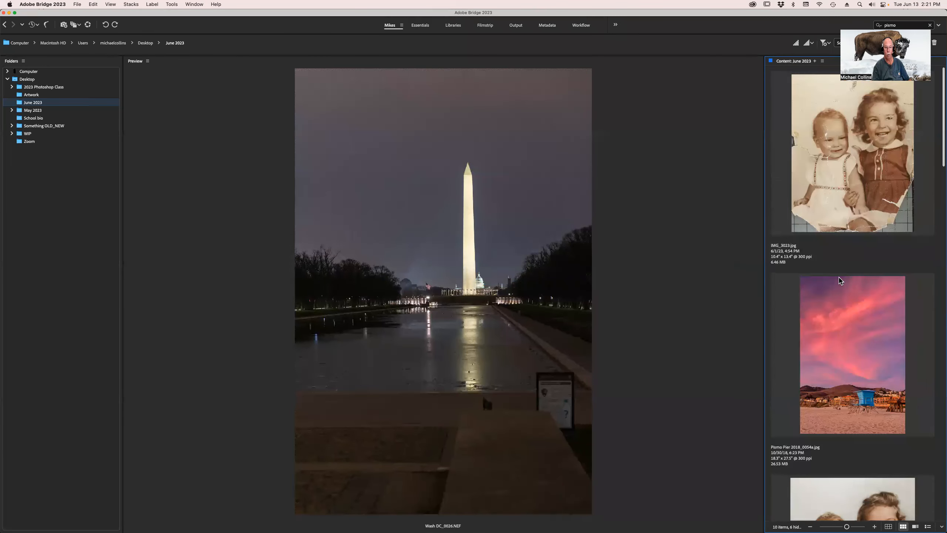
pyautogui.scroll(-4, 840, 281)
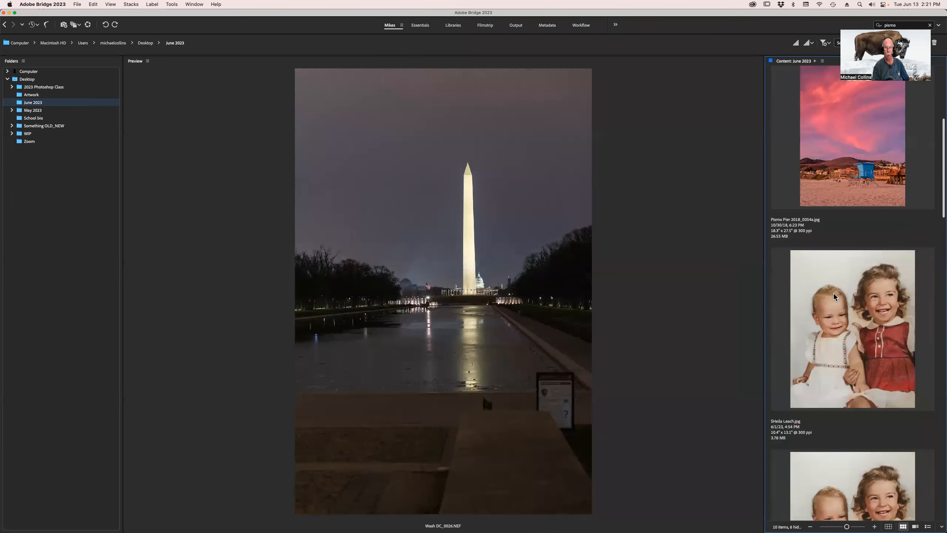
pyautogui.scroll(6, 835, 295)
pyautogui.scroll(2, 835, 295)
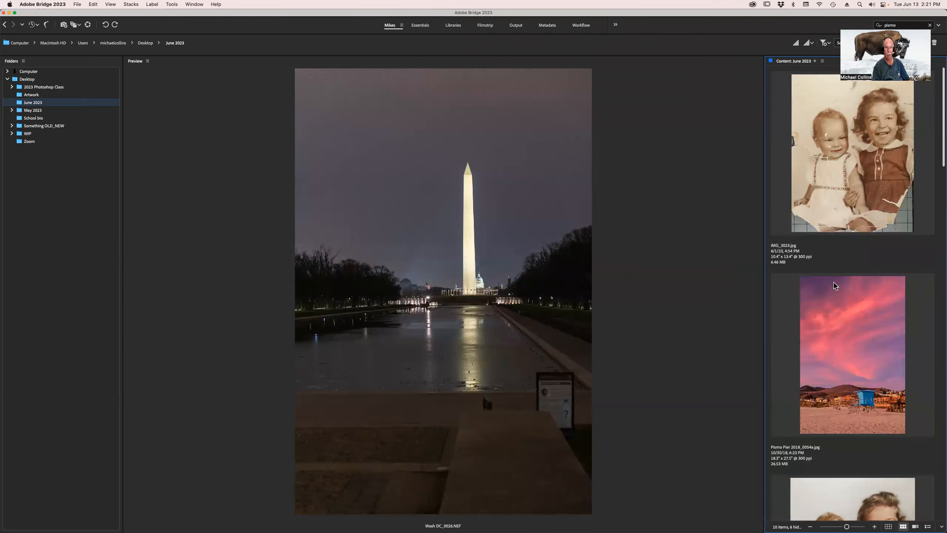
pyautogui.rightClick(836, 187)
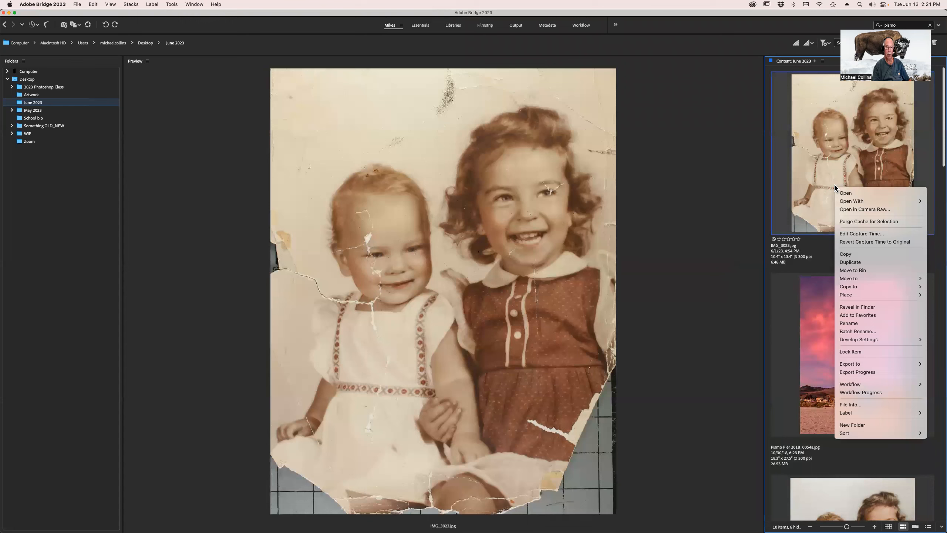
pyautogui.moveTo(854, 202)
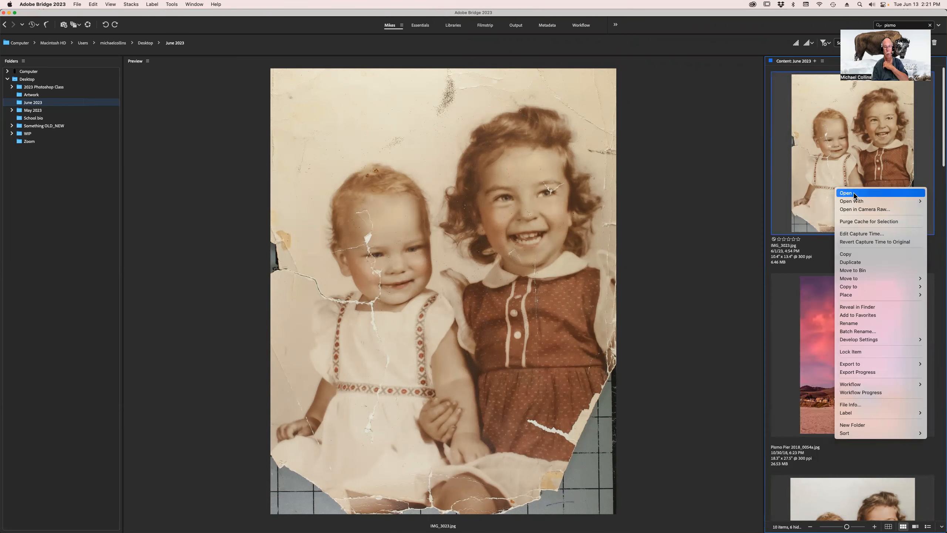
pyautogui.click(698, 7)
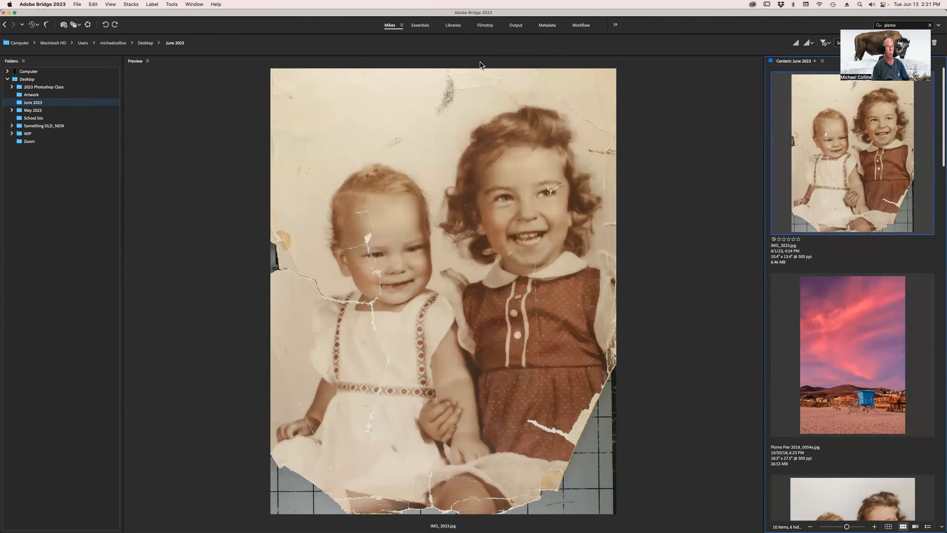
# Check the application assigned to JPEG files in the File Type Associations preferences and close the preferences.
pyautogui.press('super+k')
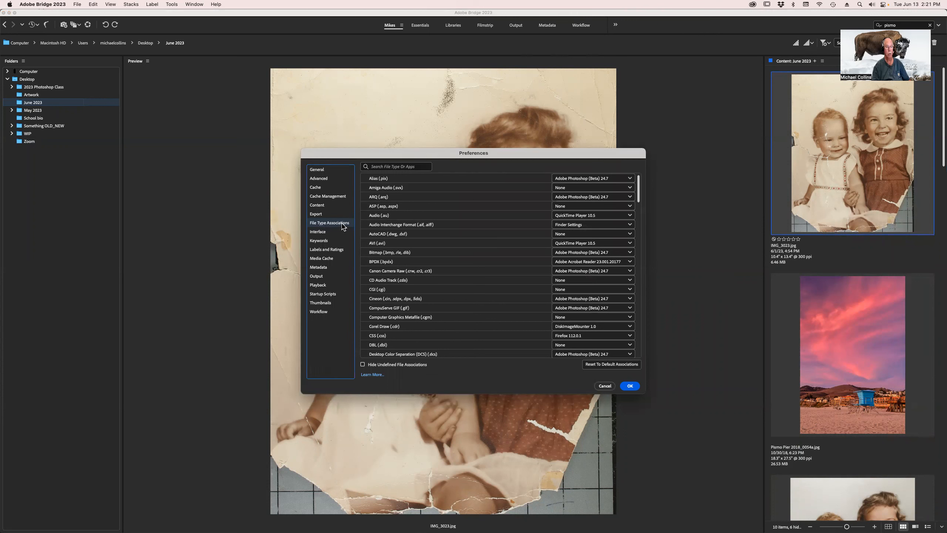
pyautogui.scroll(-3, 480, 276)
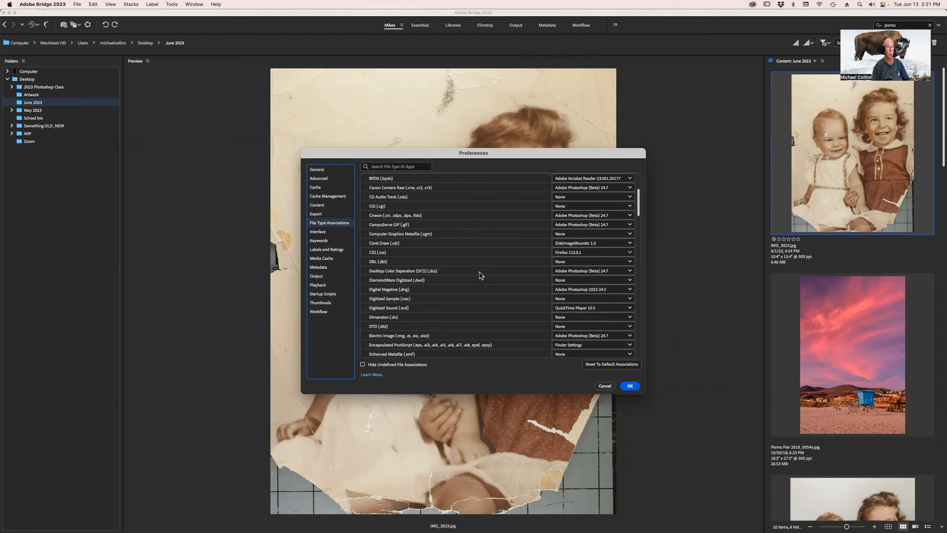
pyautogui.scroll(-8, 469, 279)
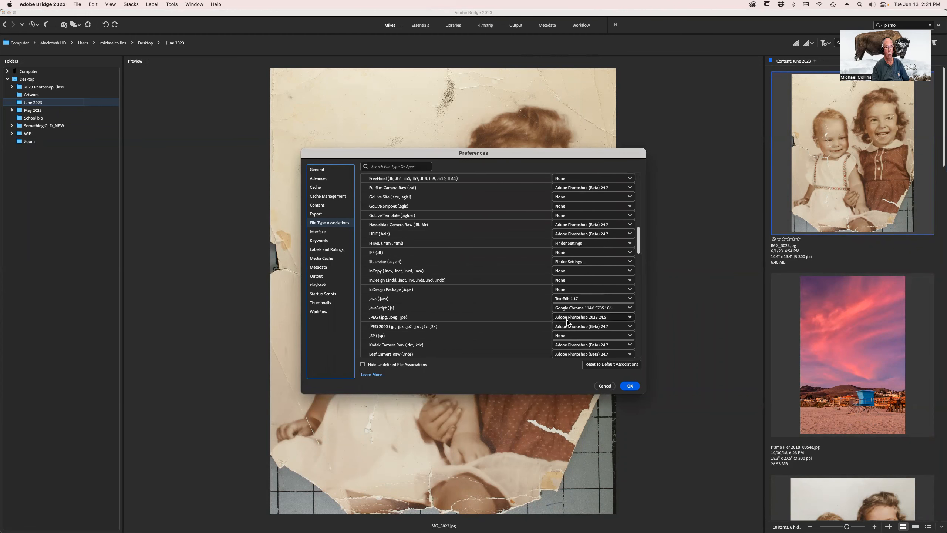
pyautogui.click(599, 318)
pyautogui.click(605, 320)
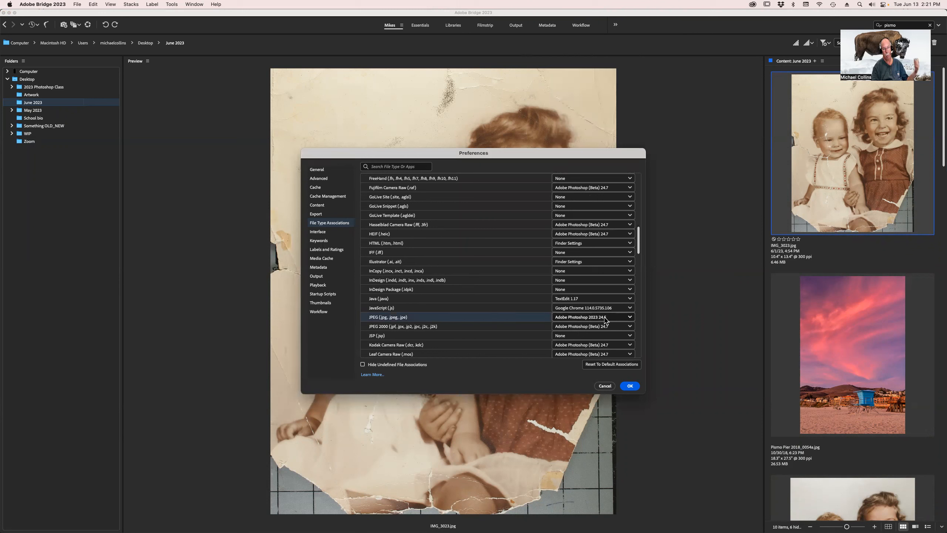
pyautogui.click(631, 386)
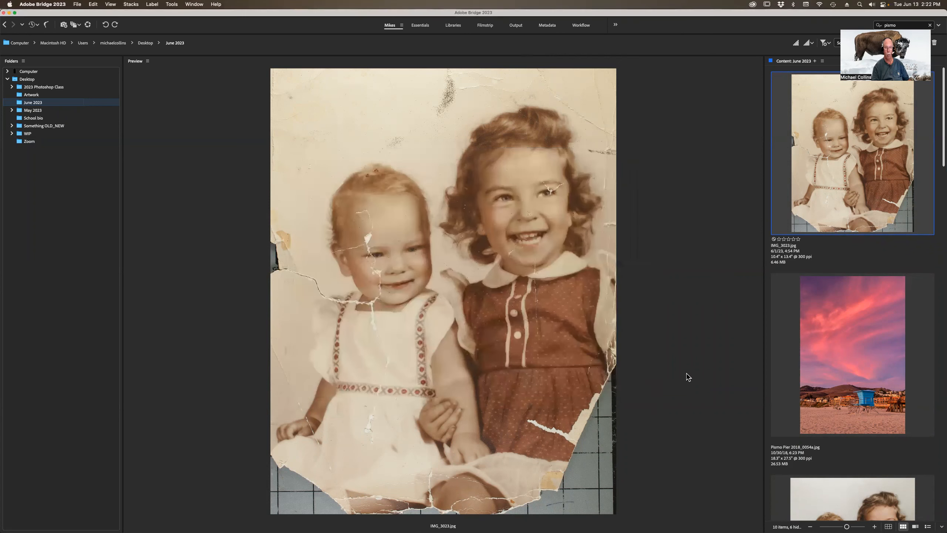
# Open IMG_3023.jpg in Photoshop and fit it to the screen.
pyautogui.doubleClick(829, 163)
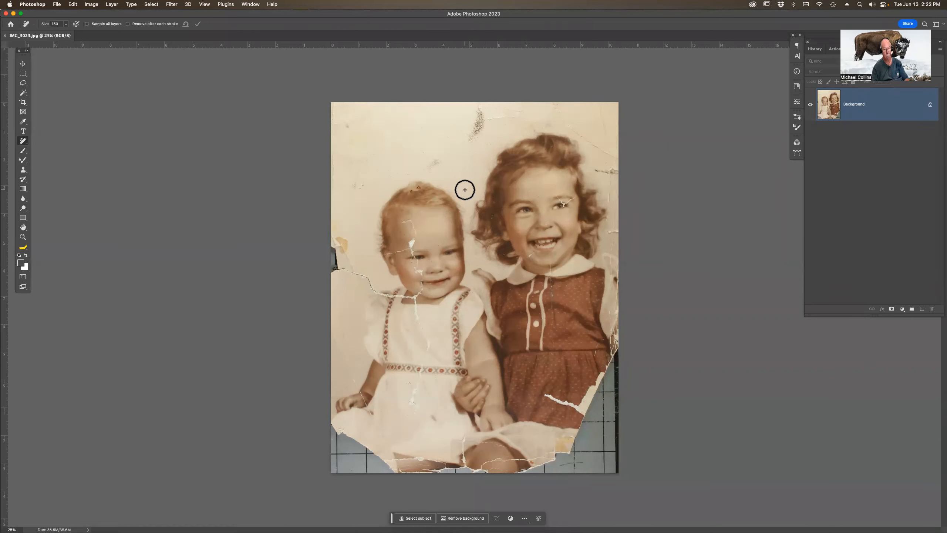
pyautogui.press('super+0')
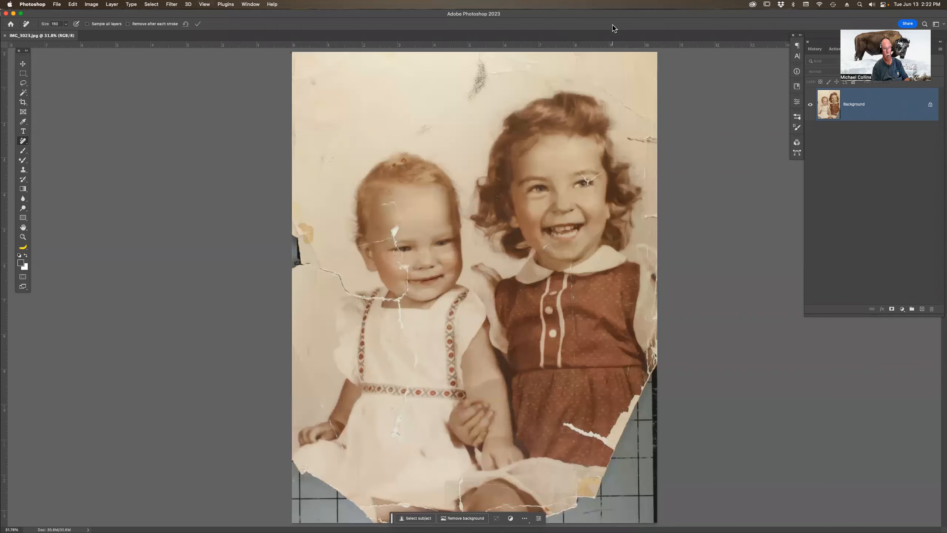
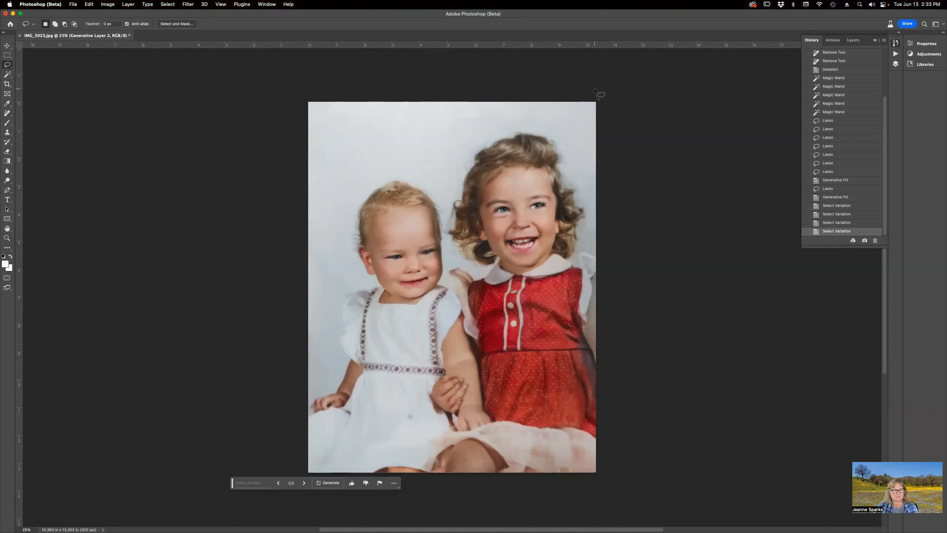
# Duplicate the restored IMG_3023.jpg and tile the original and the copy vertically side by side.
pyautogui.click(107, 5)
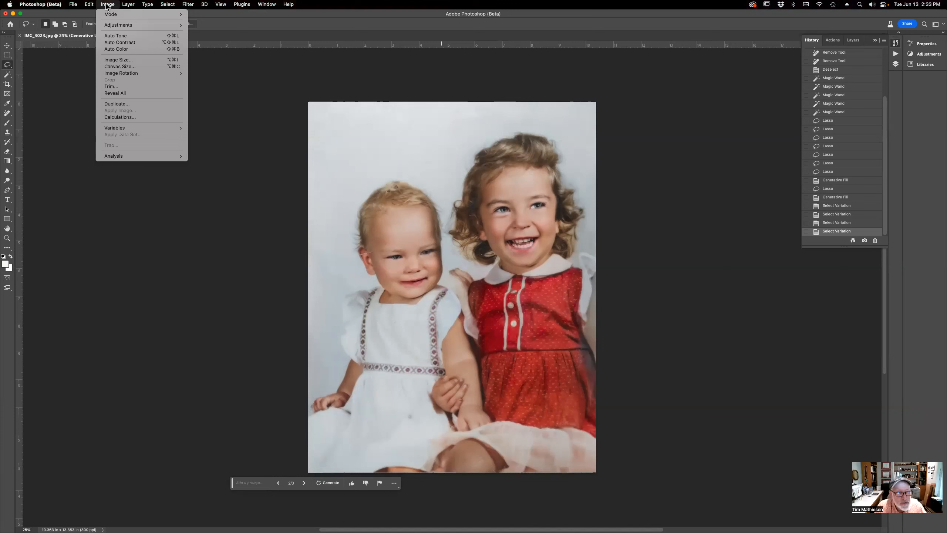
pyautogui.click(127, 104)
pyautogui.click(533, 264)
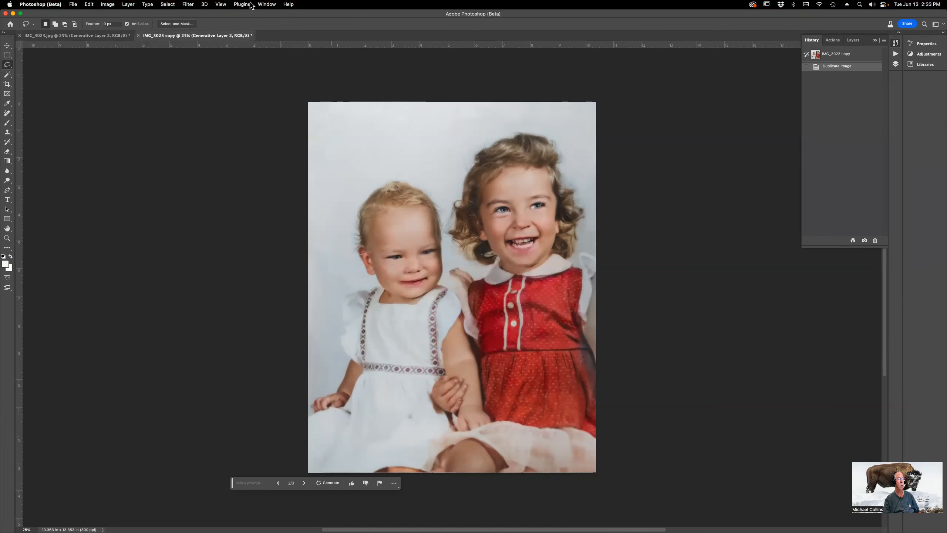
pyautogui.click(267, 5)
pyautogui.moveTo(269, 15)
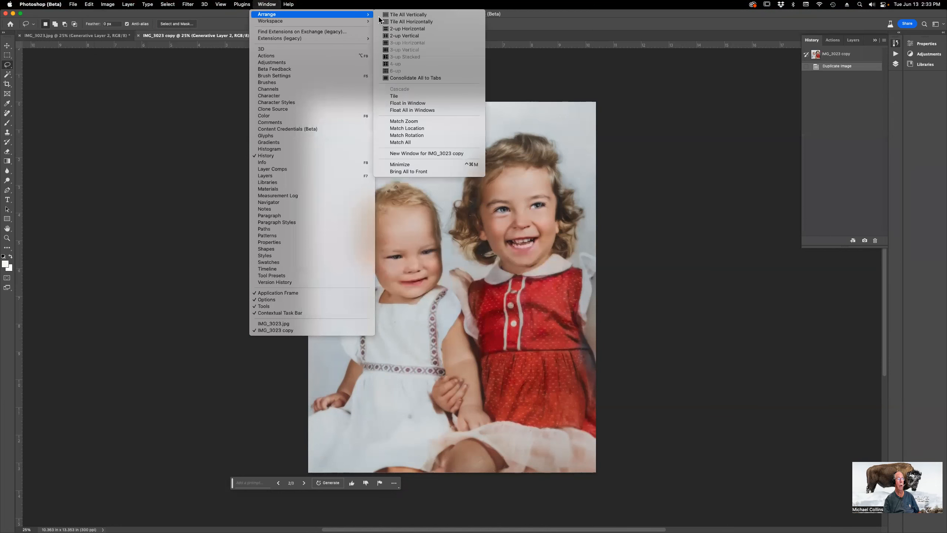
pyautogui.click(413, 15)
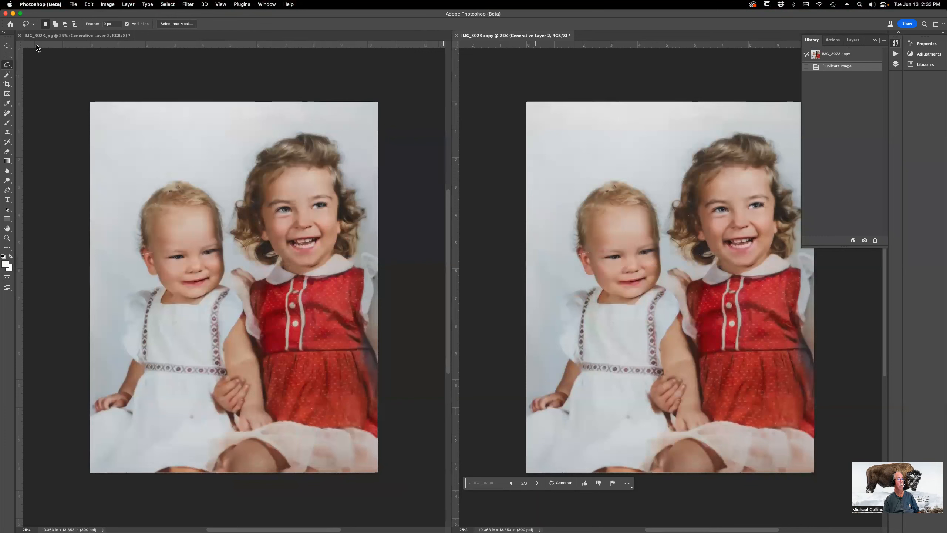
# Return the original IMG_3023.jpg to its Open history state and collapse the history list to compare before and after.
pyautogui.click(55, 36)
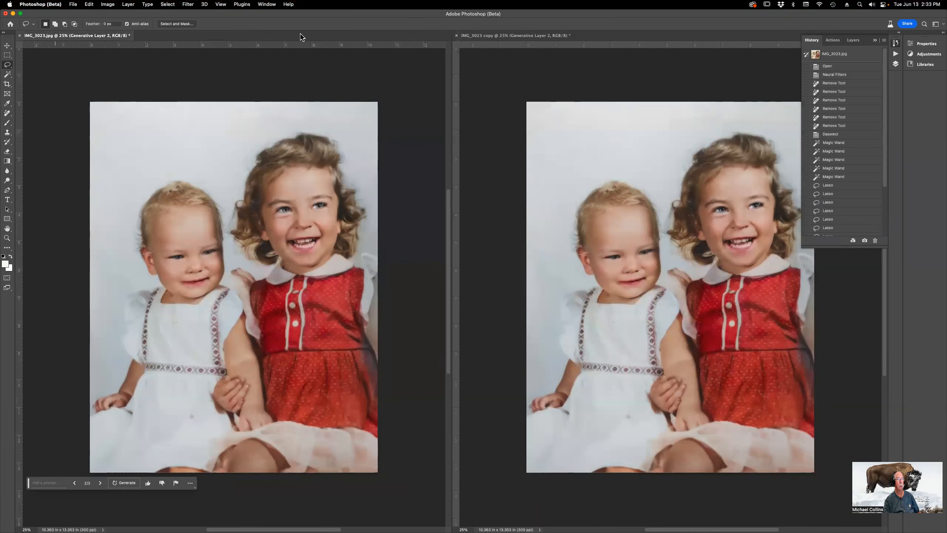
pyautogui.click(842, 68)
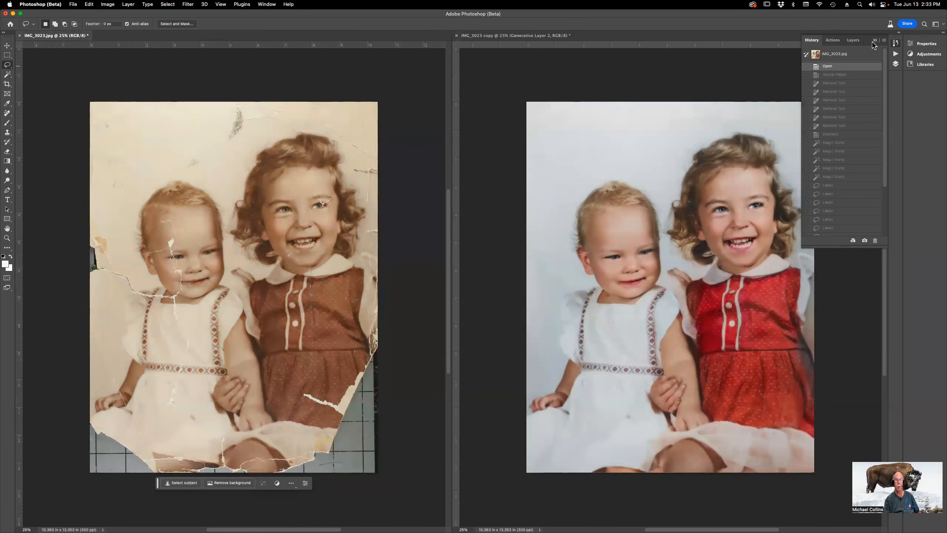
pyautogui.click(873, 42)
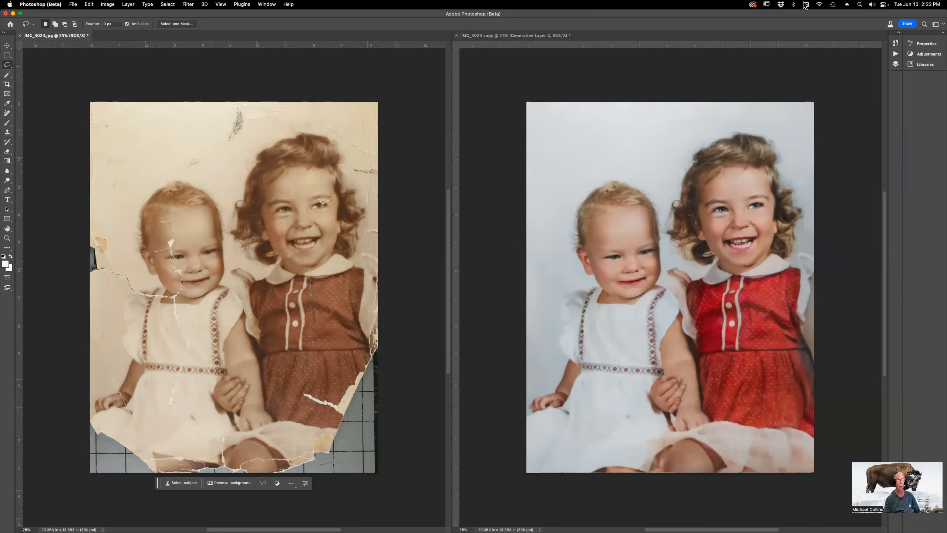
# Close the IMG_3023 copy and the original IMG_3023.jpg without saving the changes.
pyautogui.click(541, 39)
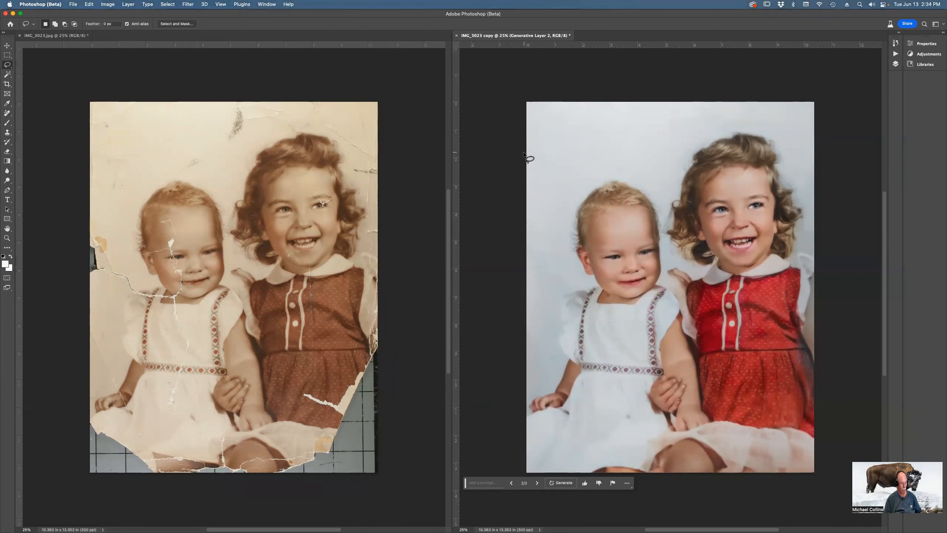
pyautogui.press('super+w')
pyautogui.press('super+d')
pyautogui.press('super+w')
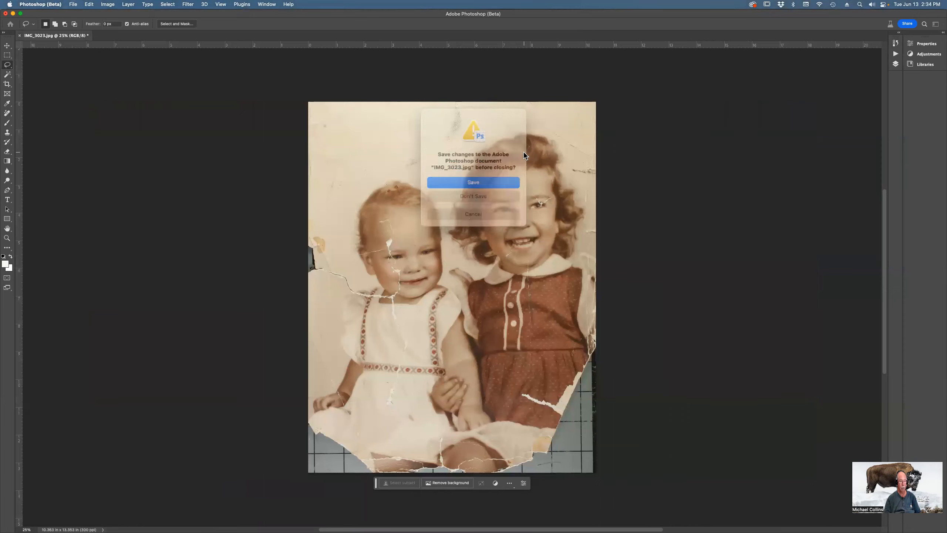
pyautogui.press('super+d')
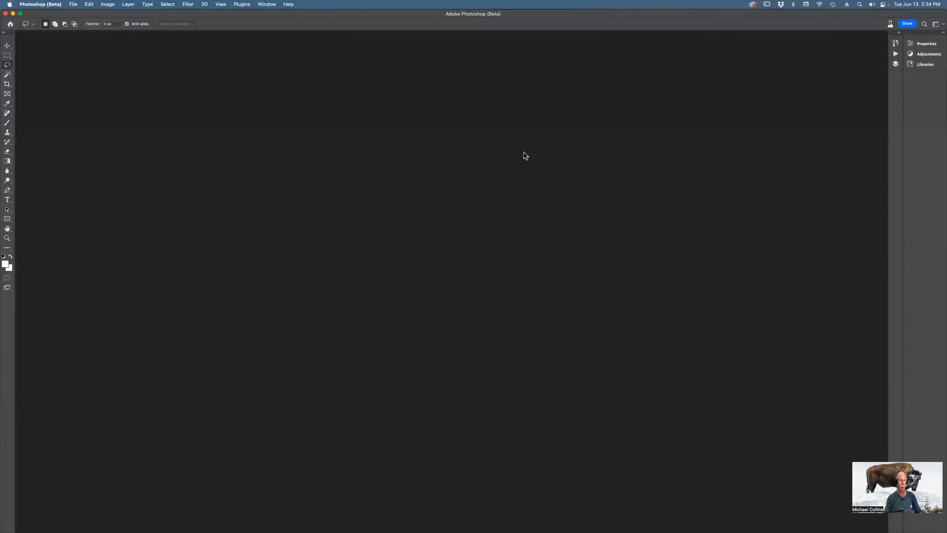
# Switch to Bridge, browse the photos in the June 2023 folder, and dismiss the Adobe Lightroom Classic verification dialog.
pyautogui.press('super+Tab')
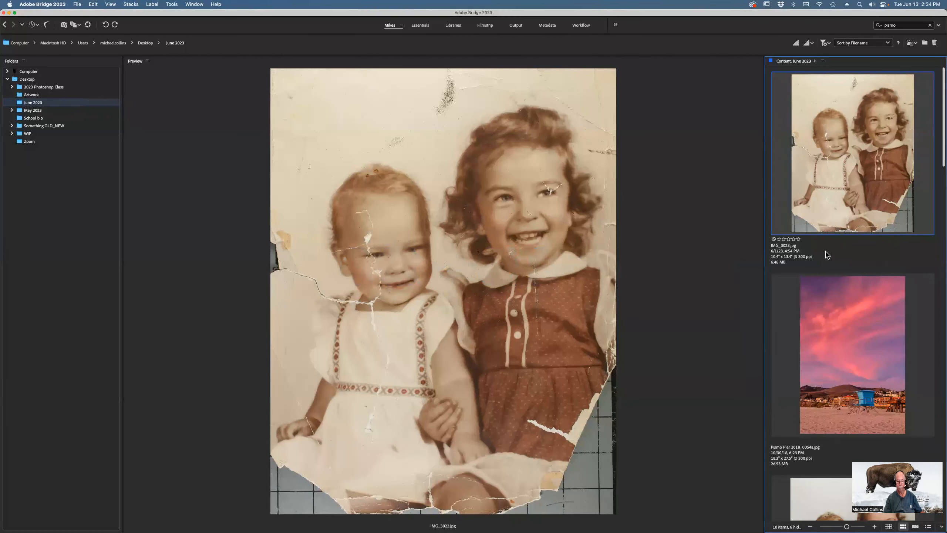
pyautogui.scroll(-3, 826, 255)
pyautogui.scroll(-10, 827, 255)
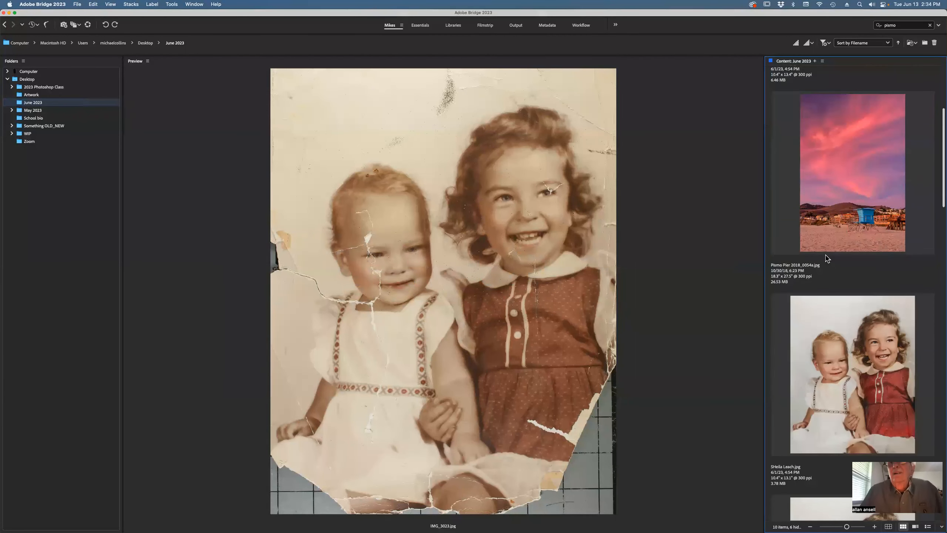
pyautogui.scroll(-10, 827, 258)
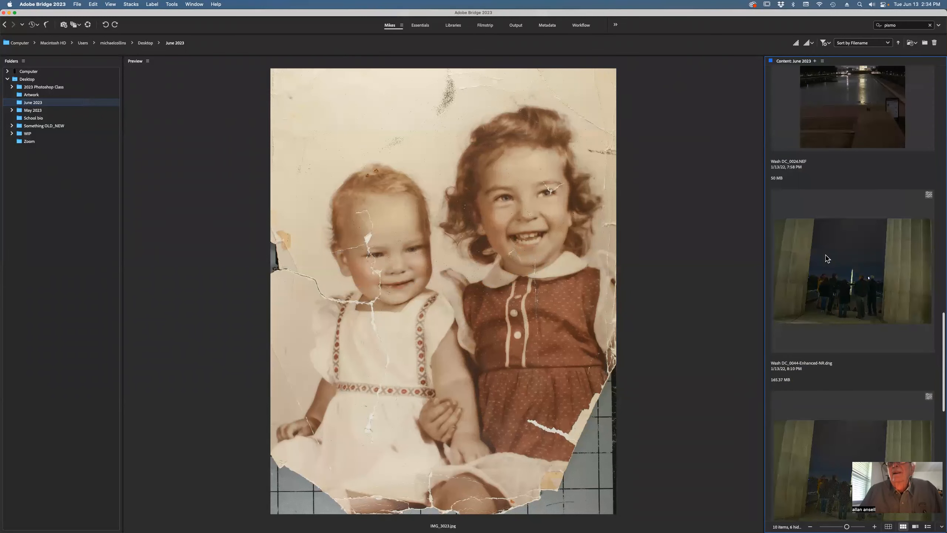
pyautogui.scroll(-3, 826, 258)
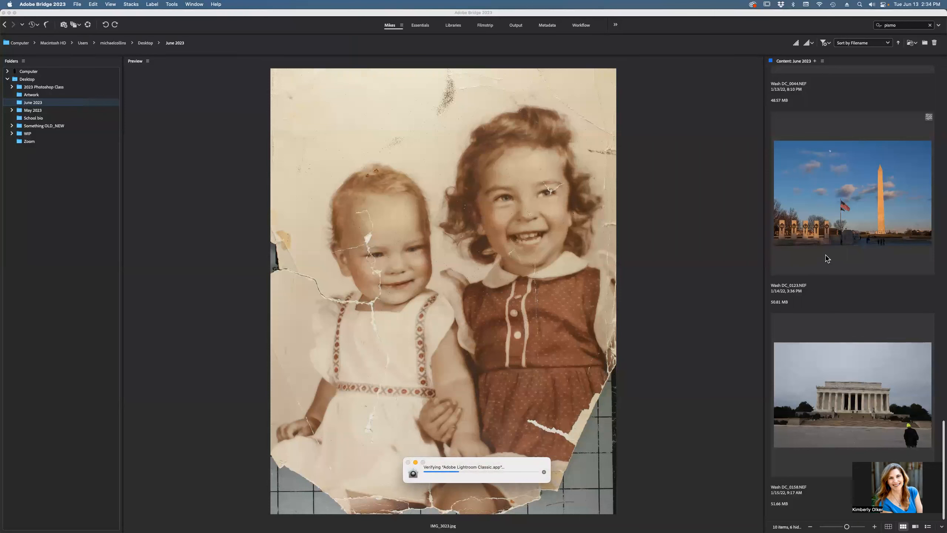
pyautogui.click(544, 473)
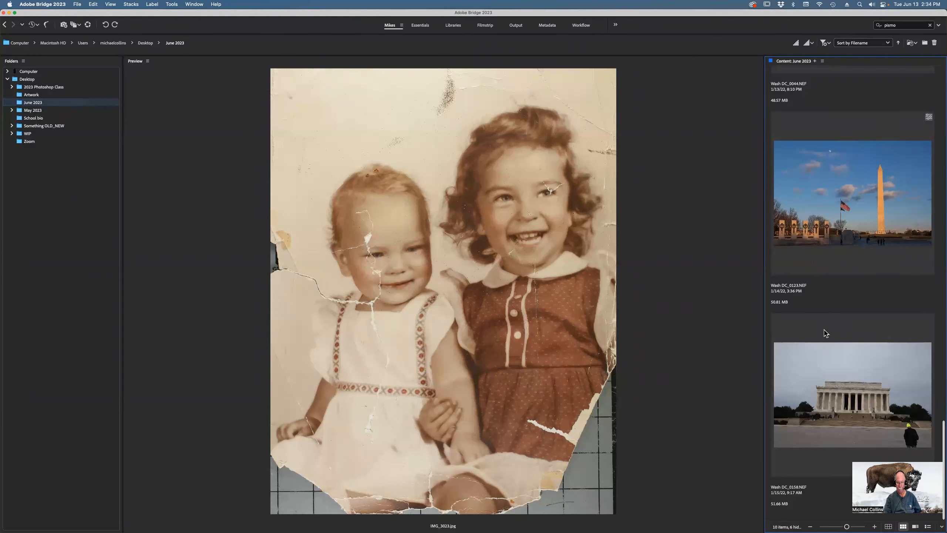
pyautogui.scroll(10, 826, 334)
pyautogui.scroll(10, 826, 334)
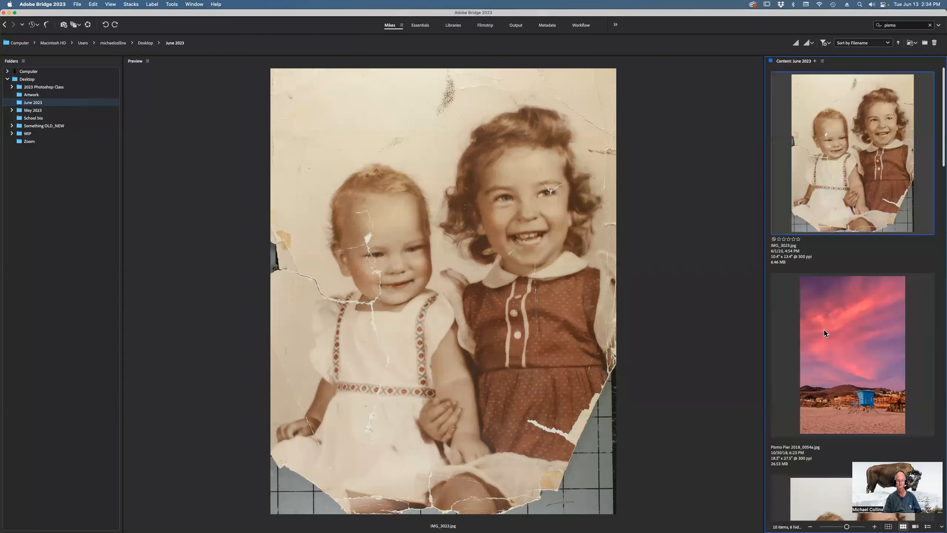
pyautogui.scroll(-15, 824, 333)
pyautogui.scroll(-3, 824, 333)
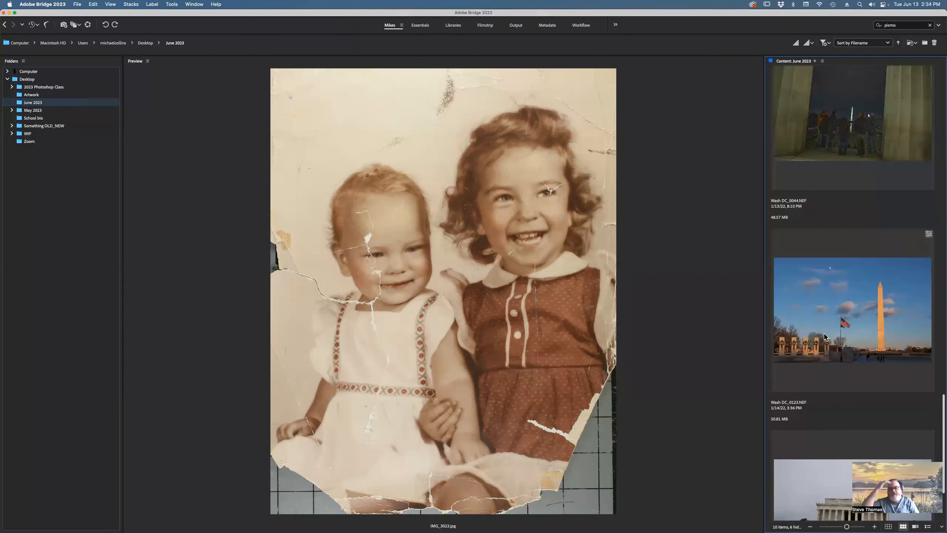
pyautogui.scroll(-4, 823, 314)
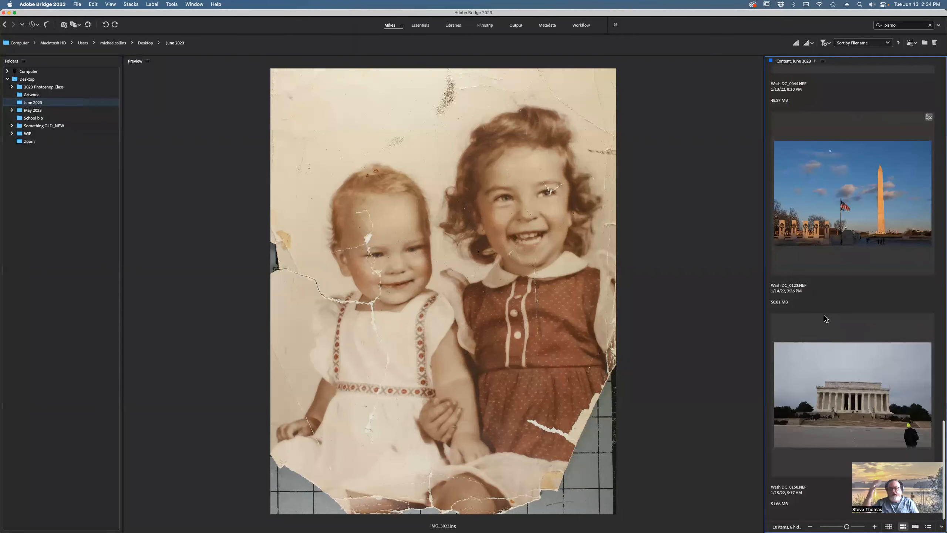
# Preview Wash DC_0158.NEF, open it in Camera Raw to view it, and finish without making adjustments.
pyautogui.click(831, 370)
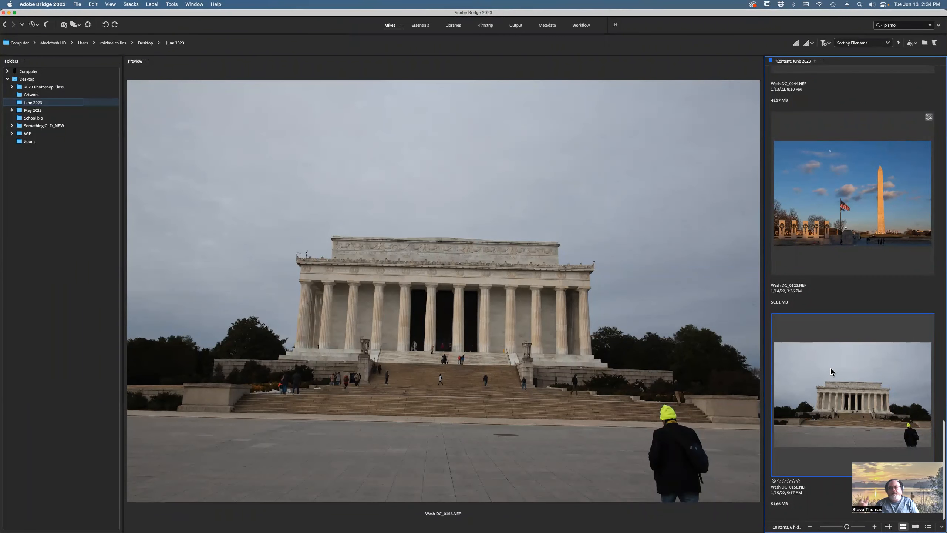
pyautogui.doubleClick(831, 368)
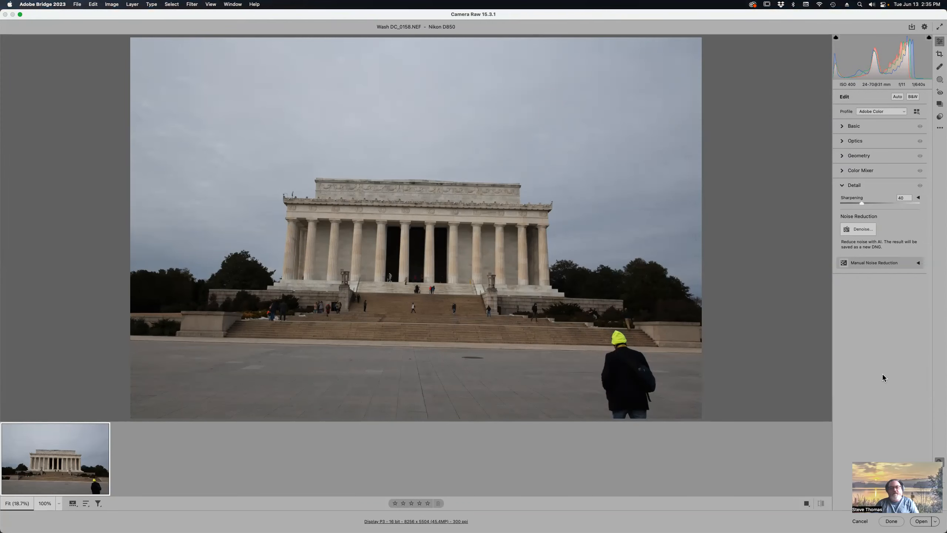
pyautogui.click(891, 521)
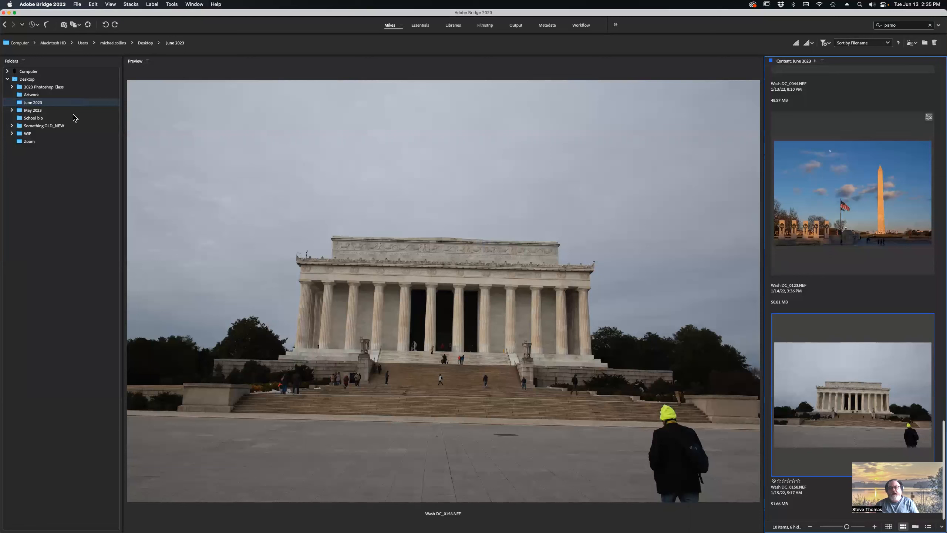
# Open the Something OLD_NEW folder and look through its subfolders for a suitable example image.
pyautogui.click(43, 126)
pyautogui.scroll(-10, 836, 259)
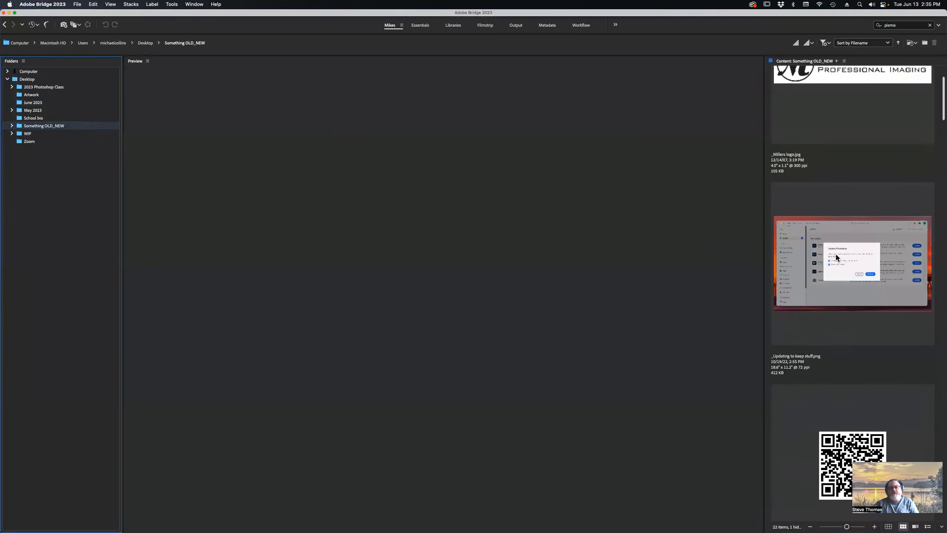
pyautogui.scroll(-3, 836, 261)
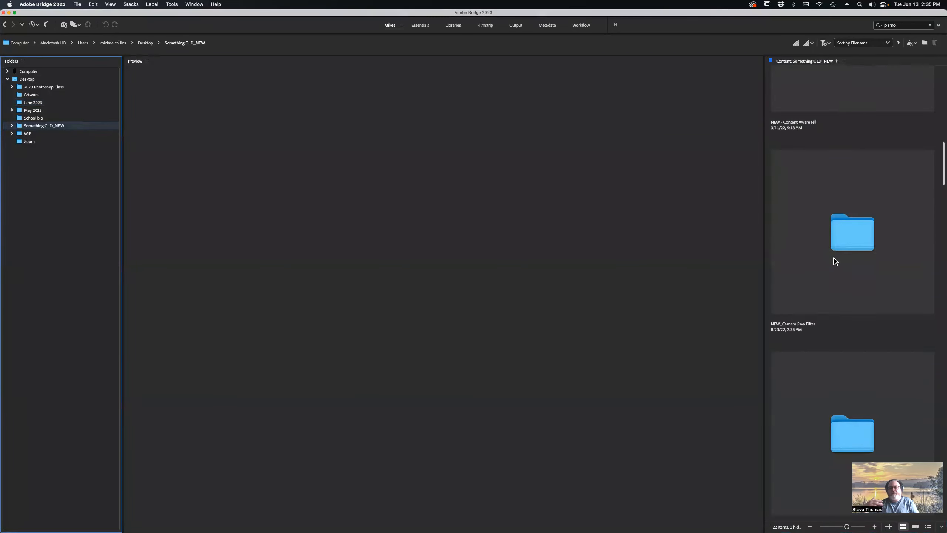
pyautogui.scroll(-3, 835, 261)
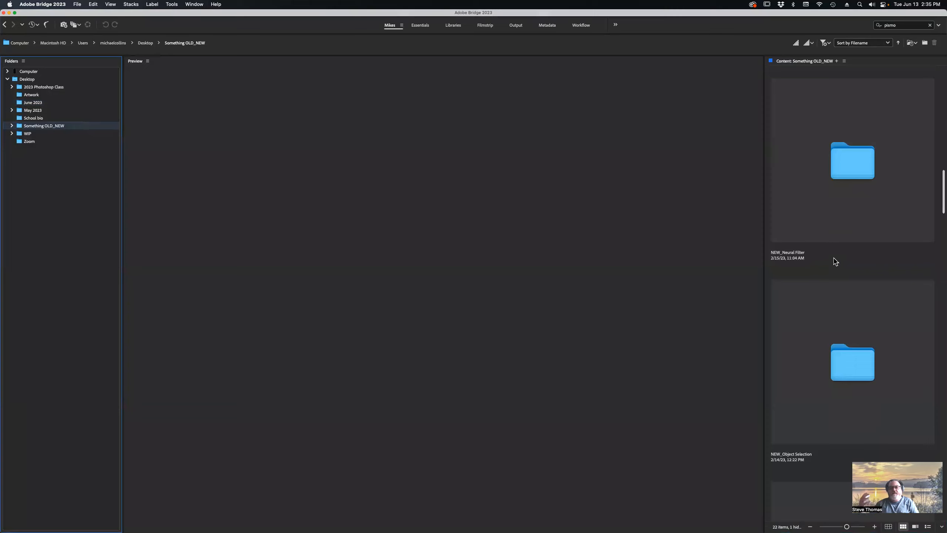
pyautogui.scroll(-4, 836, 261)
pyautogui.scroll(-5, 835, 261)
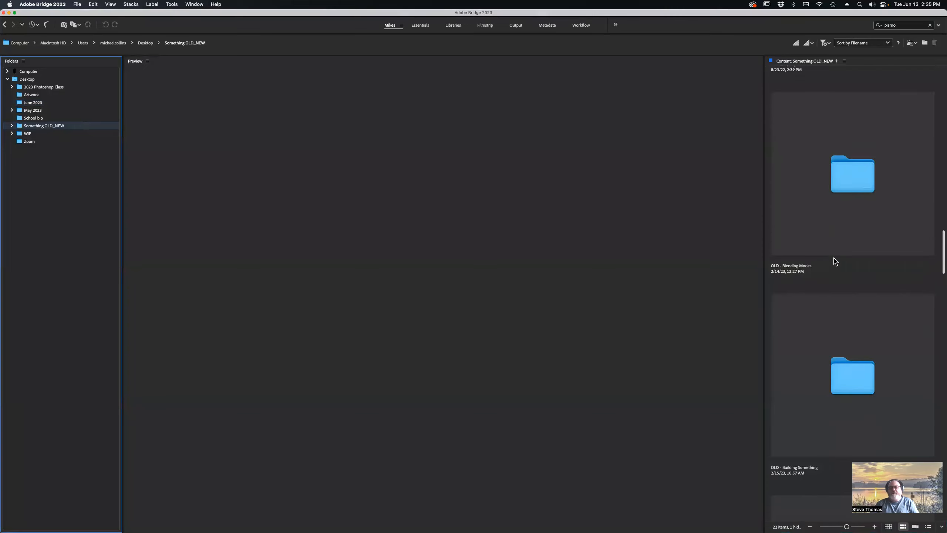
pyautogui.scroll(-3, 836, 261)
pyautogui.scroll(-1, 836, 261)
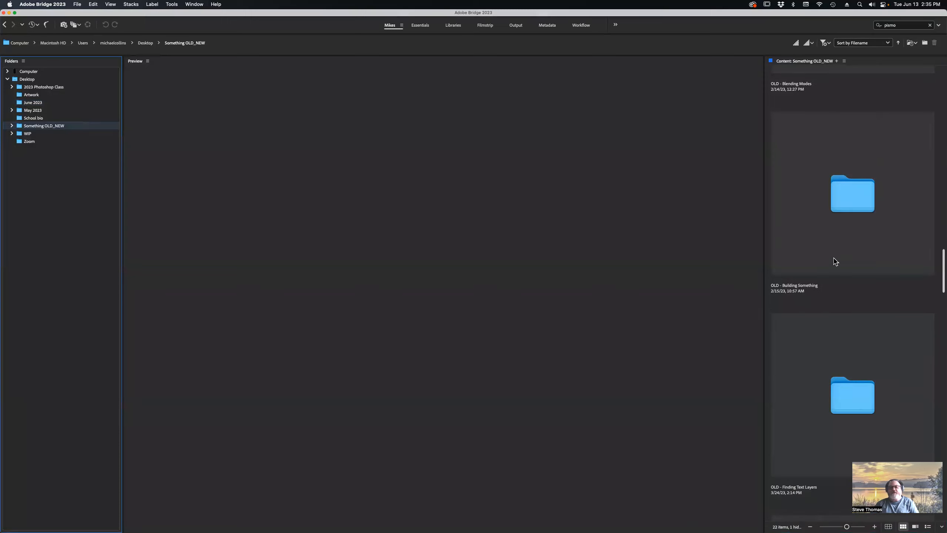
pyautogui.scroll(-3, 836, 258)
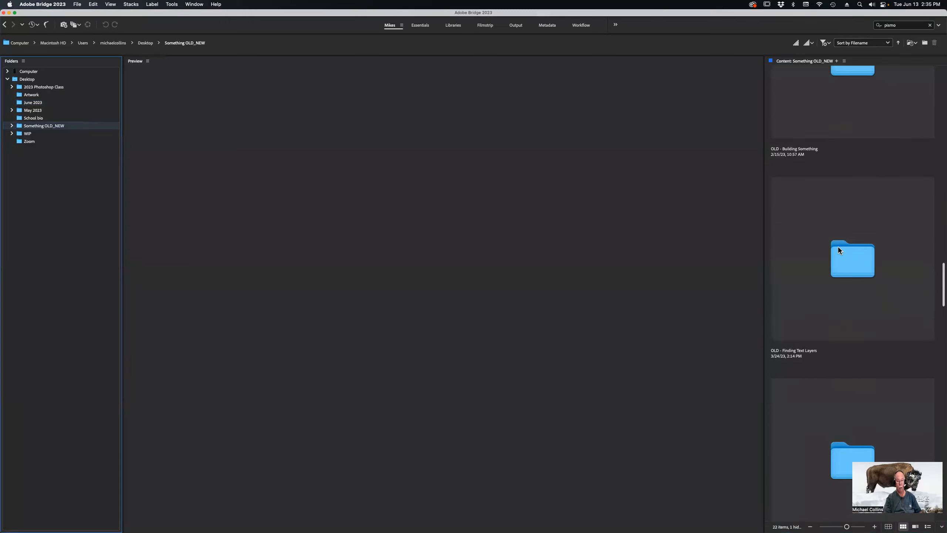
pyautogui.scroll(-2, 839, 250)
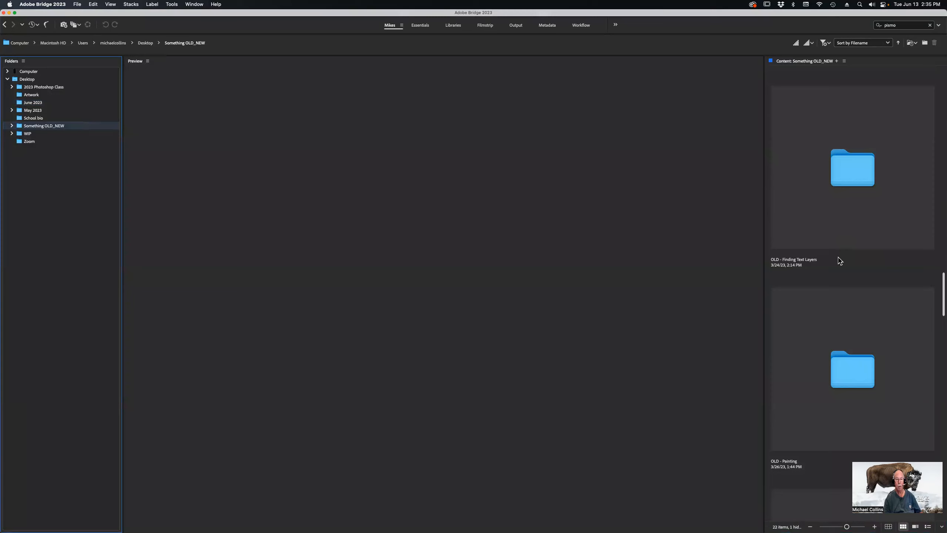
pyautogui.scroll(-7, 831, 335)
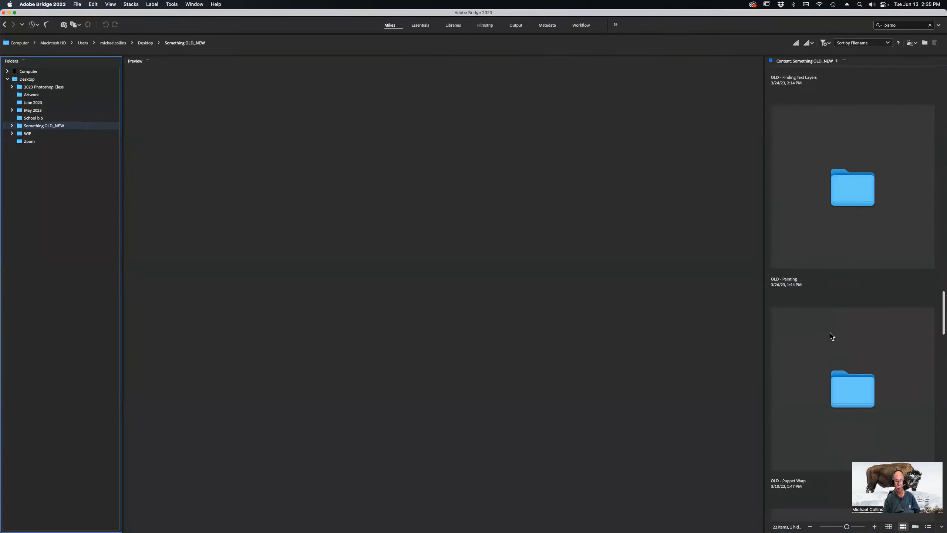
pyautogui.scroll(-8, 832, 336)
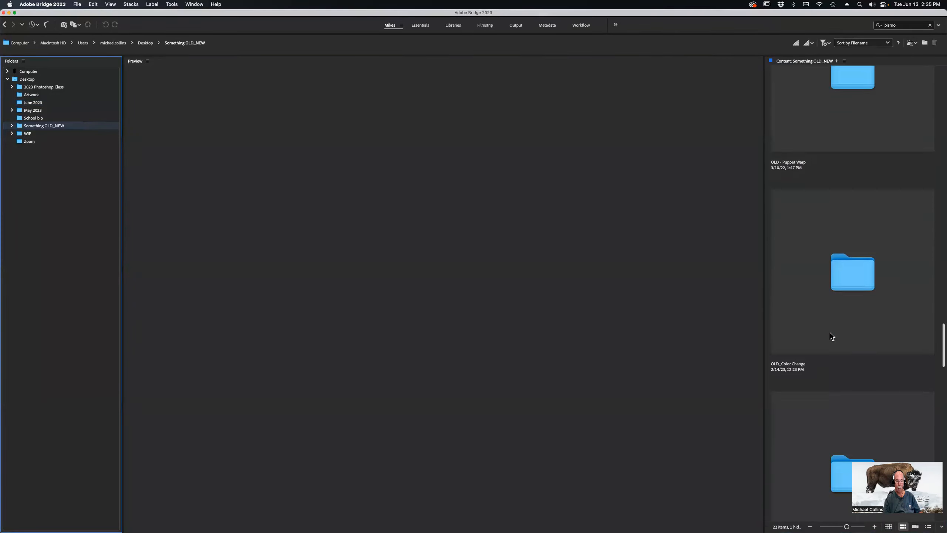
pyautogui.scroll(-3, 830, 336)
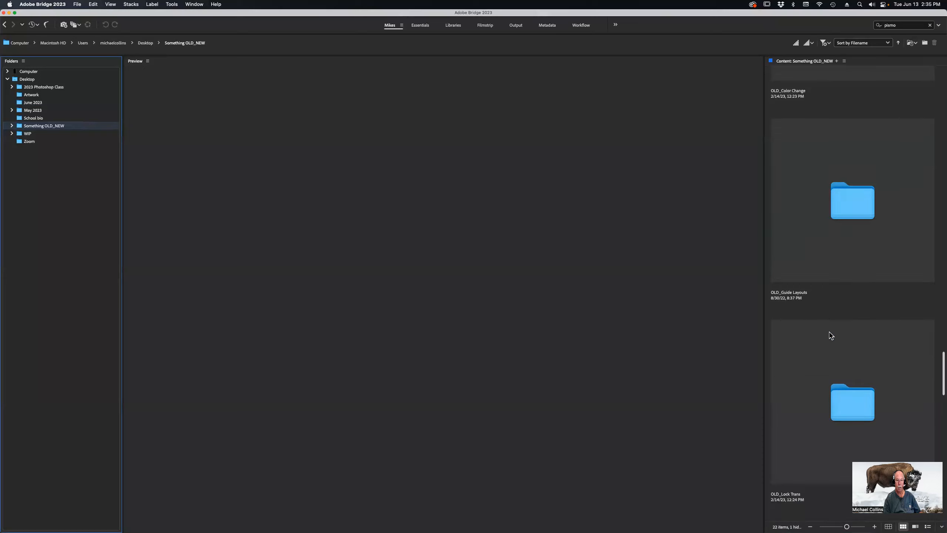
pyautogui.scroll(-3, 831, 335)
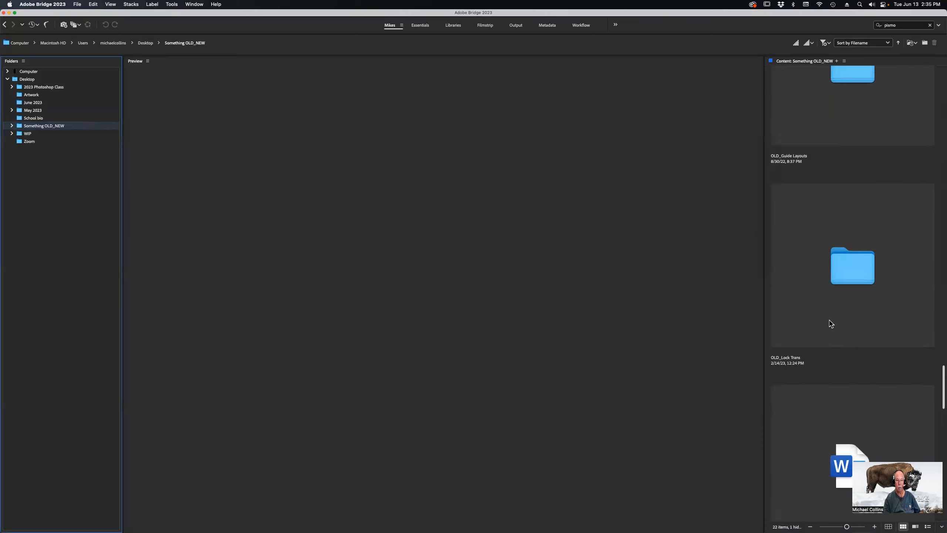
pyautogui.scroll(-8, 831, 322)
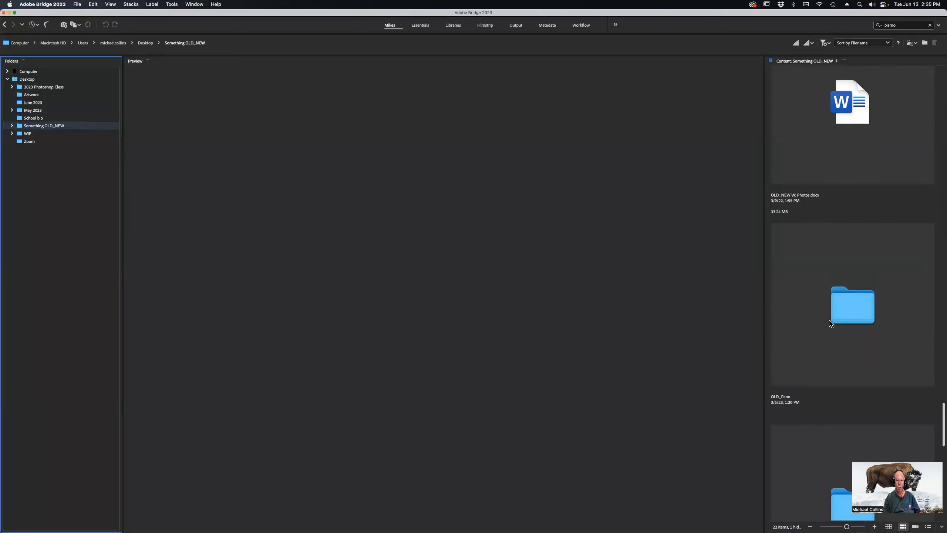
pyautogui.scroll(-5, 831, 323)
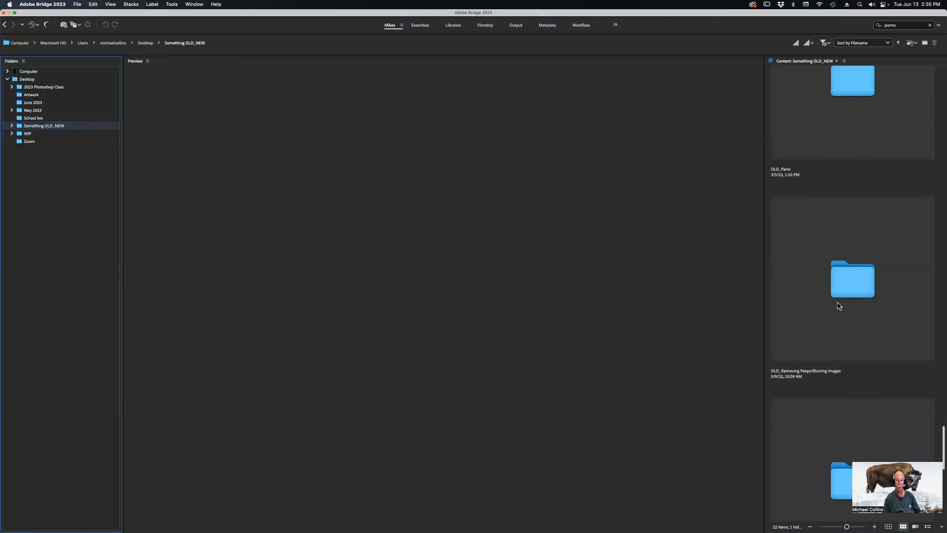
pyautogui.scroll(-2, 839, 307)
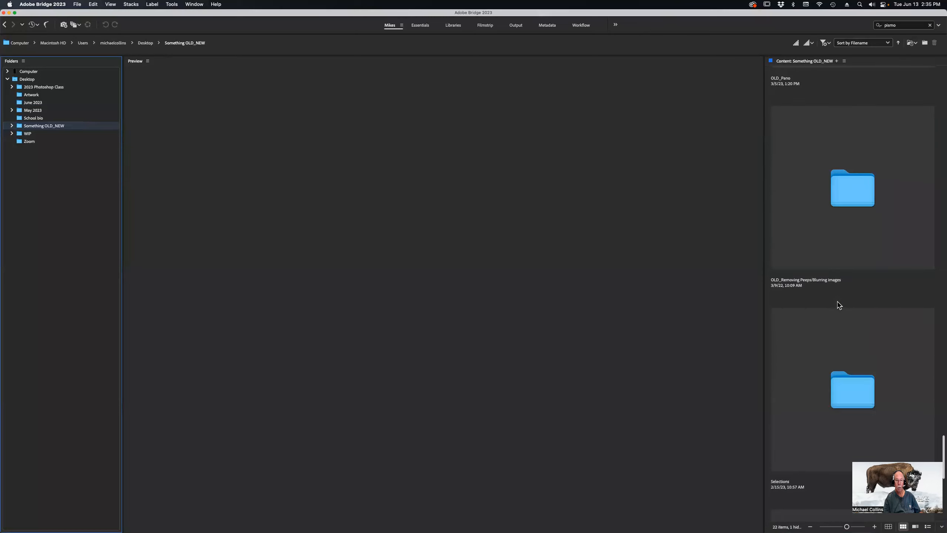
pyautogui.scroll(-5, 839, 304)
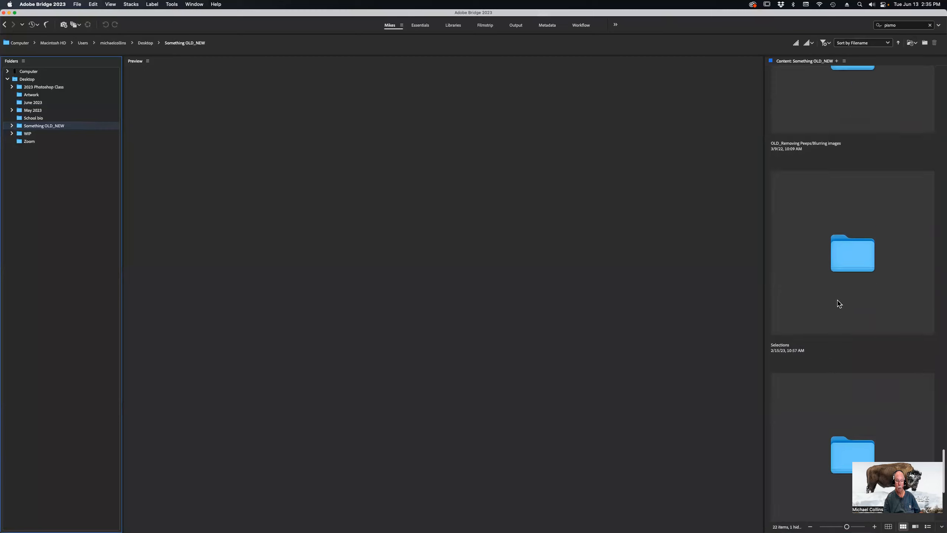
pyautogui.scroll(-4, 839, 303)
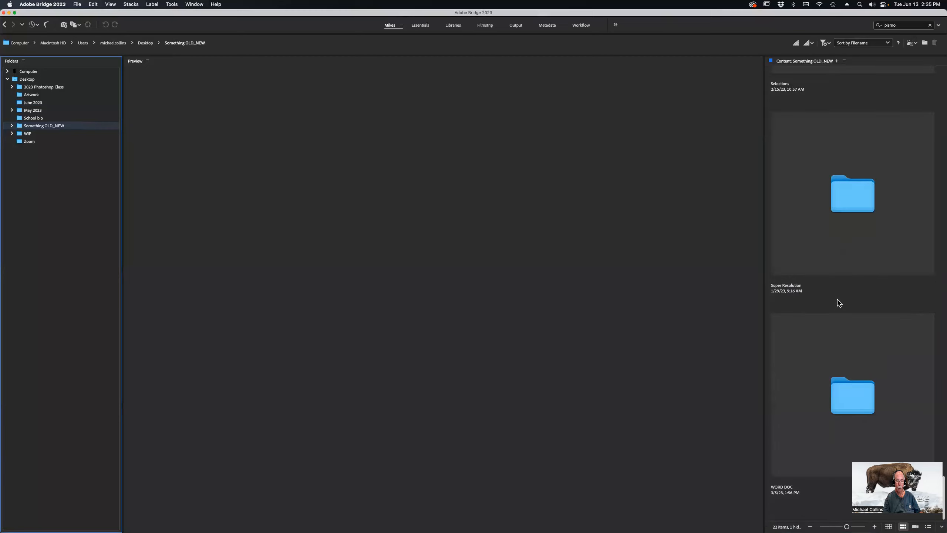
# Open SB_County_Fair2017_2847.jpg from the Selections subfolder of Something OLD_NEW in Photoshop.
pyautogui.scroll(7, 839, 303)
pyautogui.click(841, 306)
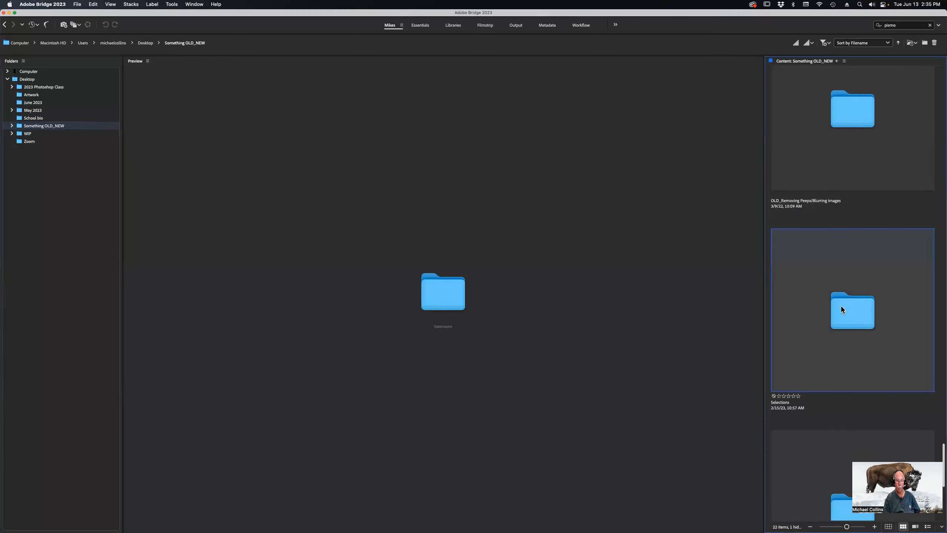
pyautogui.doubleClick(841, 306)
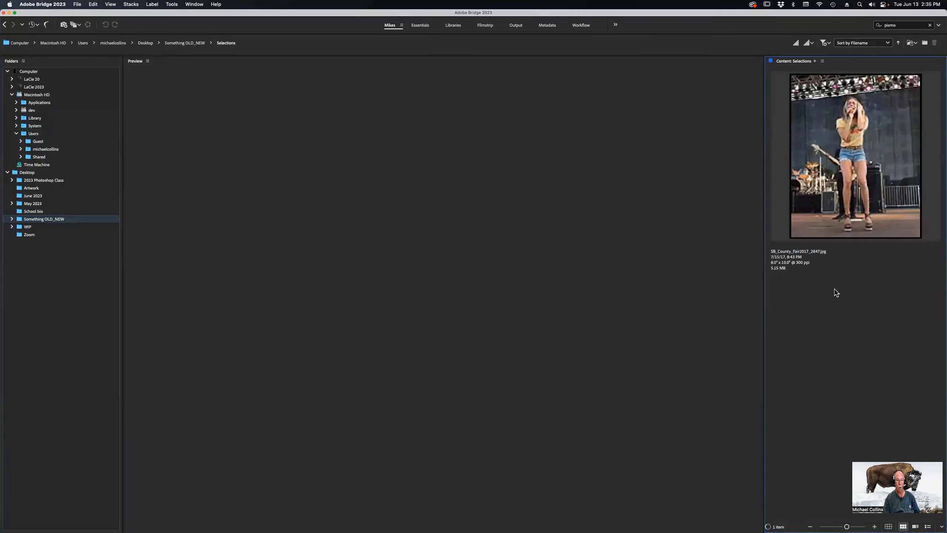
pyautogui.doubleClick(844, 165)
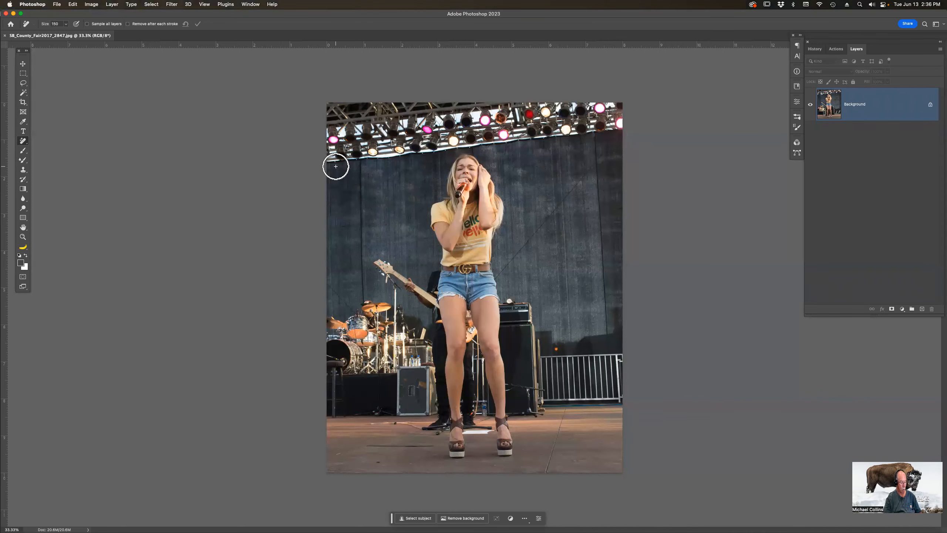
# Close SB_County_Fair2017_2847.jpg, switch to Bridge, and reopen the photo from there in Photoshop (Beta).
pyautogui.press('super+w')
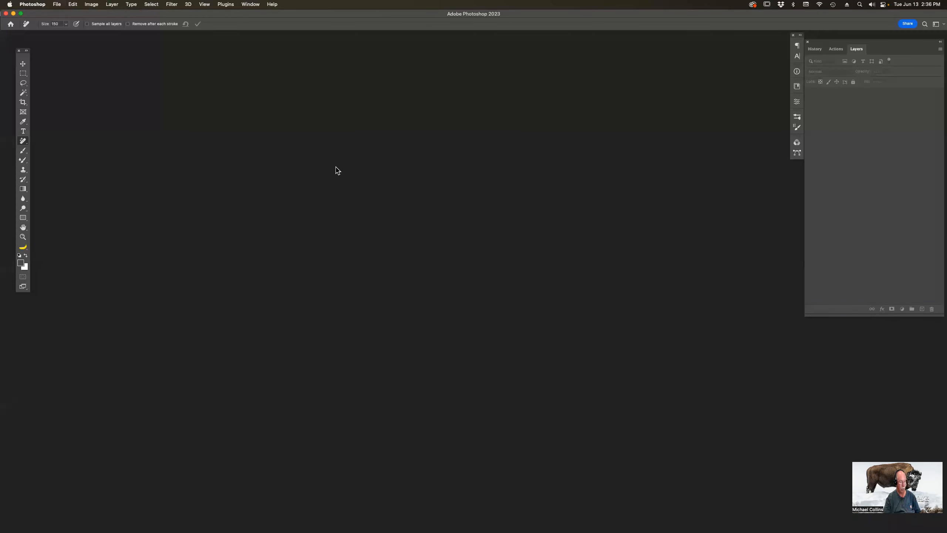
pyautogui.press('super+Tab')
pyautogui.rightClick(795, 174)
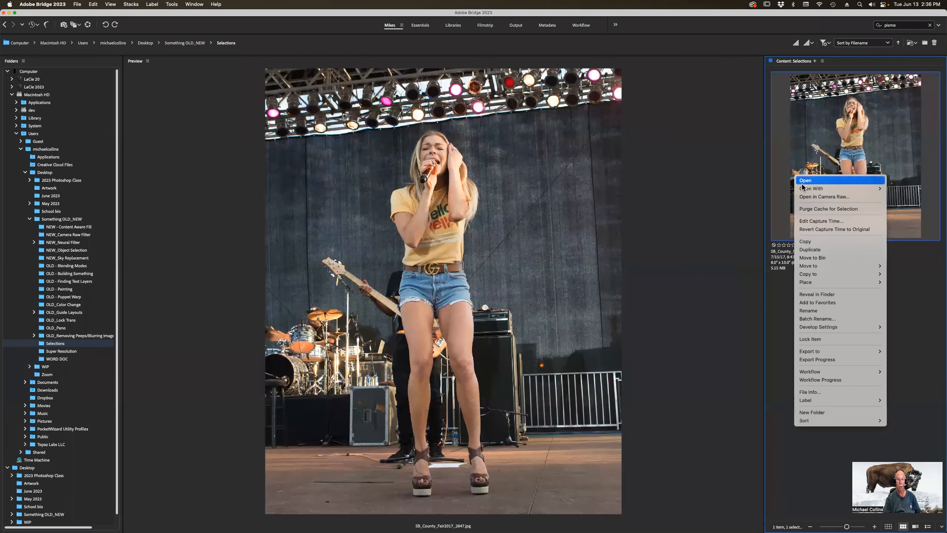
pyautogui.moveTo(805, 191)
pyautogui.click(769, 188)
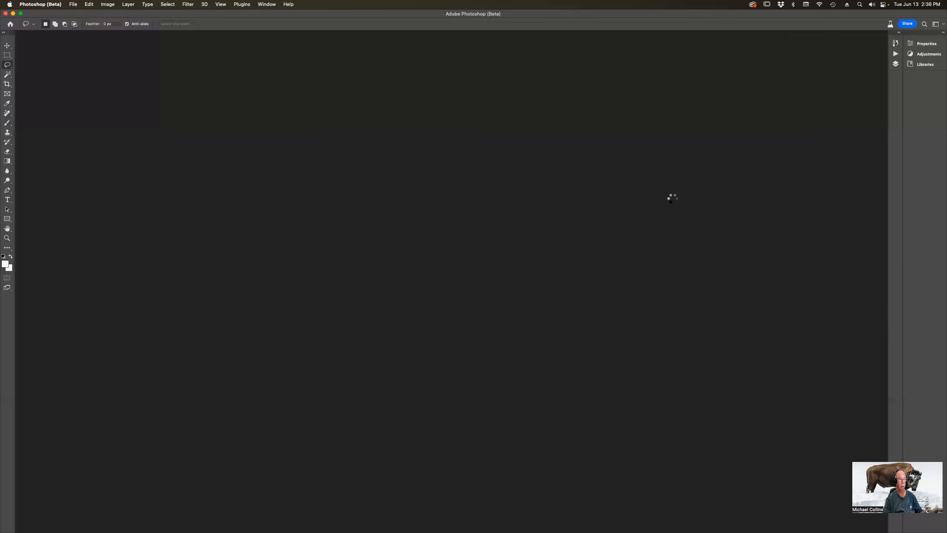
# Choose Cloud (Detailed results) processing for Select Subject and select the singer.
pyautogui.press('w')
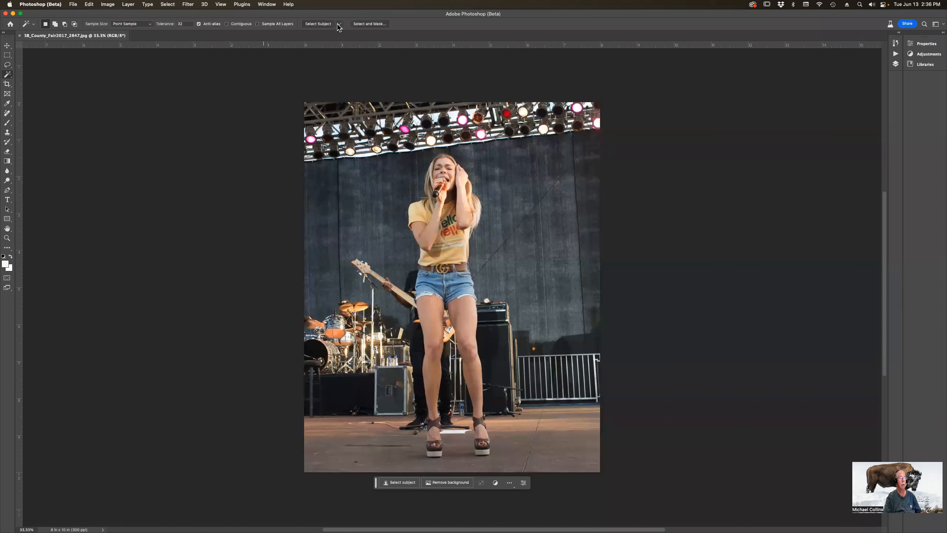
pyautogui.click(339, 25)
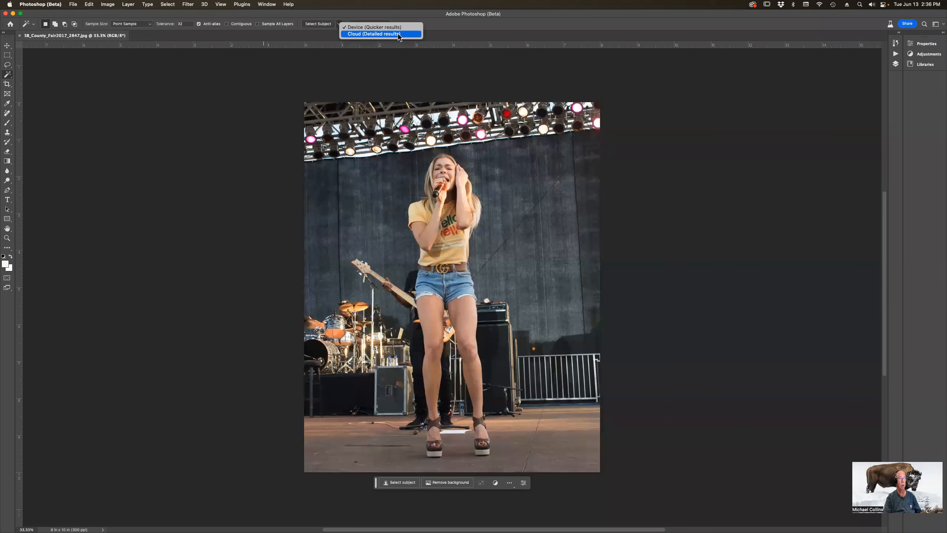
pyautogui.click(394, 35)
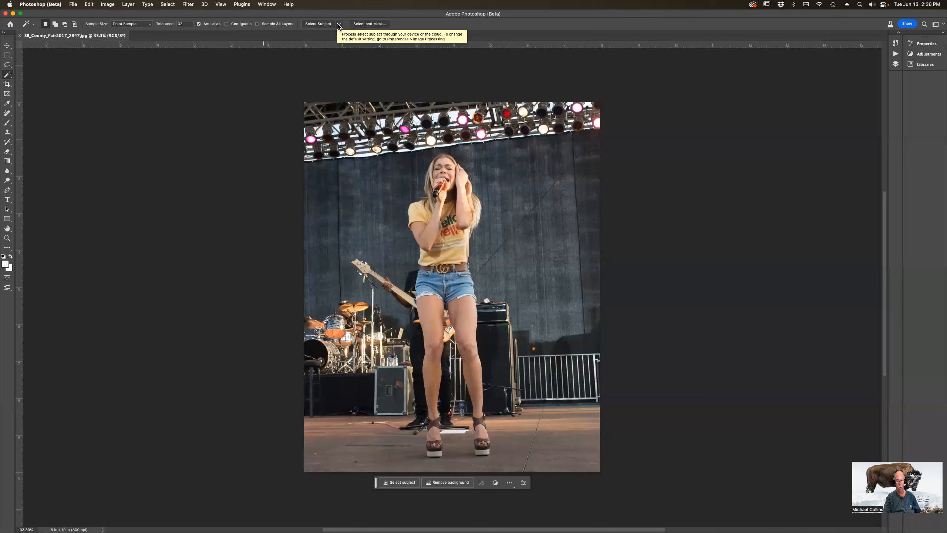
pyautogui.click(339, 24)
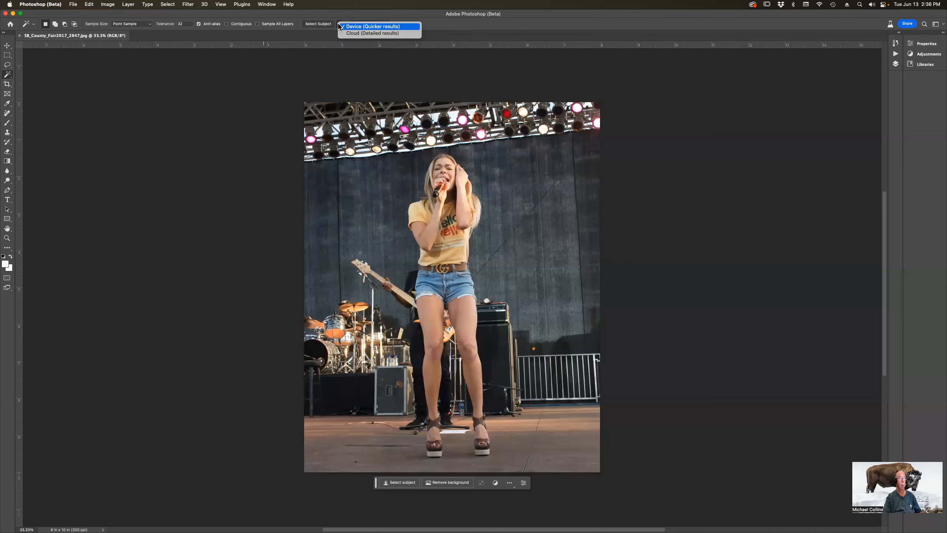
pyautogui.click(386, 33)
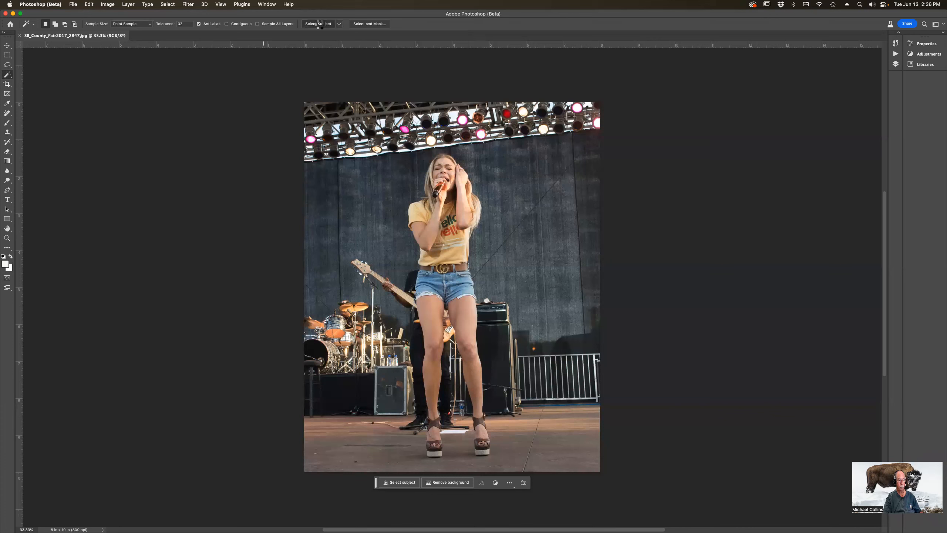
pyautogui.click(318, 24)
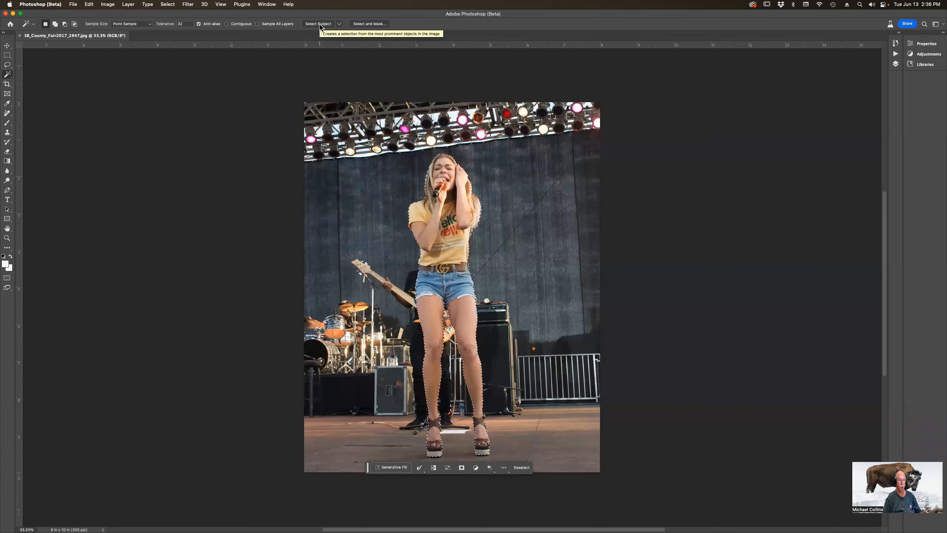
# Examine the selection edges up close around the singer's hair, arms, shirt and shorts.
pyautogui.press('z')
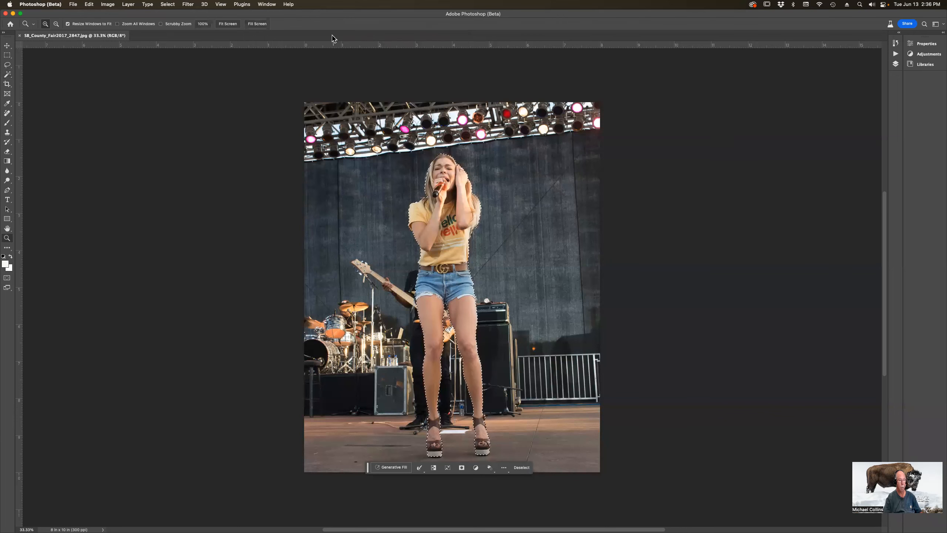
pyautogui.moveTo(395, 145); pyautogui.dragTo(500, 227)
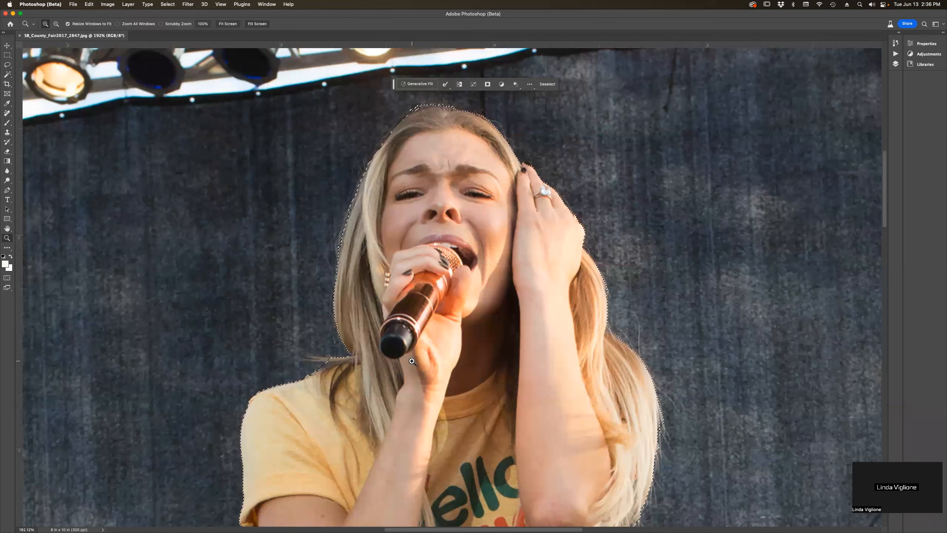
pyautogui.moveTo(545, 381); pyautogui.dragTo(507, 203)
pyautogui.moveTo(469, 304); pyautogui.dragTo(469, 163)
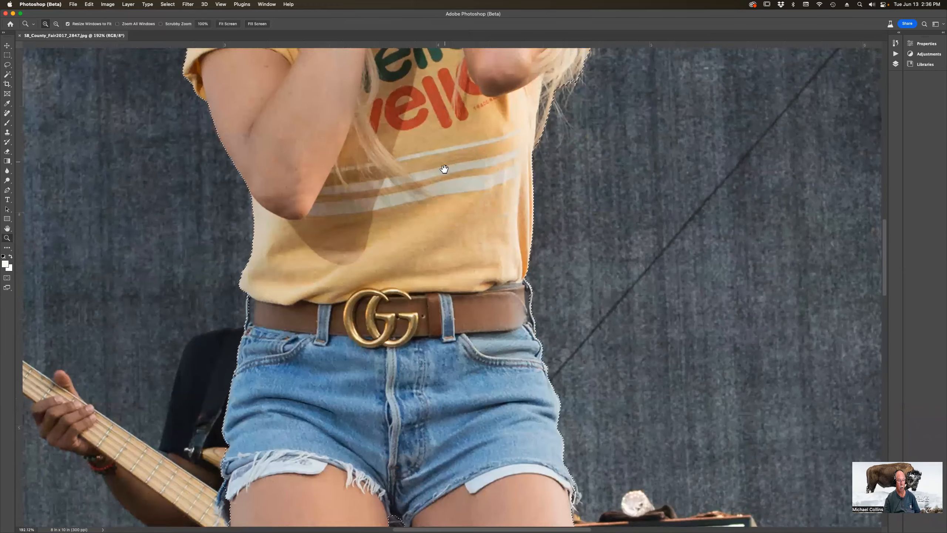
pyautogui.moveTo(444, 157); pyautogui.dragTo(482, 393)
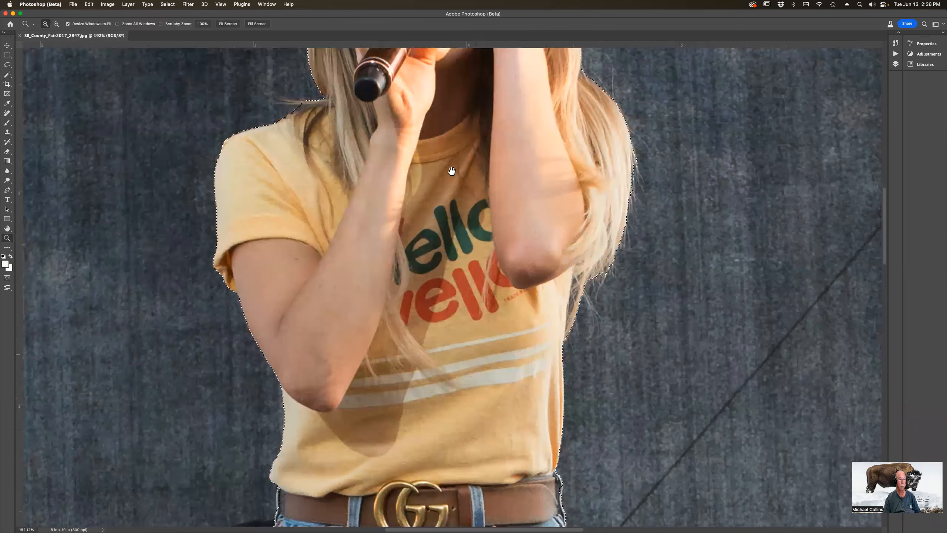
pyautogui.moveTo(452, 171); pyautogui.dragTo(451, 312)
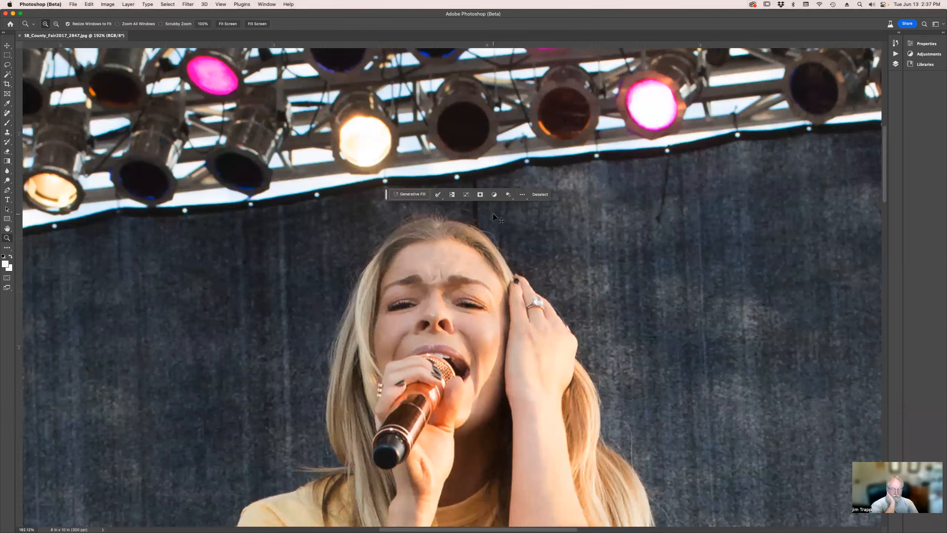
# Deselect the singer, restore the selection, and inspect its edge around the shirt and belt.
pyautogui.press('super+d')
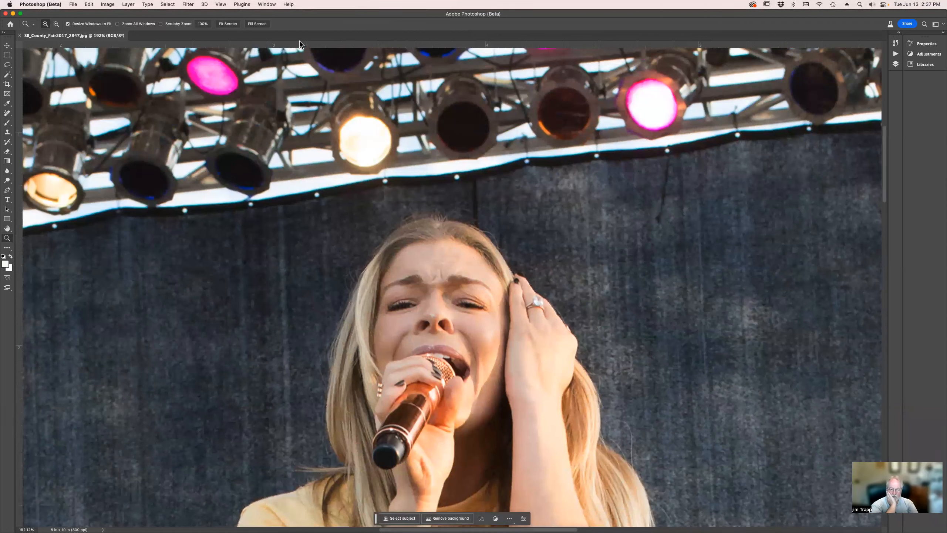
pyautogui.press('w')
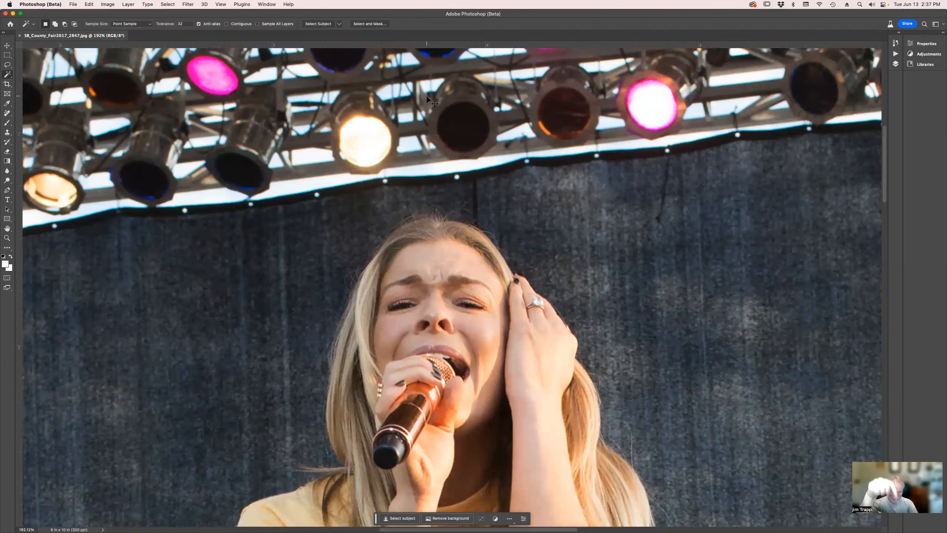
pyautogui.press('super+shift+d')
pyautogui.moveTo(410, 130); pyautogui.dragTo(412, 15)
pyautogui.moveTo(433, 116); pyautogui.dragTo(430, 5)
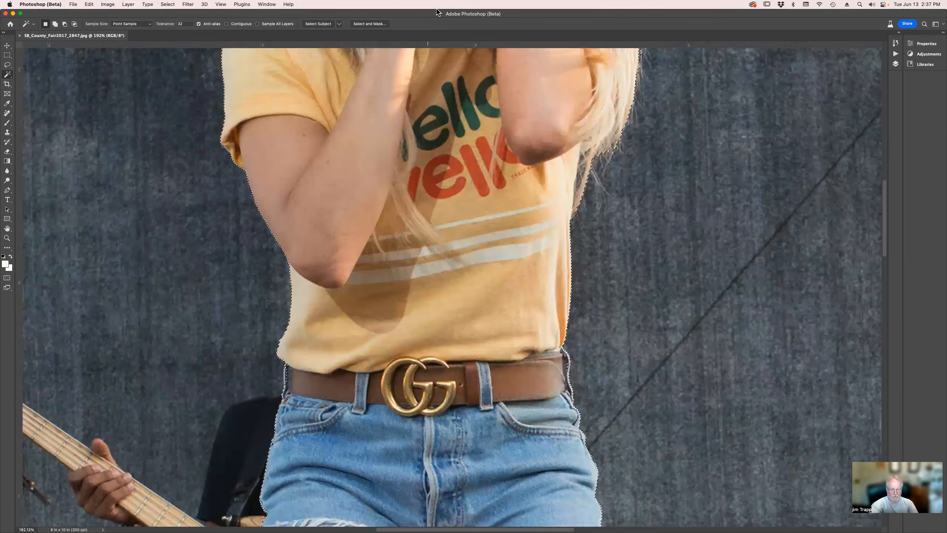
pyautogui.moveTo(610, 290); pyautogui.dragTo(605, 209)
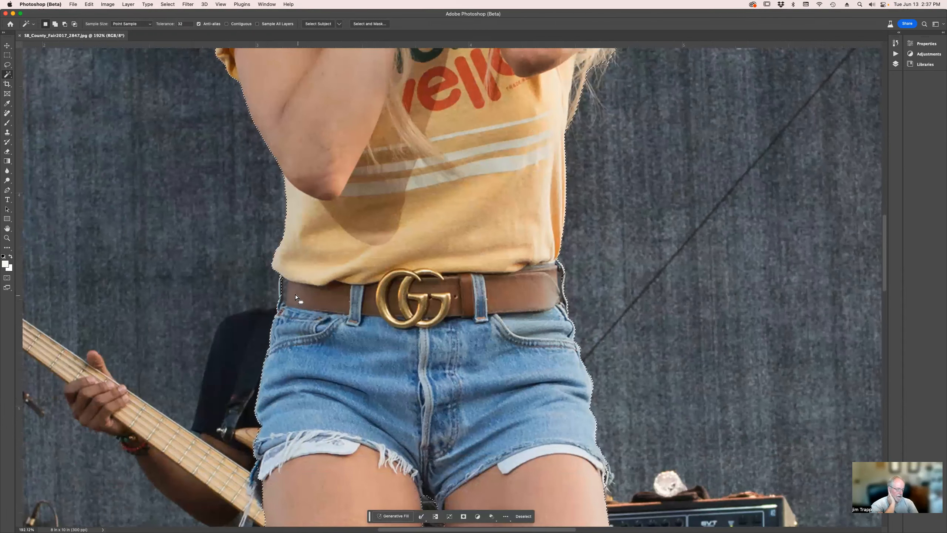
# Add the thin belt loop at the outer edge of the singer's waist to the selection, using a small Quick Selection brush.
pyautogui.press('z')
pyautogui.moveTo(251, 257); pyautogui.dragTo(341, 331)
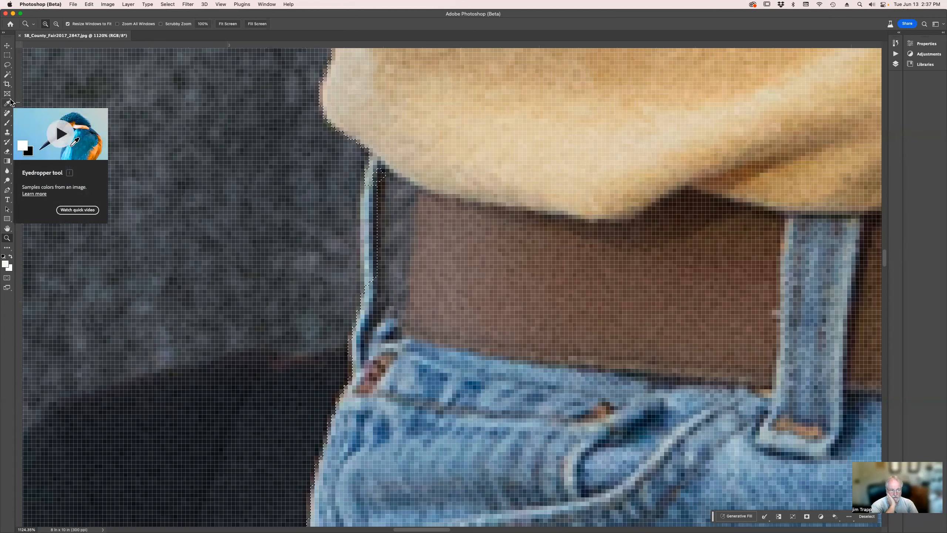
pyautogui.click(8, 74)
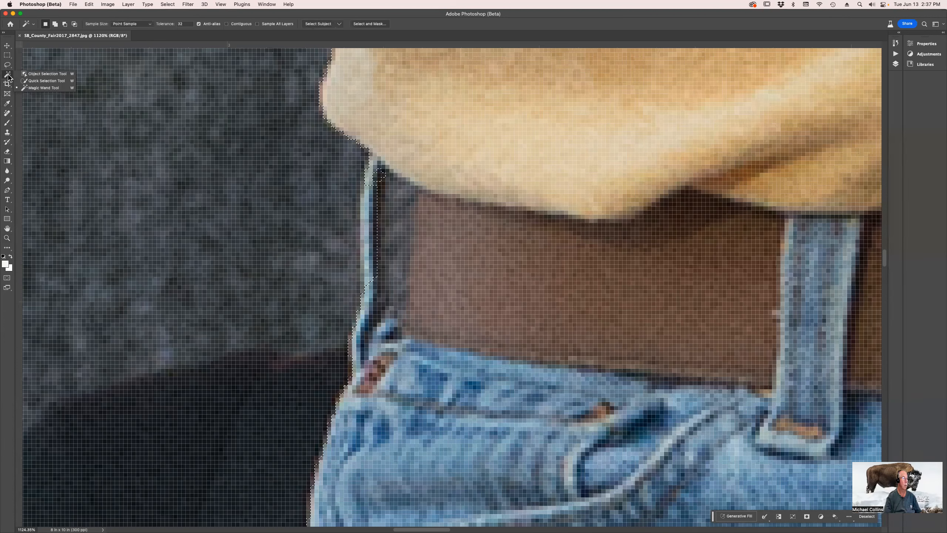
pyautogui.click(47, 81)
pyautogui.press('[')
pyautogui.press('[')
pyautogui.press('[')
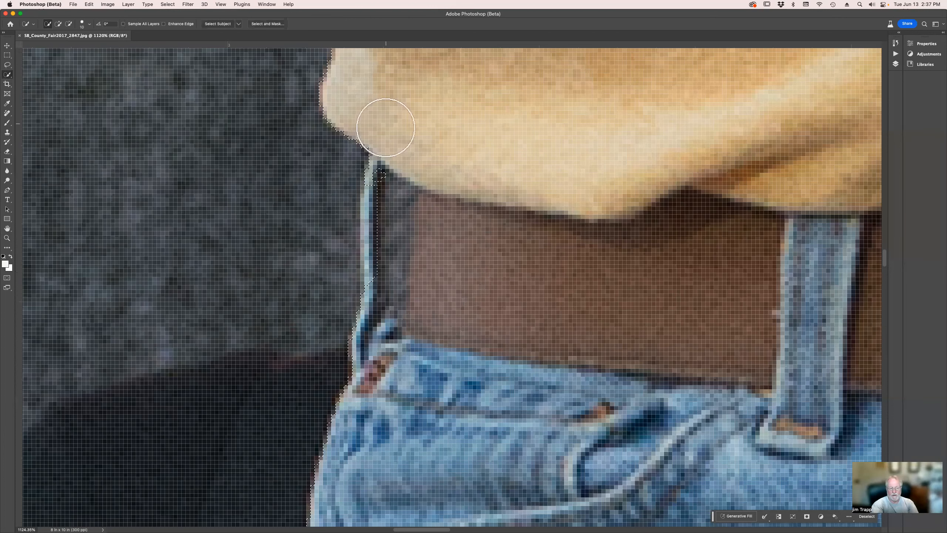
pyautogui.press('[')
pyautogui.press('[')
pyautogui.press('[')
pyautogui.press('[')
pyautogui.press('[')
pyautogui.press('[')
pyautogui.press('[')
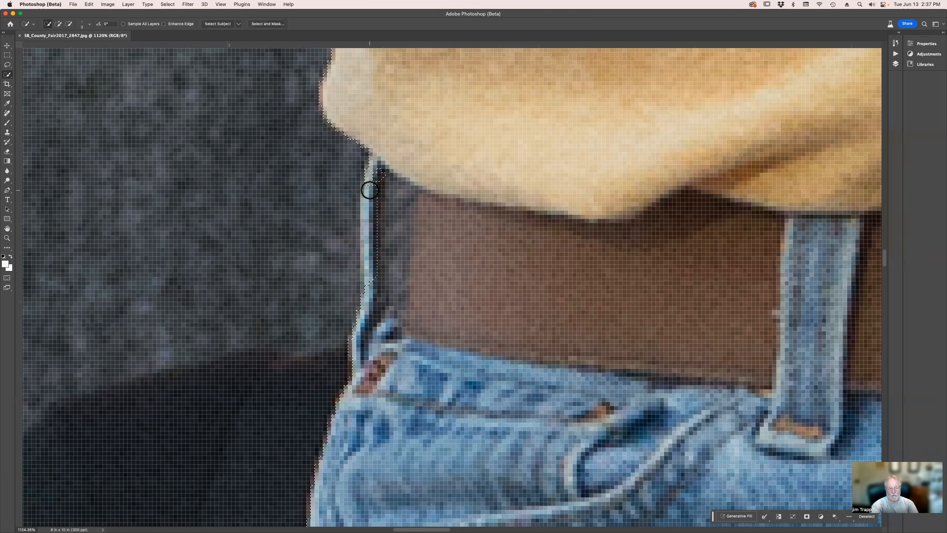
pyautogui.moveTo(369, 189)
pyautogui.mouseDown()
pyautogui.moveTo(369, 224)
pyautogui.moveTo(369, 180)
pyautogui.moveTo(376, 284)
pyautogui.moveTo(368, 181)
pyautogui.moveTo(364, 285)
pyautogui.mouseUp()
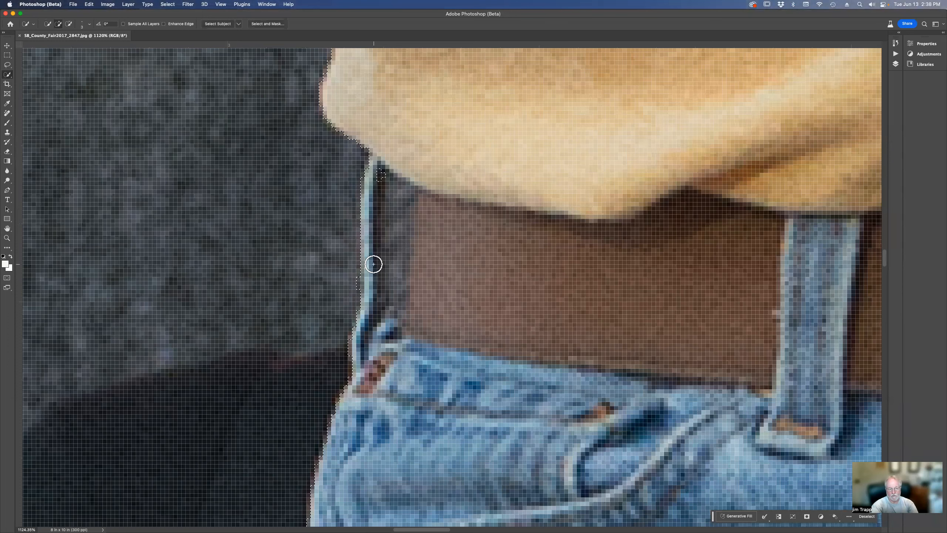
# In Quick Mask mode, paint the gap between belt loop and belt out of the selection and paint the loop's upper end back in.
pyautogui.press('q')
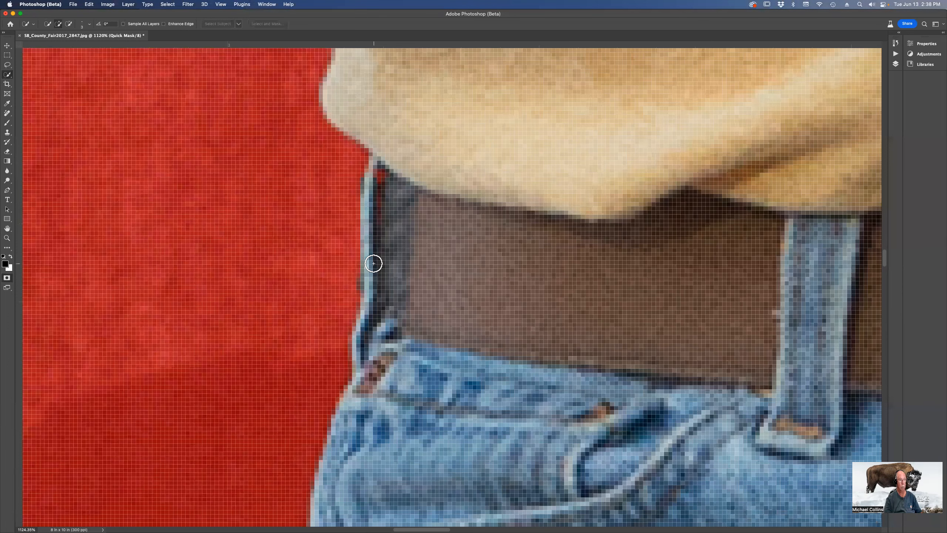
pyautogui.press('b')
pyautogui.moveTo(386, 194)
pyautogui.mouseDown()
pyautogui.moveTo(388, 229)
pyautogui.moveTo(382, 180)
pyautogui.moveTo(401, 185)
pyautogui.moveTo(401, 306)
pyautogui.moveTo(386, 300)
pyautogui.moveTo(382, 215)
pyautogui.moveTo(384, 241)
pyautogui.moveTo(386, 208)
pyautogui.moveTo(390, 272)
pyautogui.moveTo(394, 201)
pyautogui.moveTo(390, 302)
pyautogui.mouseUp()
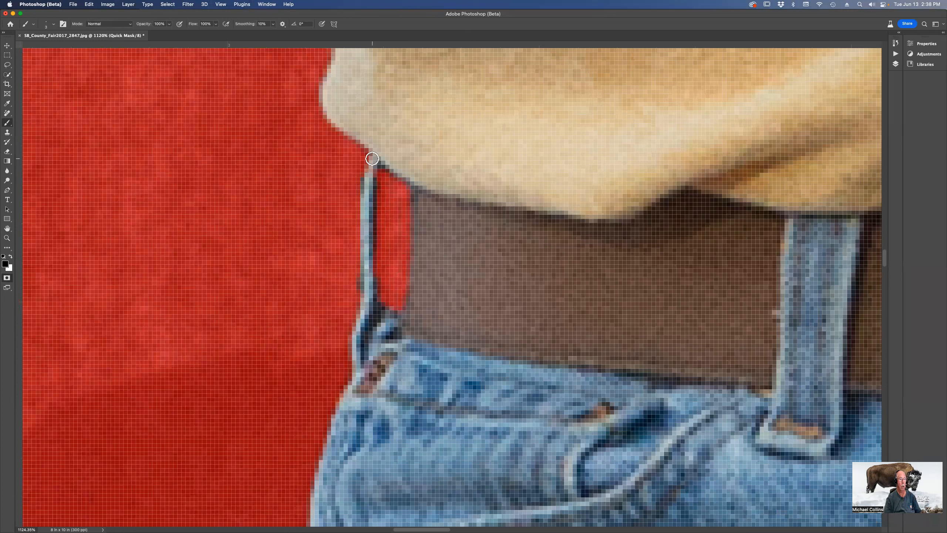
pyautogui.press('x')
pyautogui.moveTo(372, 161)
pyautogui.mouseDown()
pyautogui.moveTo(368, 177)
pyautogui.moveTo(371, 160)
pyautogui.mouseUp()
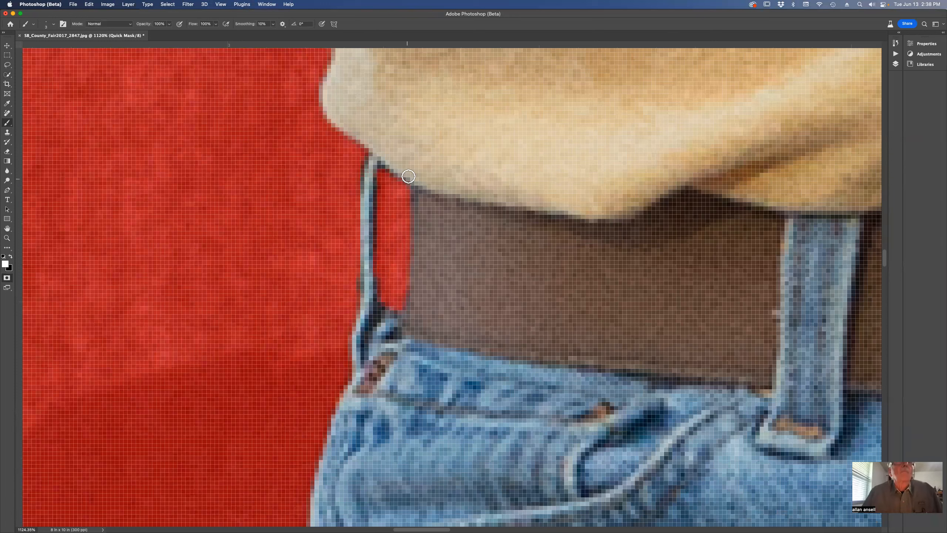
pyautogui.press('q')
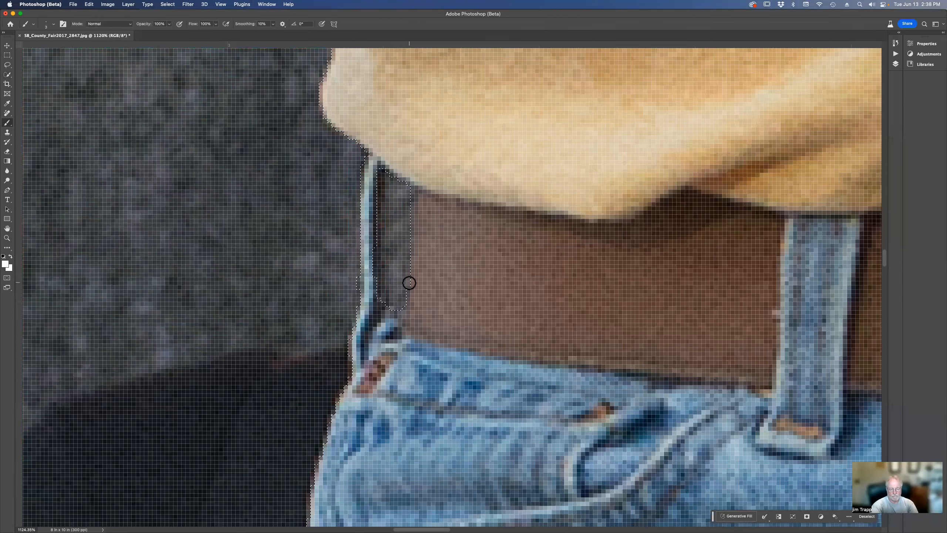
# Discard the refined selection and select the singer again with Select Subject.
pyautogui.press('super+0')
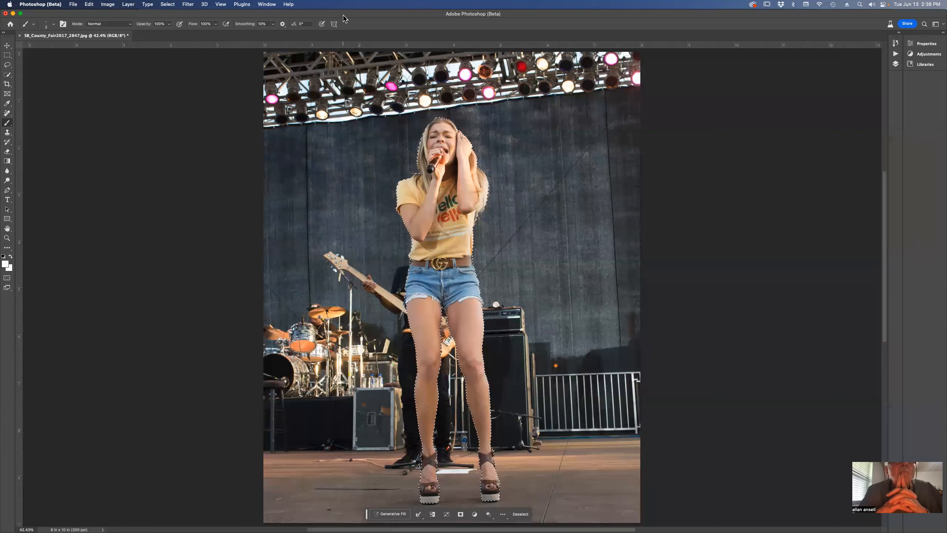
pyautogui.press('super+d')
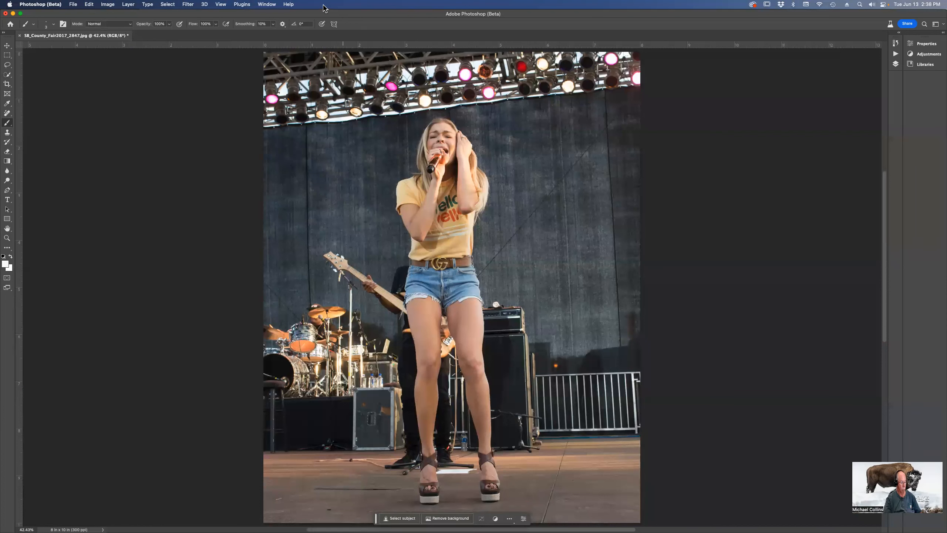
pyautogui.press('w')
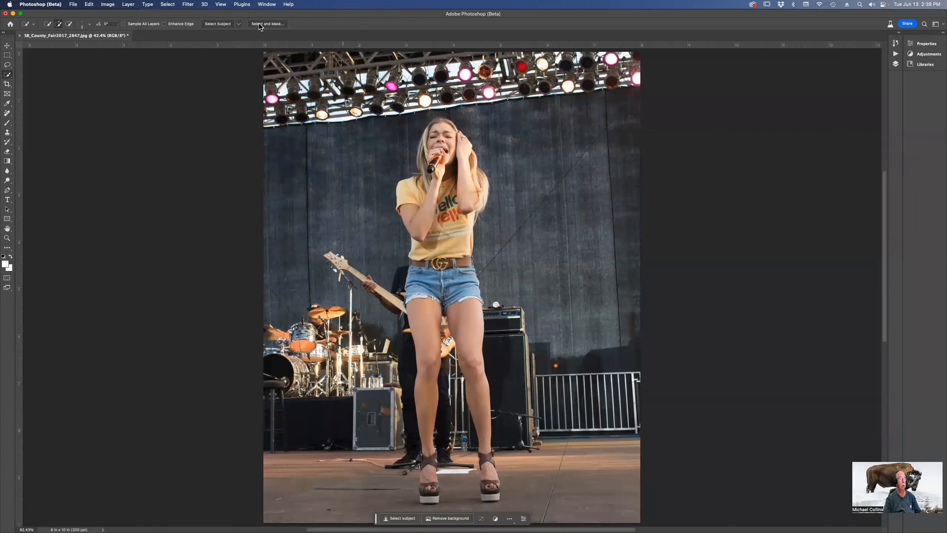
pyautogui.click(239, 25)
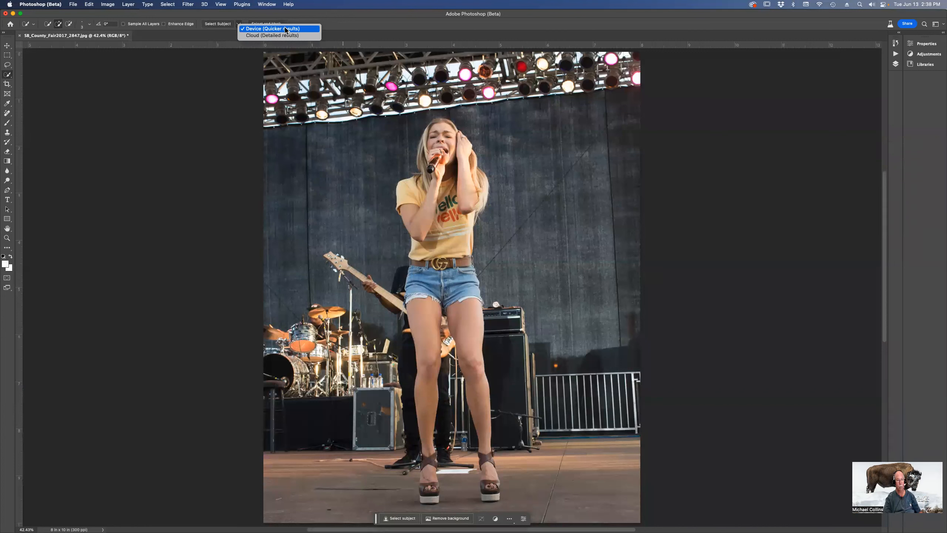
pyautogui.click(327, 17)
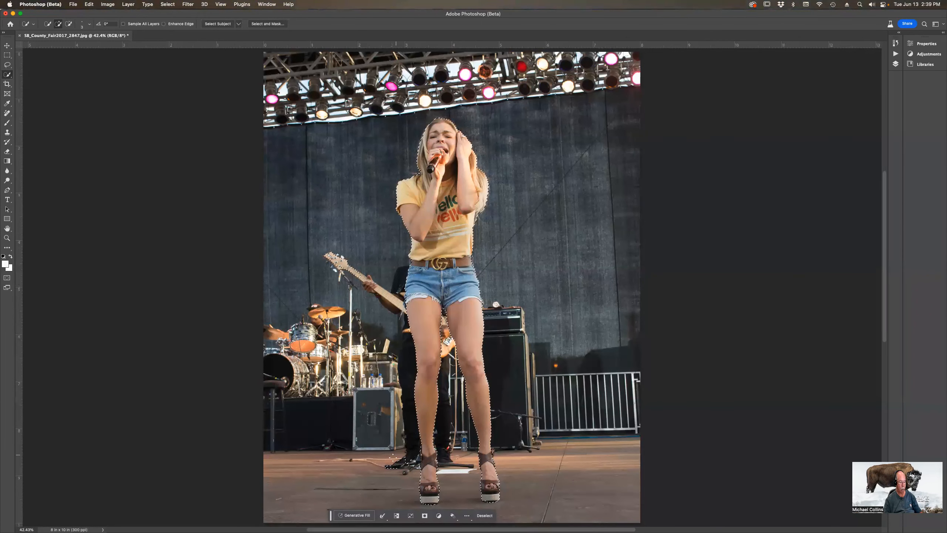
# Check the selection around the singer's shoes and the stand base, and invert it to cover the background.
pyautogui.press('z')
pyautogui.moveTo(354, 422); pyautogui.dragTo(480, 514)
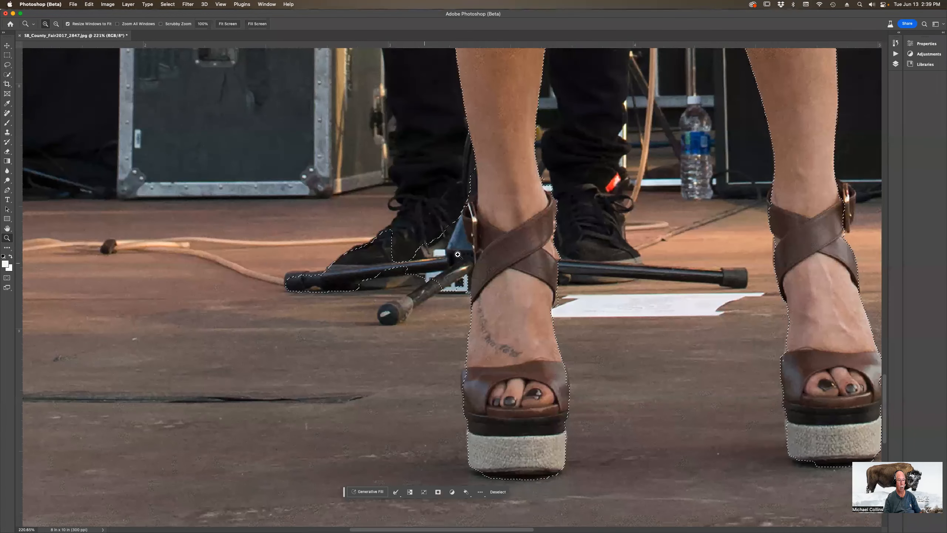
pyautogui.press('super+0')
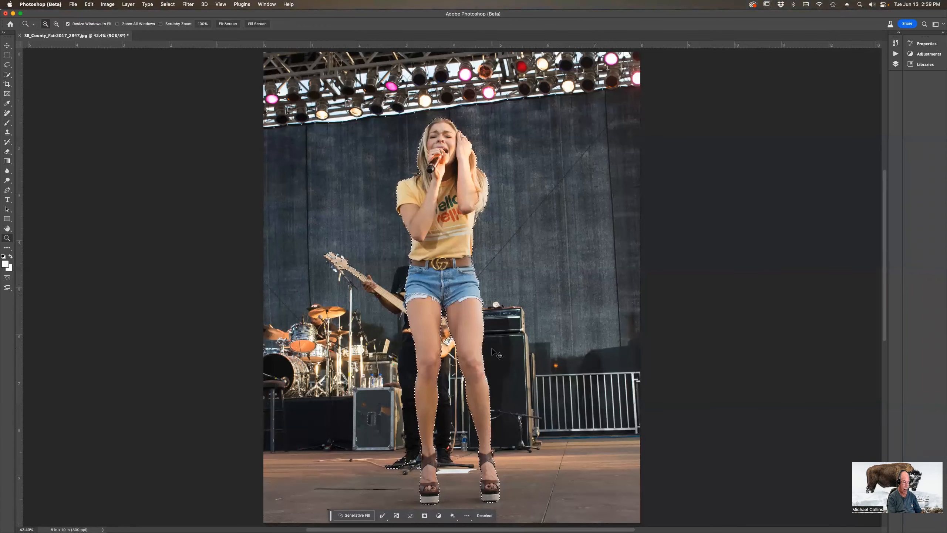
pyautogui.press('super+shift+i')
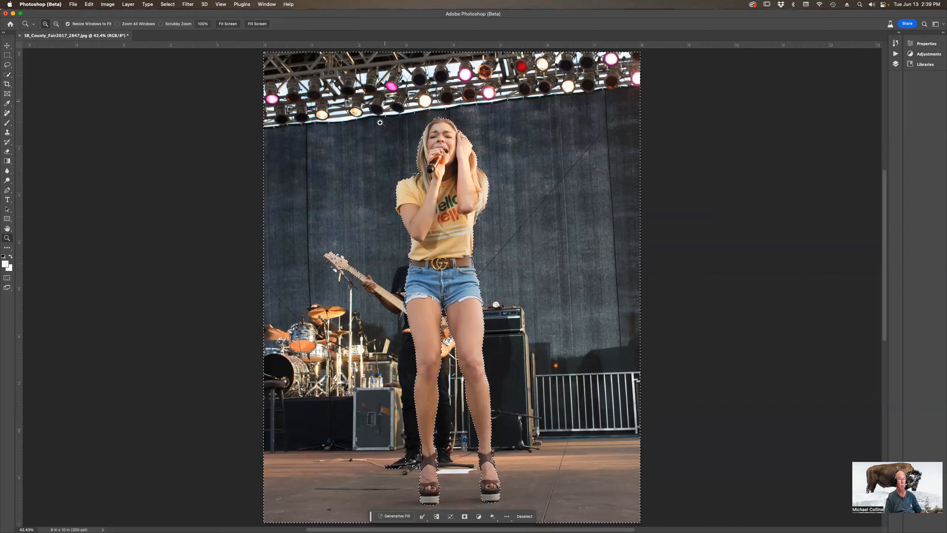
# Use Generative Fill to replace the selected background with the prompt "Rock stage concert blights on left".
pyautogui.click(396, 517)
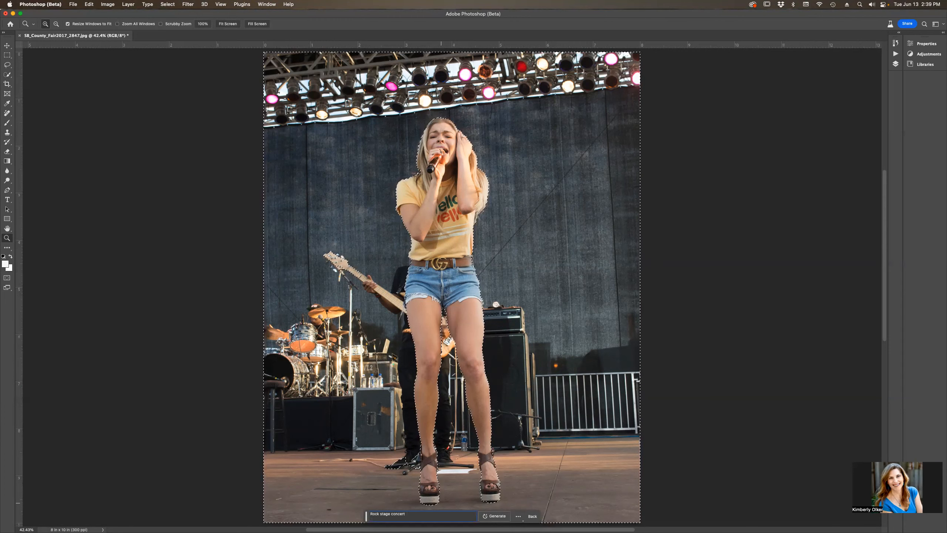
pyautogui.write('s on left')
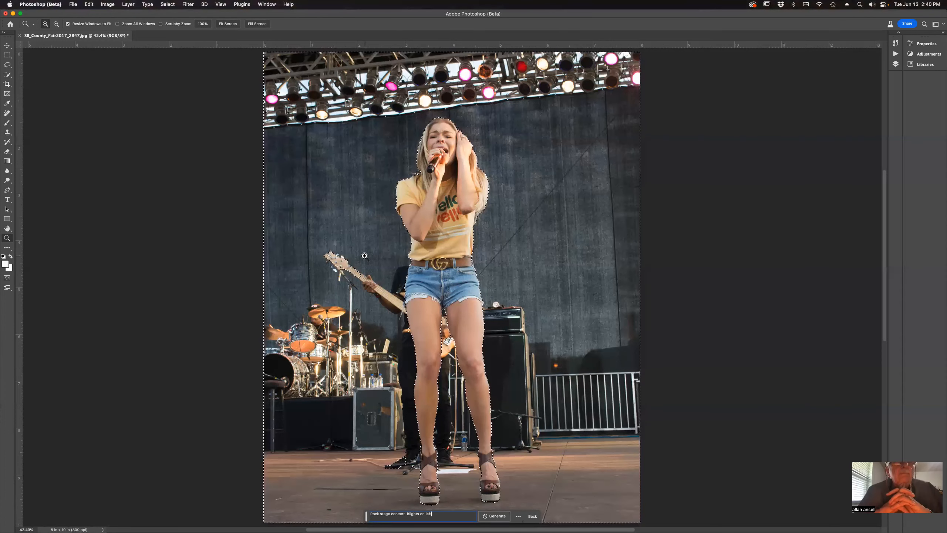
pyautogui.write('q')
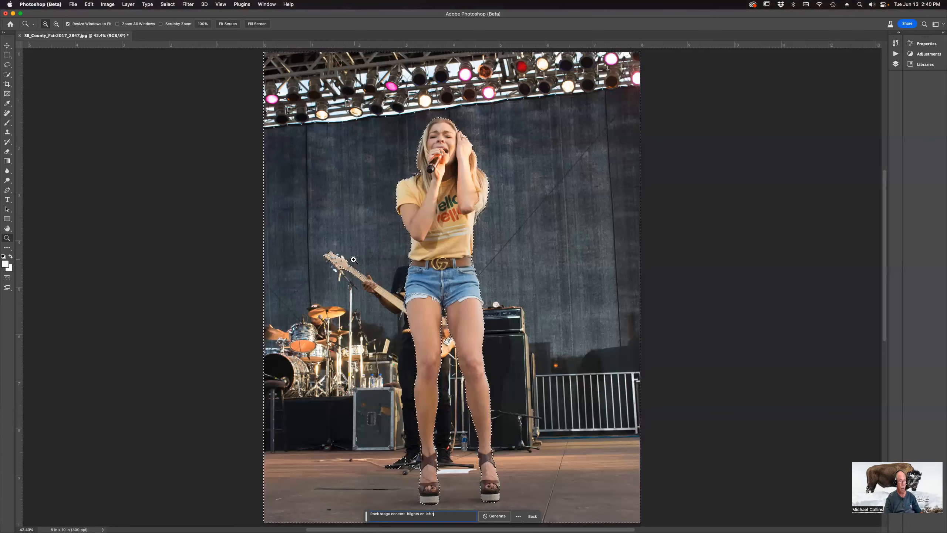
pyautogui.press('BackSpace')
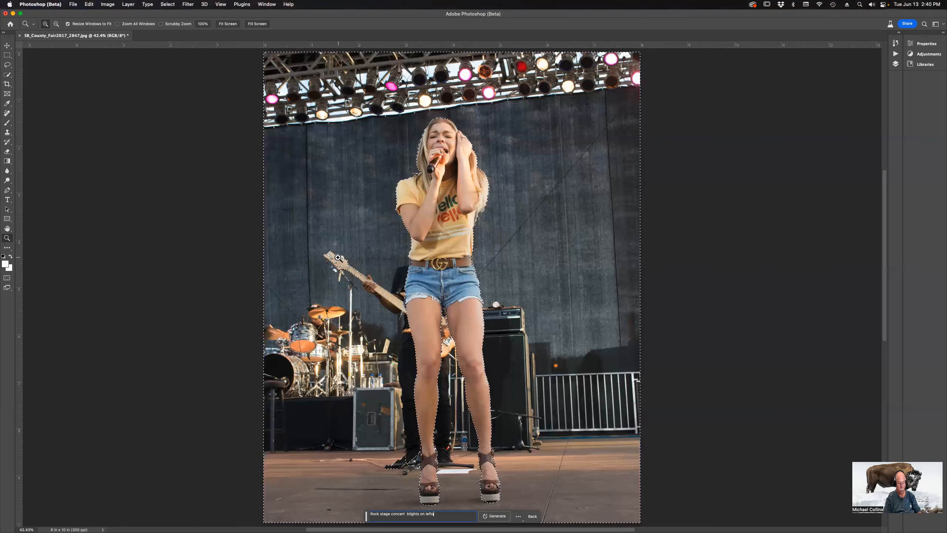
pyautogui.click(340, 261)
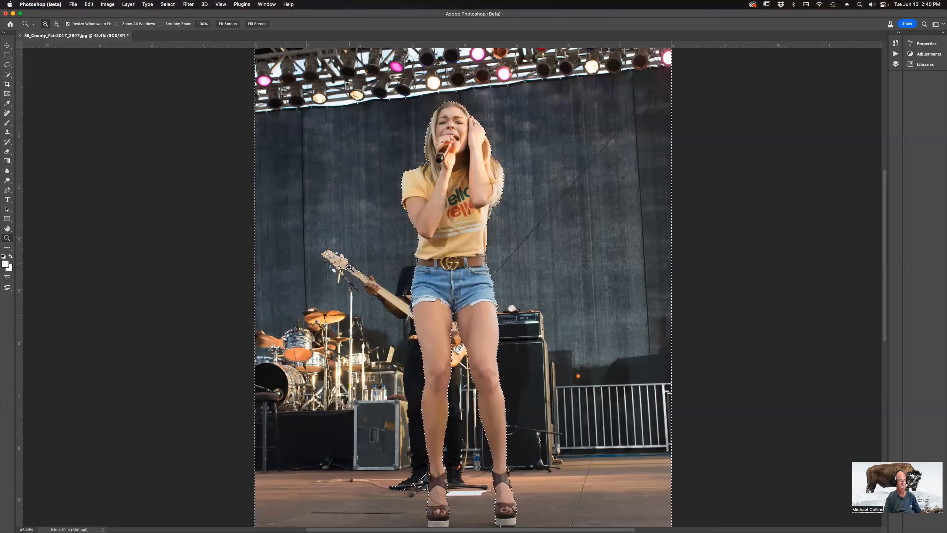
pyautogui.click(349, 267)
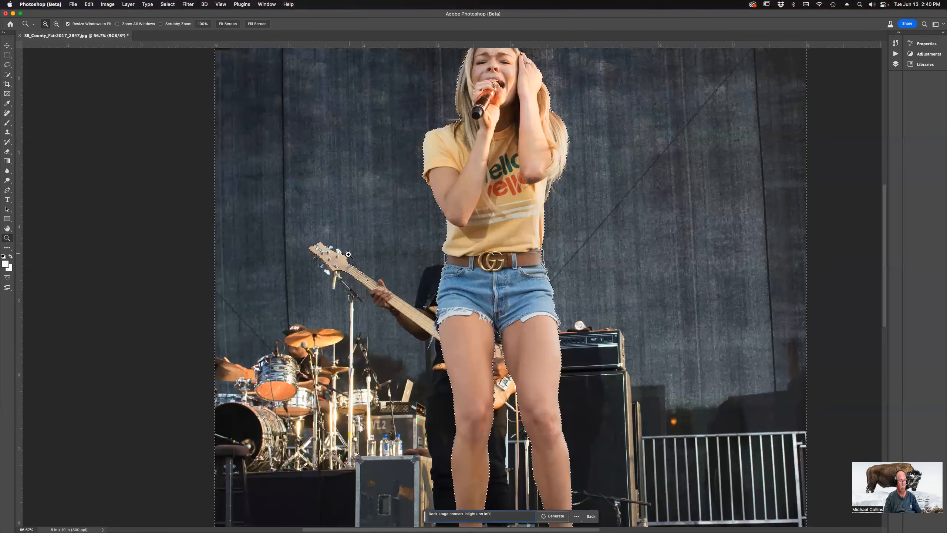
pyautogui.write('q')
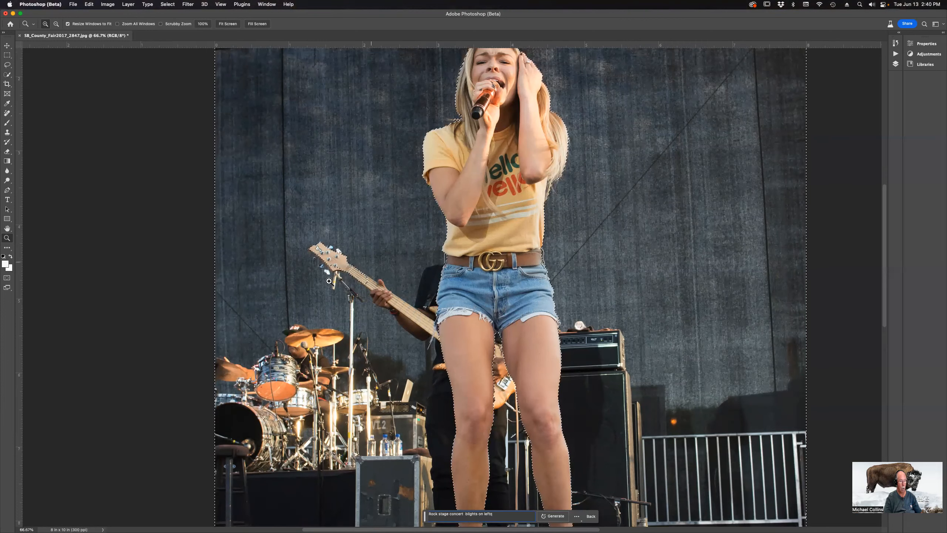
pyautogui.press('super+0')
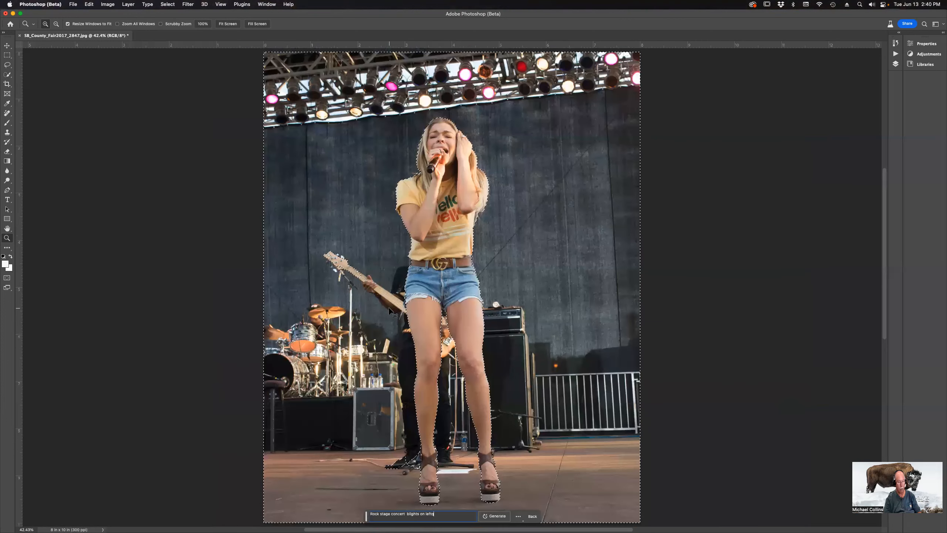
pyautogui.click(494, 517)
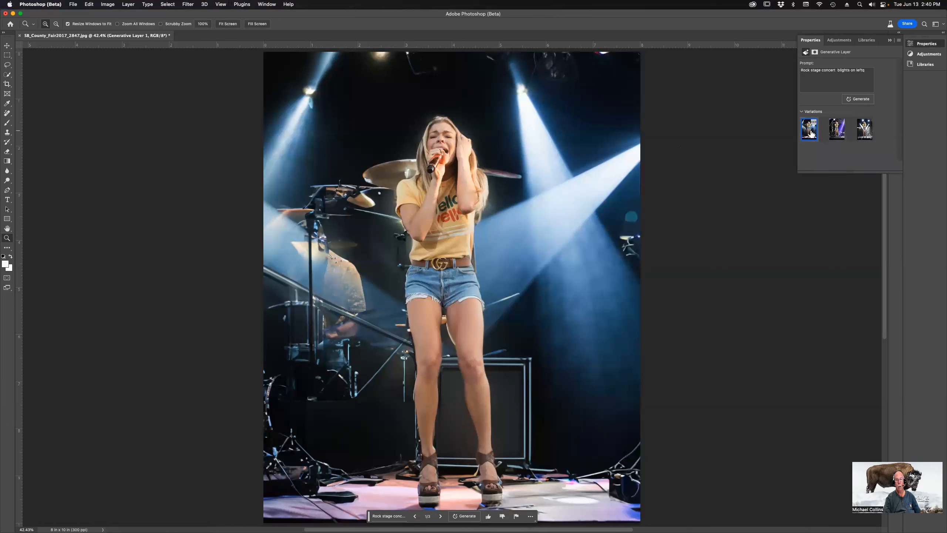
# Compare the three generated stage backgrounds and return to the first variation.
pyautogui.click(838, 132)
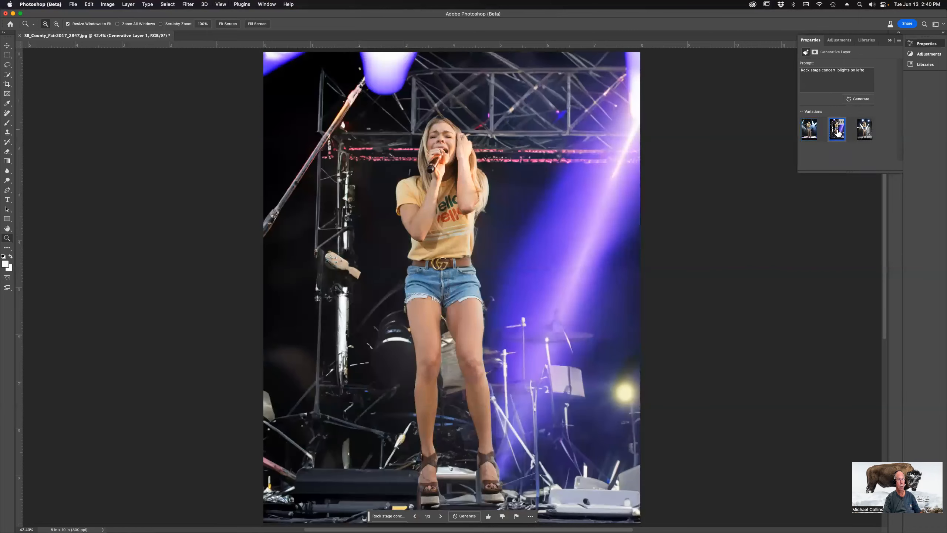
pyautogui.click(864, 134)
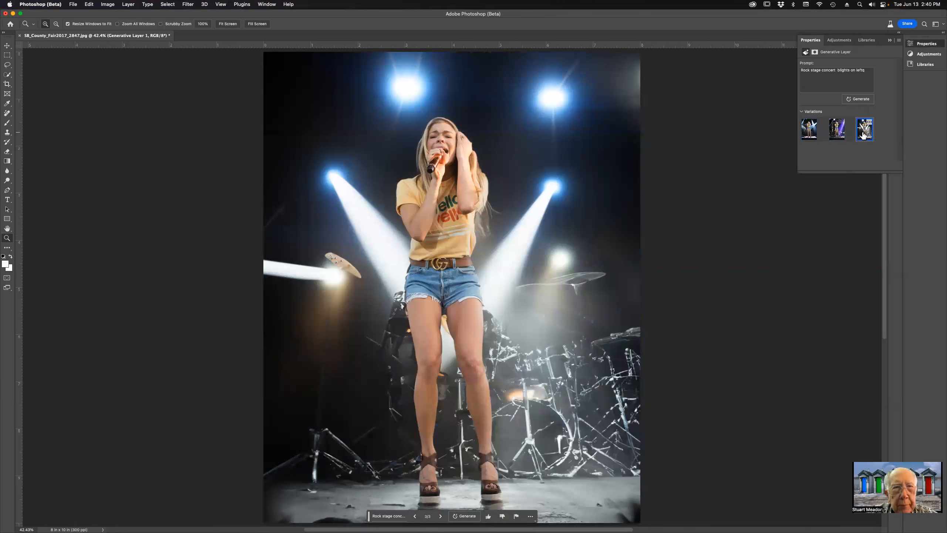
pyautogui.click(807, 133)
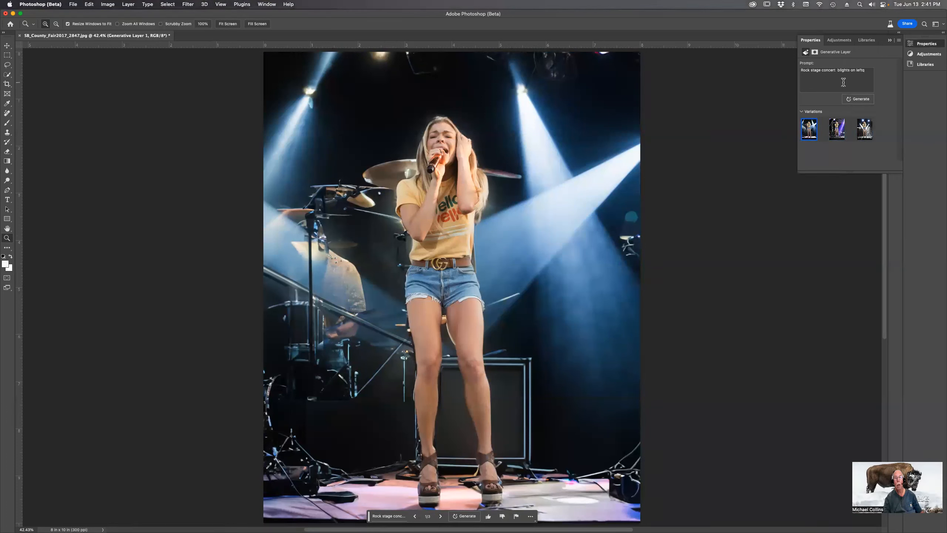
# Correct the generative layer's prompt to "Rock stage concert blue lights on left" and generate more variations.
pyautogui.tripleClick(869, 71)
pyautogui.click(869, 72)
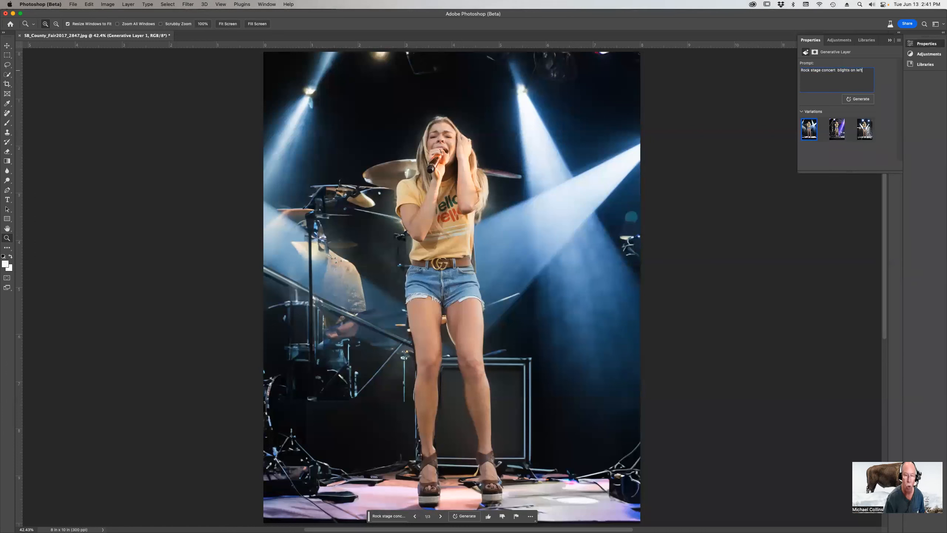
pyautogui.tripleClick(839, 71)
pyautogui.click(841, 70)
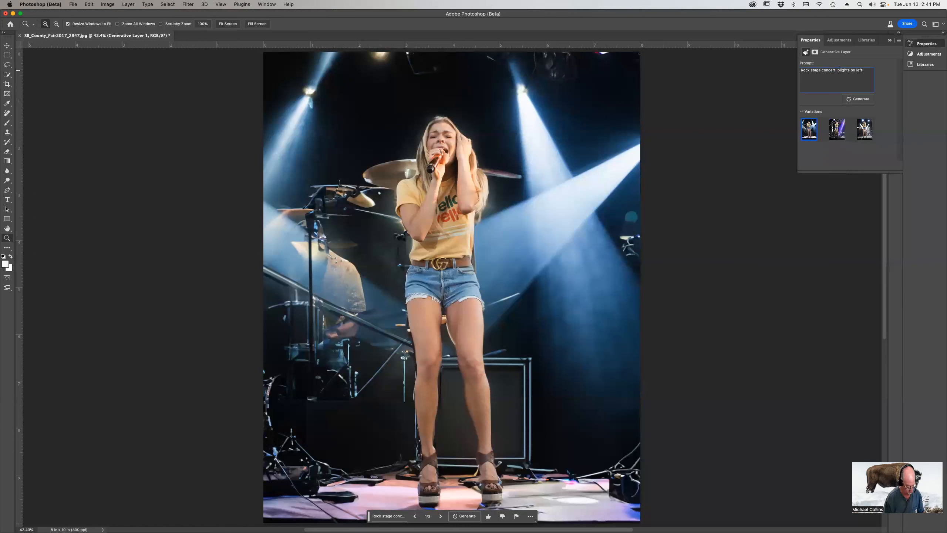
pyautogui.write('lue l')
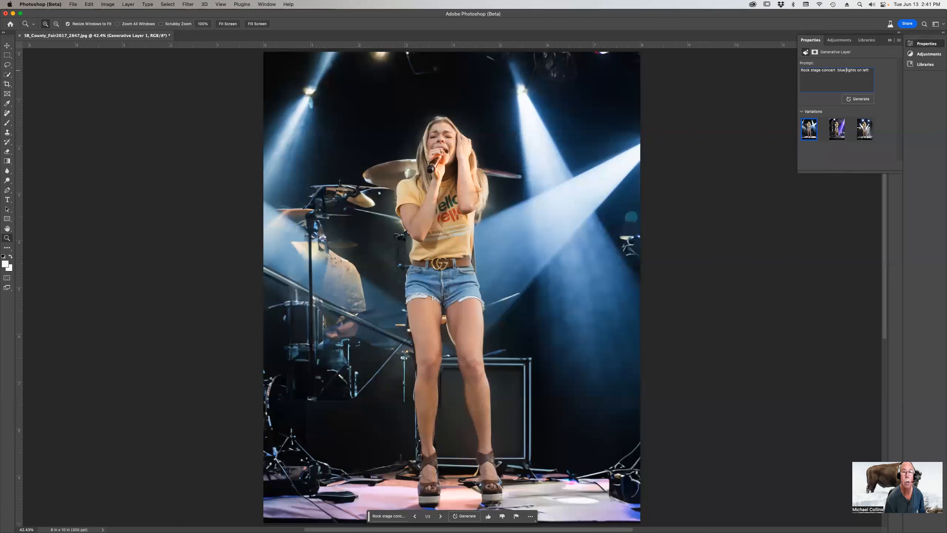
pyautogui.click(858, 99)
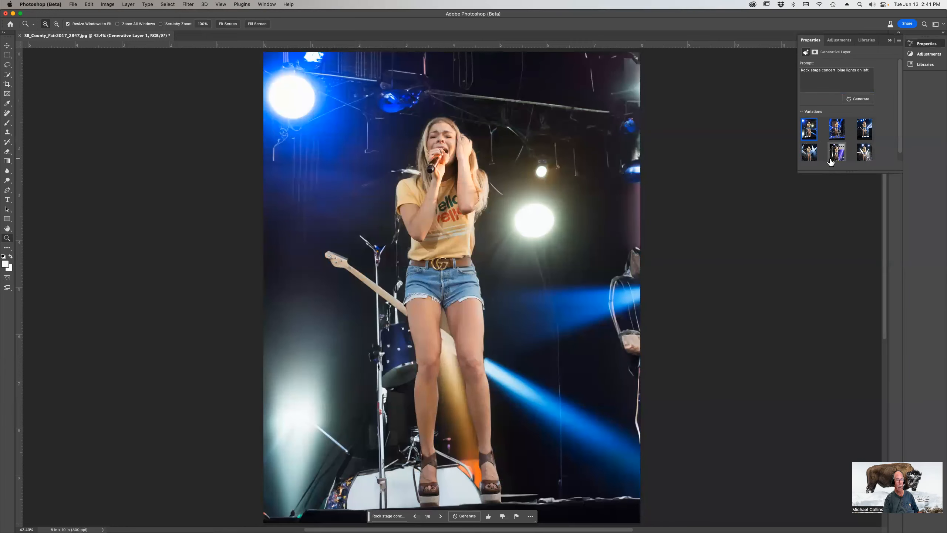
# Compare the new blue-light backgrounds and choose the earlier variation with pale blue beams and the drummer behind the singer.
pyautogui.click(838, 129)
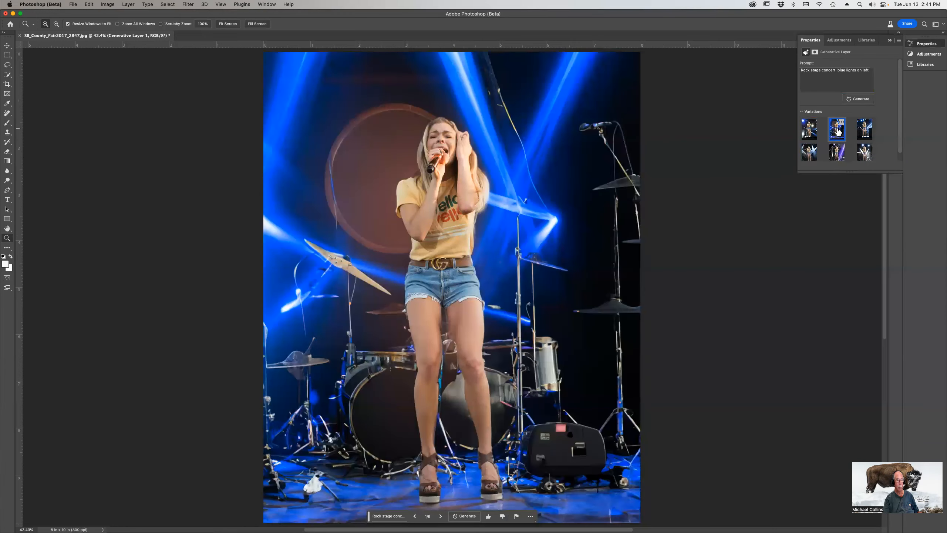
pyautogui.click(867, 130)
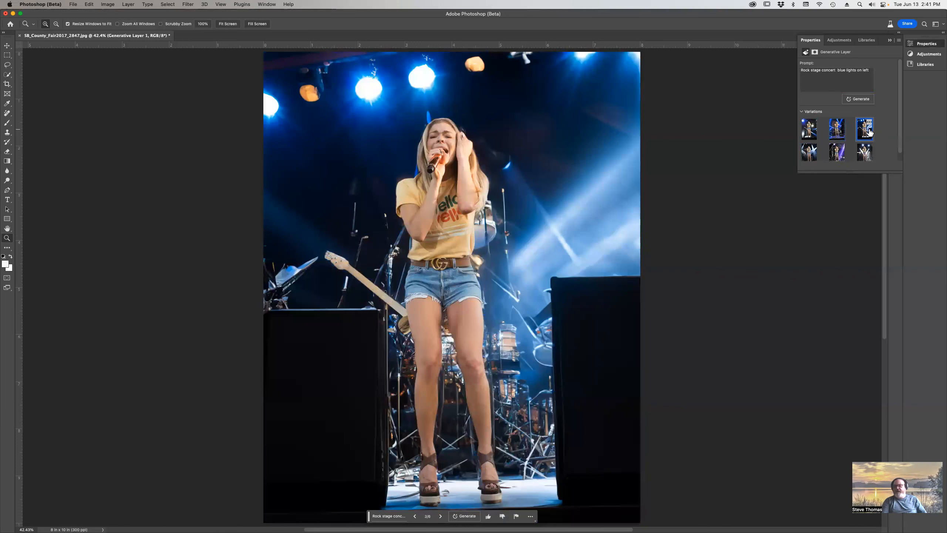
pyautogui.click(838, 133)
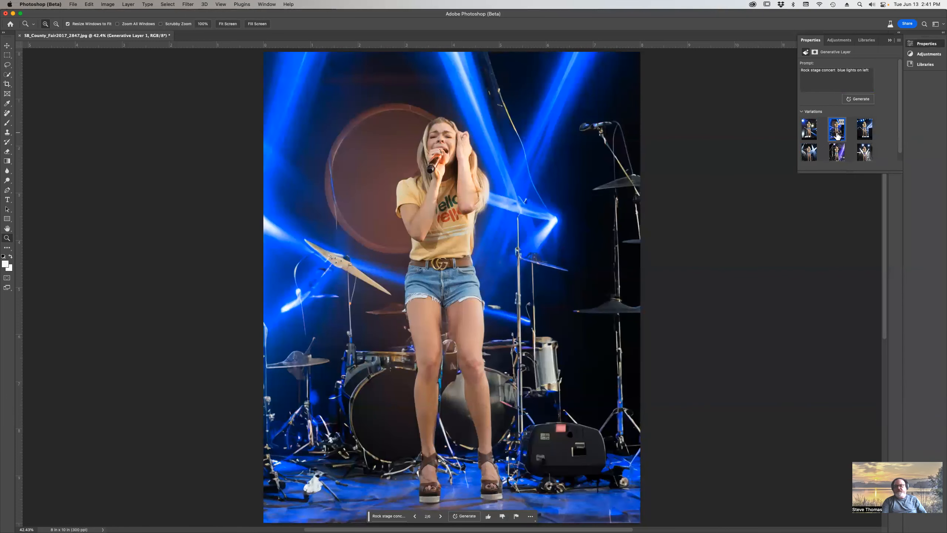
pyautogui.click(810, 134)
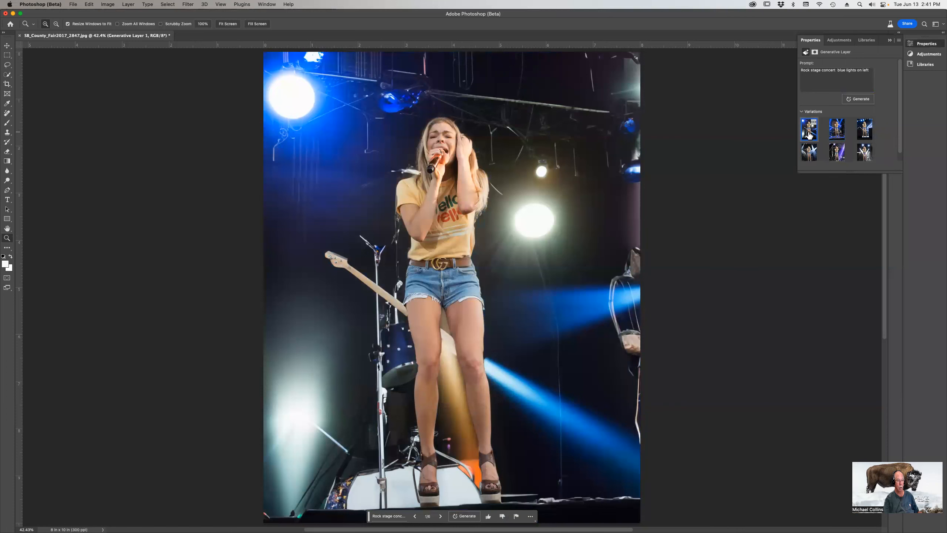
pyautogui.click(837, 137)
pyautogui.click(810, 154)
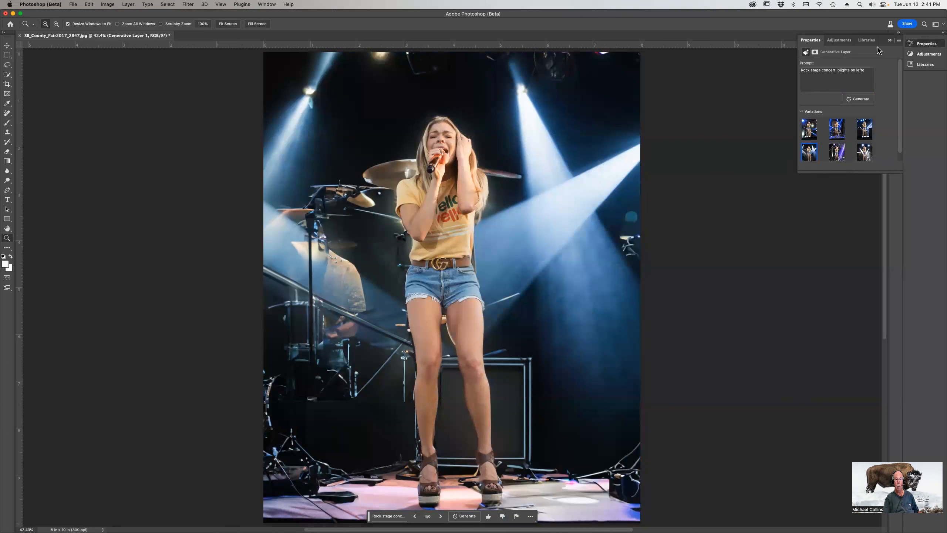
# Show the layer mask of Generative Layer 1 on its own in the canvas.
pyautogui.click(890, 40)
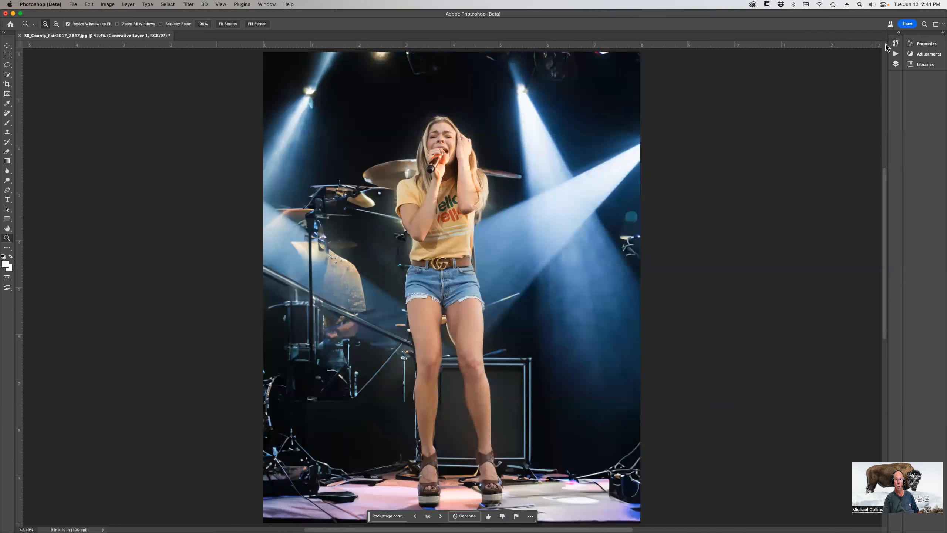
pyautogui.click(896, 64)
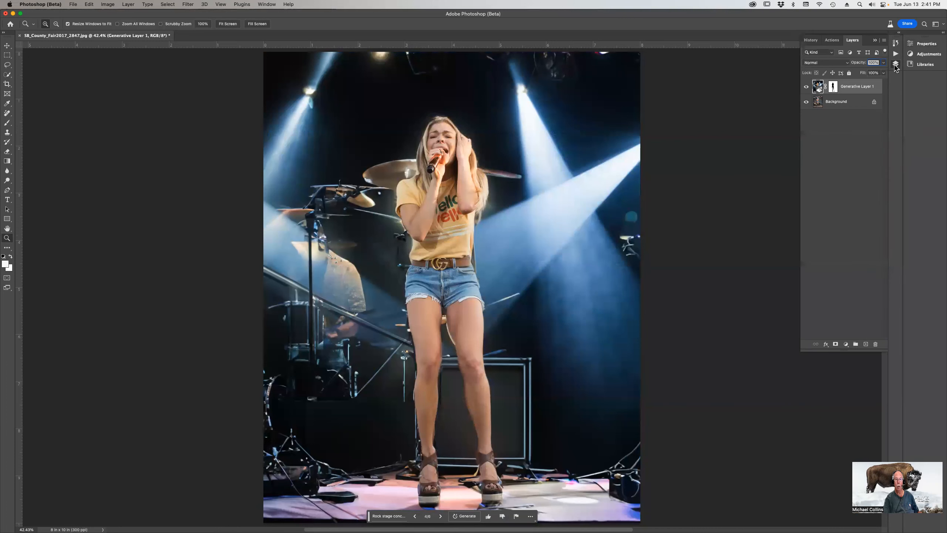
pyautogui.click(832, 89)
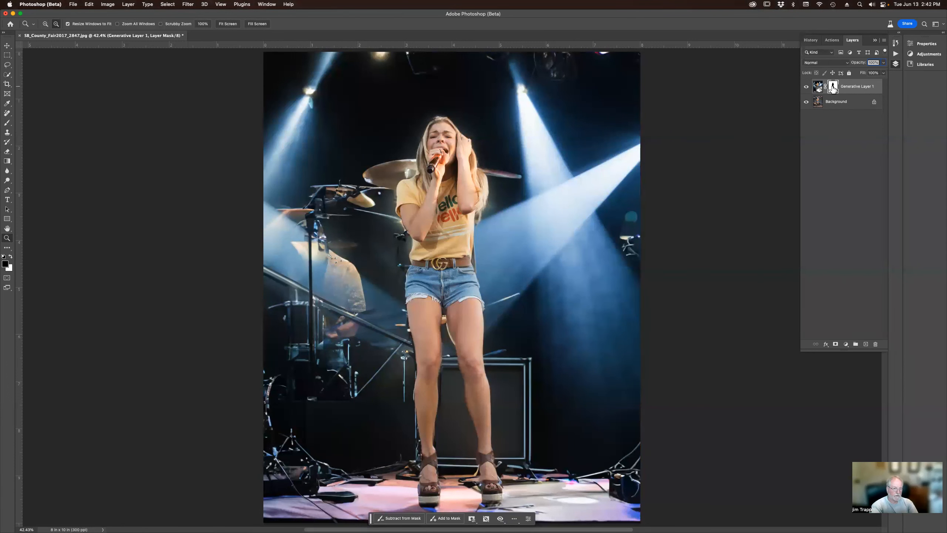
pyautogui.keyDown('alt'); pyautogui.click(834, 88); pyautogui.keyUp('alt')
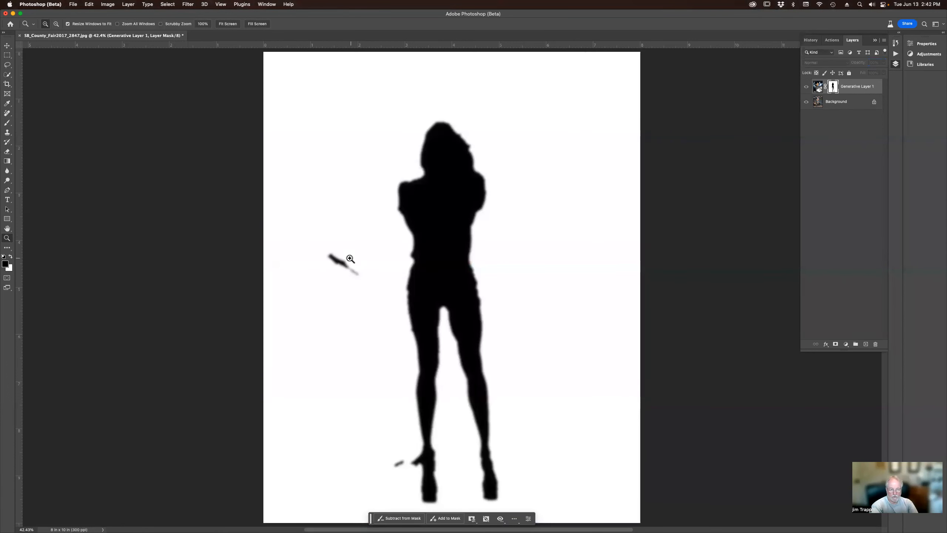
# Paint white over the stray guitar-head and shoe-side marks in the mask with a size 100 brush, and return to the image view.
pyautogui.press('b')
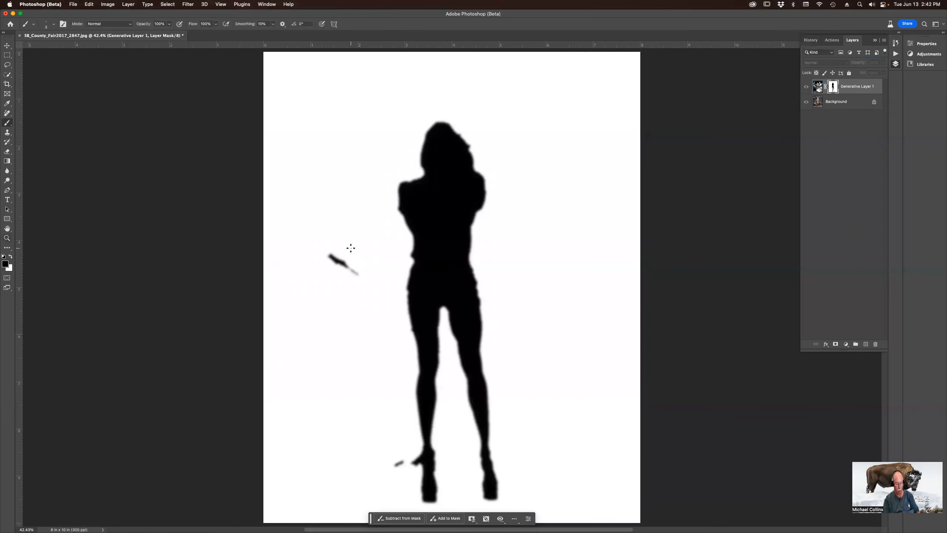
pyautogui.press(']')
pyautogui.press(']')
pyautogui.press(']')
pyautogui.press(']')
pyautogui.press(']')
pyautogui.press(']')
pyautogui.press(']')
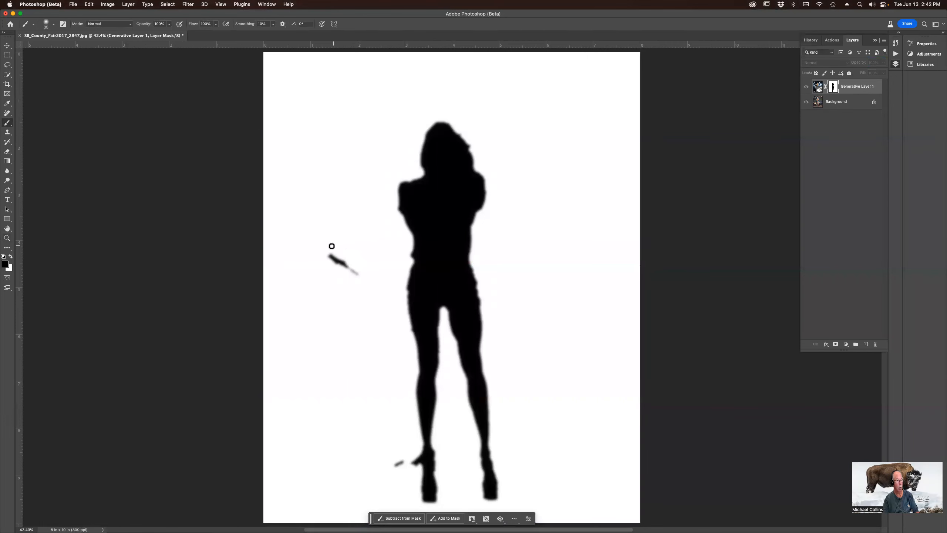
pyautogui.press(']')
pyautogui.press(']')
pyautogui.press(']')
pyautogui.press('x')
pyautogui.moveTo(329, 254)
pyautogui.mouseDown()
pyautogui.moveTo(350, 268)
pyautogui.moveTo(326, 252)
pyautogui.mouseUp()
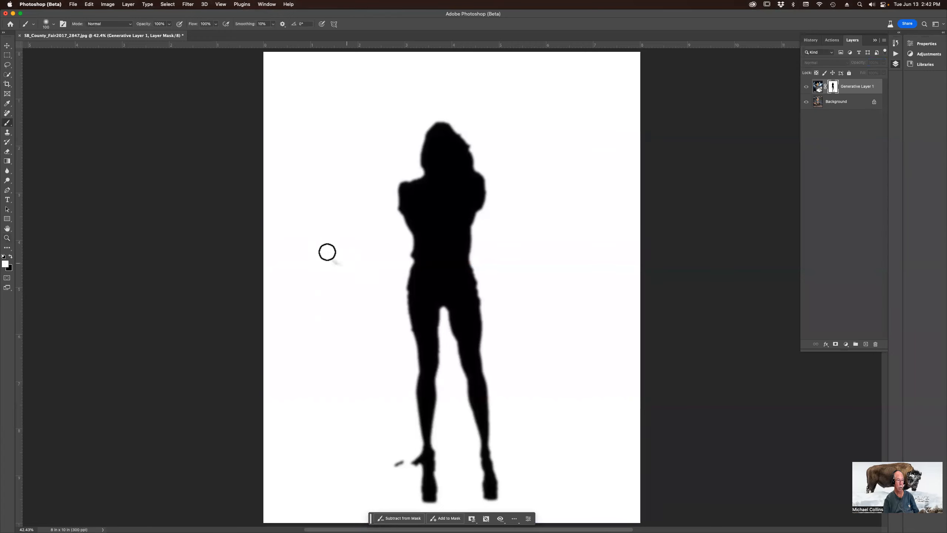
pyautogui.moveTo(395, 459); pyautogui.dragTo(404, 463)
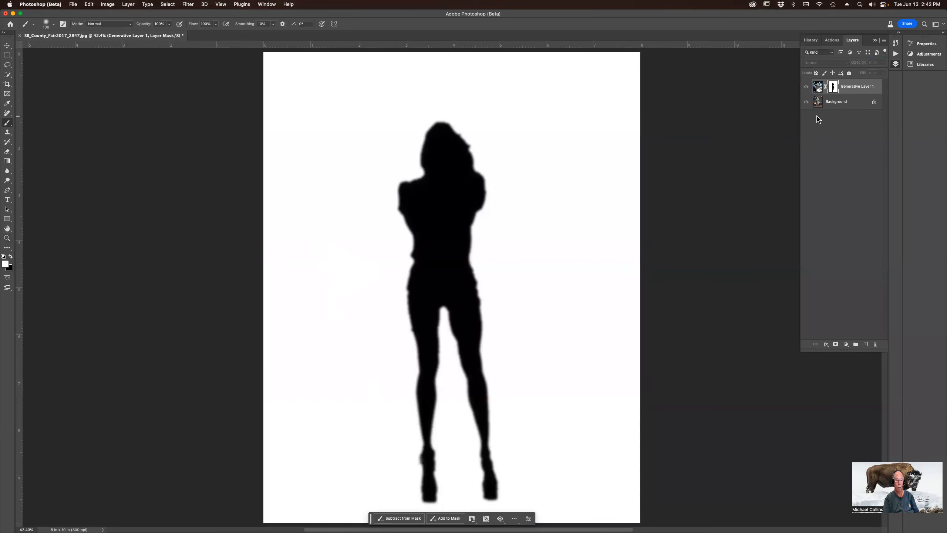
pyautogui.keyDown('alt'); pyautogui.click(834, 88); pyautogui.keyUp('alt')
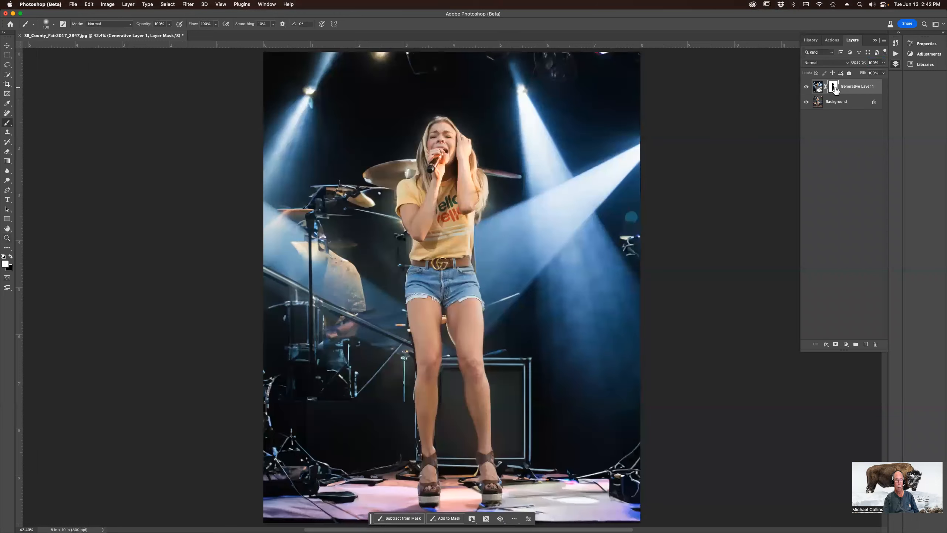
# Review the generative layer's mask by toggling its standalone view and its effect, and briefly loading it as a selection.
pyautogui.keyDown('alt'); pyautogui.click(835, 88); pyautogui.keyUp('alt')
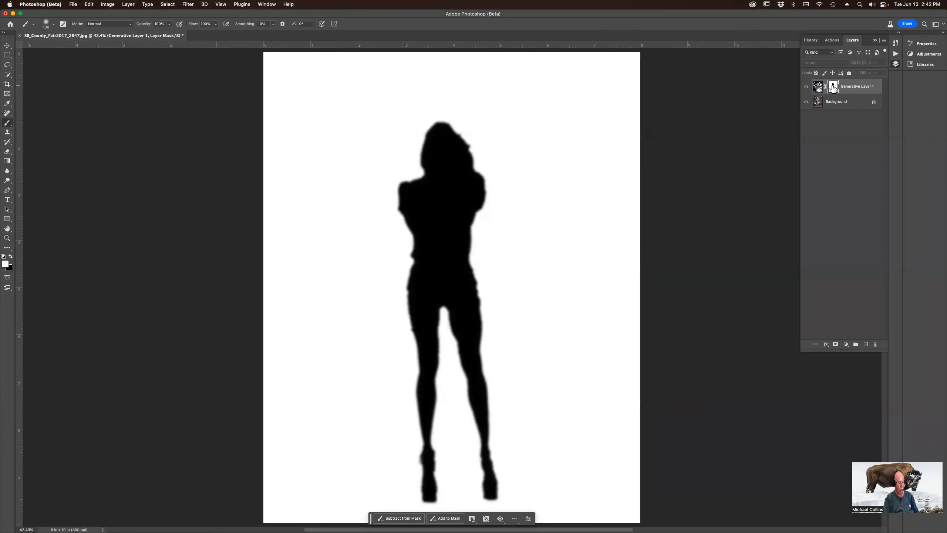
pyautogui.keyDown('alt'); pyautogui.click(834, 88); pyautogui.keyUp('alt')
pyautogui.keyDown('alt'); pyautogui.click(834, 88); pyautogui.keyUp('alt')
pyautogui.keyDown('alt'); pyautogui.click(834, 88); pyautogui.keyUp('alt')
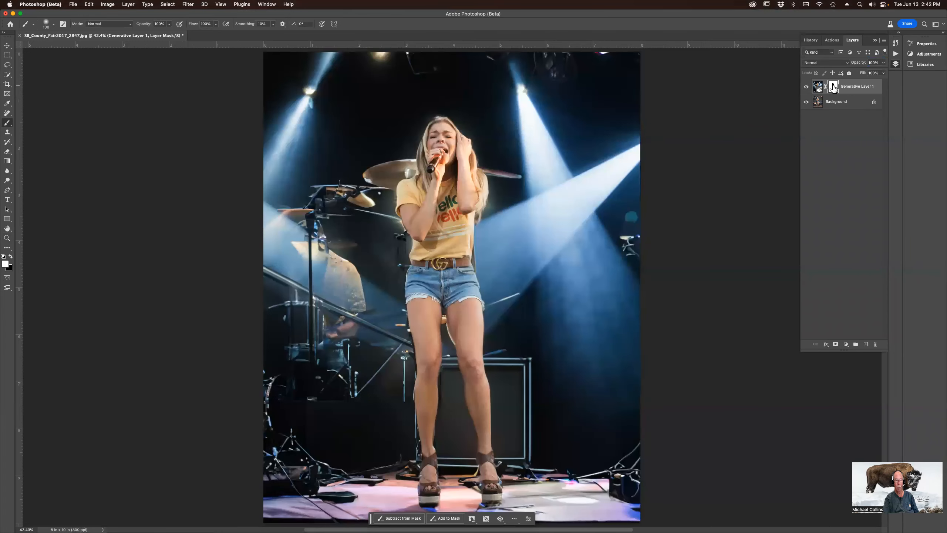
pyautogui.keyDown('shift'); pyautogui.click(834, 88); pyautogui.keyUp('shift')
pyautogui.keyDown('shift'); pyautogui.click(834, 88); pyautogui.keyUp('shift')
pyautogui.keyDown('super'); pyautogui.click(834, 88); pyautogui.keyUp('super')
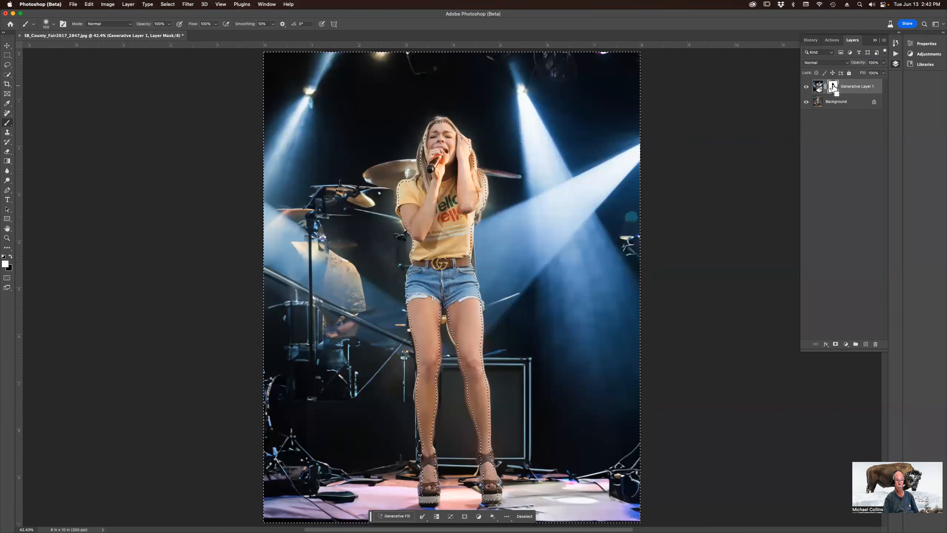
pyautogui.press('super+d')
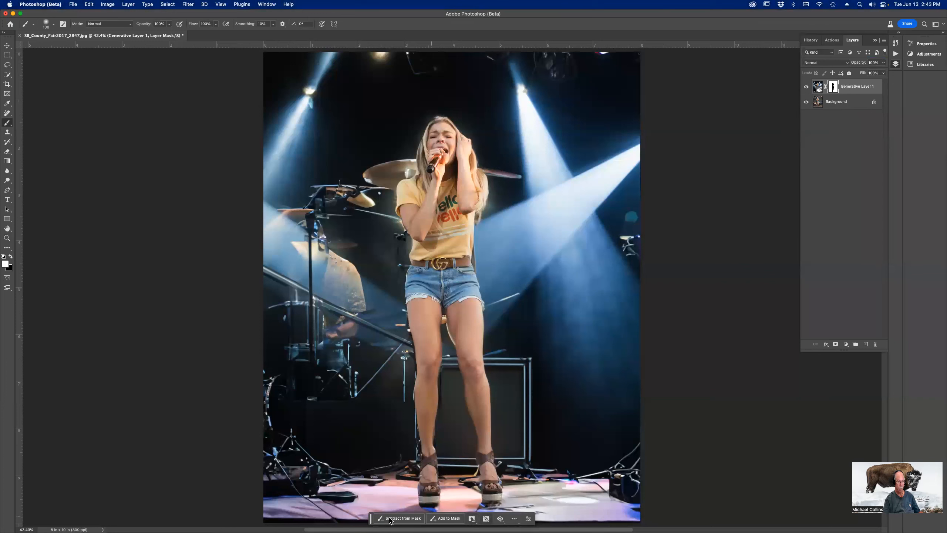
# Move the contextual task bar up over the singer's thighs.
pyautogui.moveTo(371, 521); pyautogui.dragTo(374, 325)
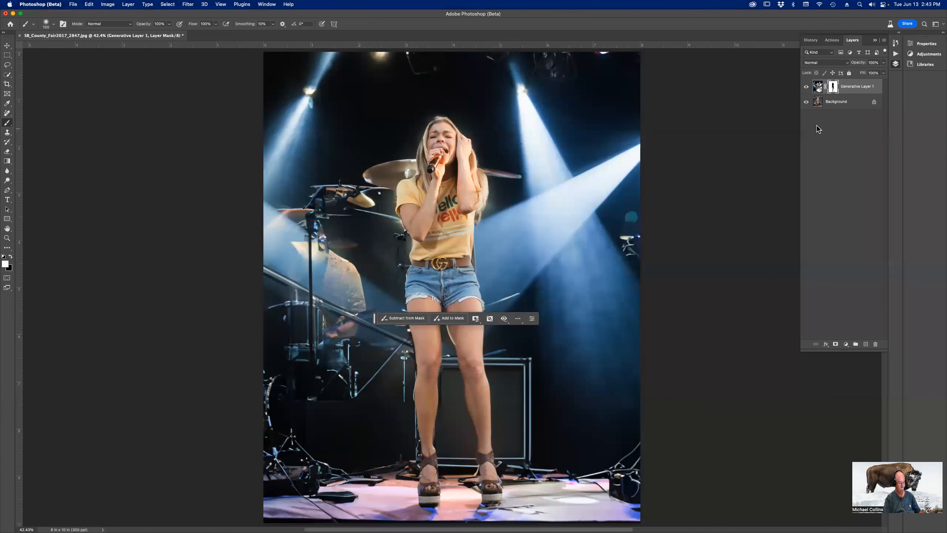
# Merge Generative Layer 1 down into the Background layer.
pyautogui.press('super+e')
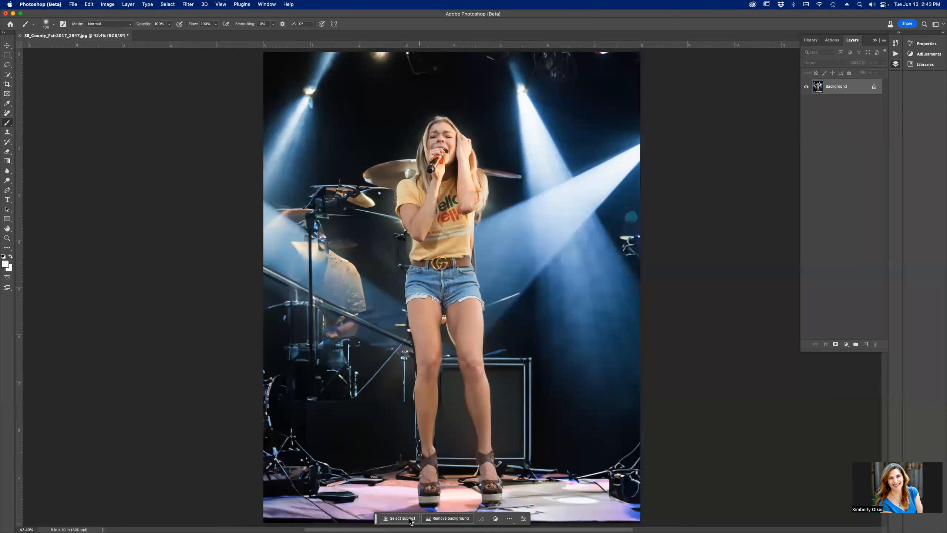
# Move the contextual task bar up over the singer's shorts, try removing the photo's background, and undo the removal.
pyautogui.moveTo(376, 519); pyautogui.dragTo(355, 280)
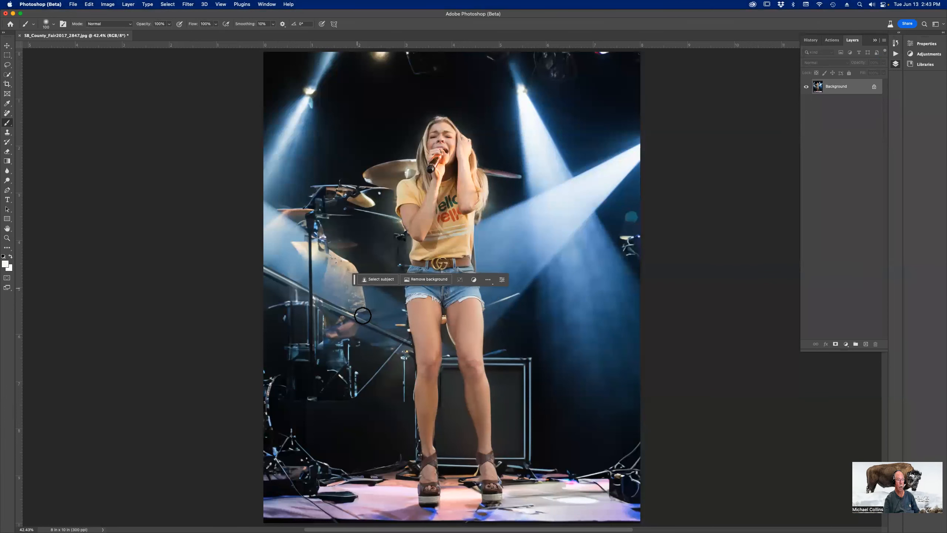
pyautogui.click(434, 283)
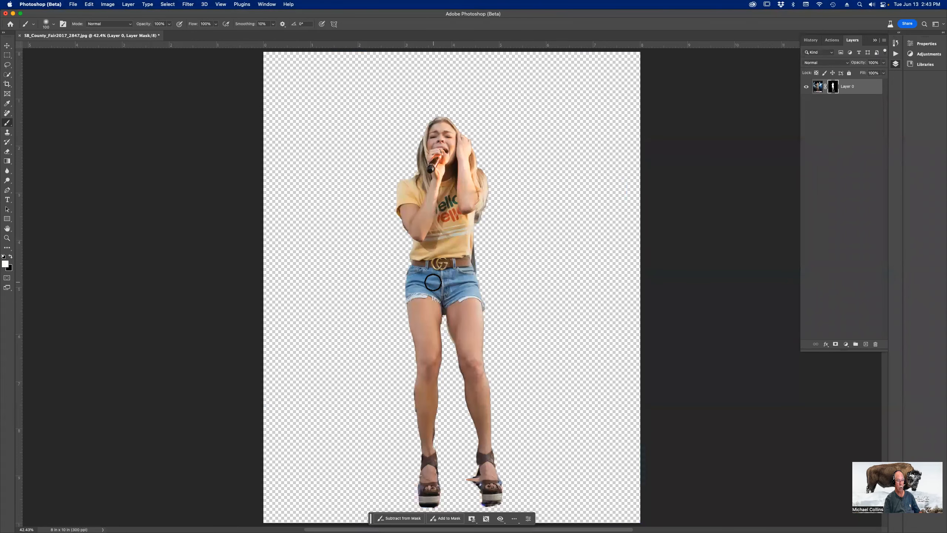
pyautogui.press('super+z')
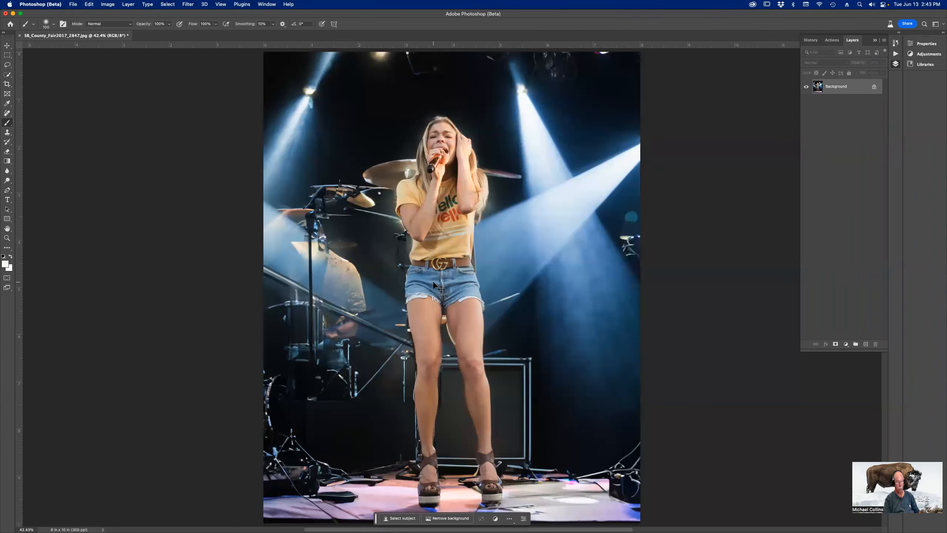
# Select the singer with Select Subject, look over the selection modification options, and invert the selection and back.
pyautogui.click(402, 518)
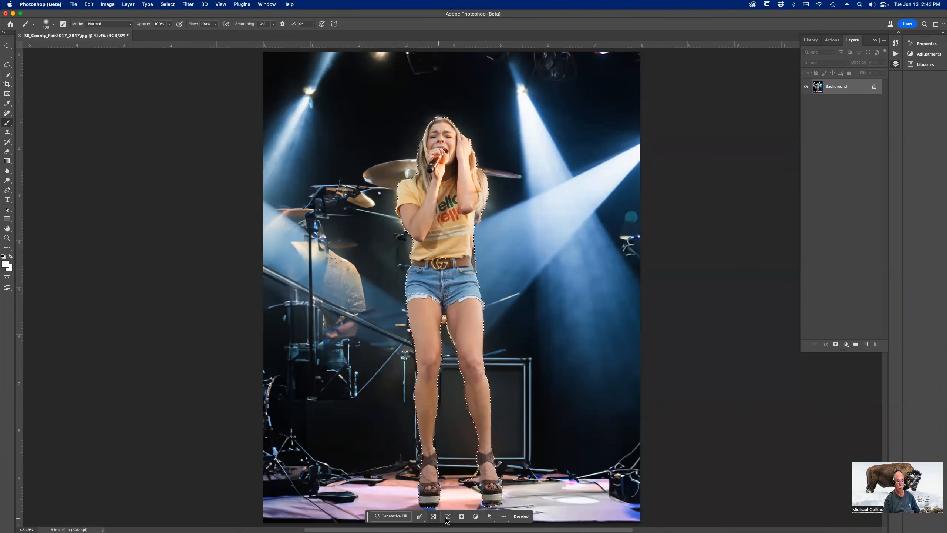
pyautogui.click(419, 518)
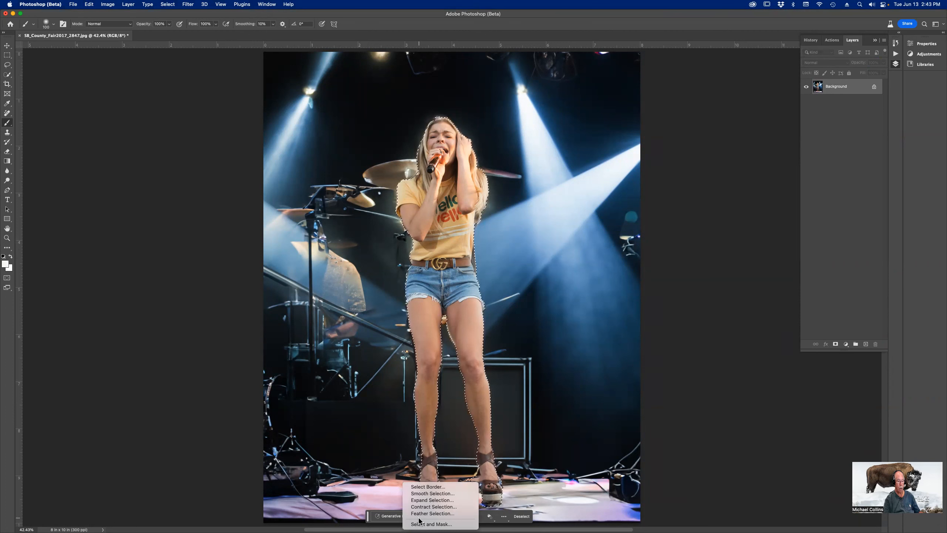
pyautogui.click(419, 519)
pyautogui.click(434, 518)
pyautogui.click(437, 517)
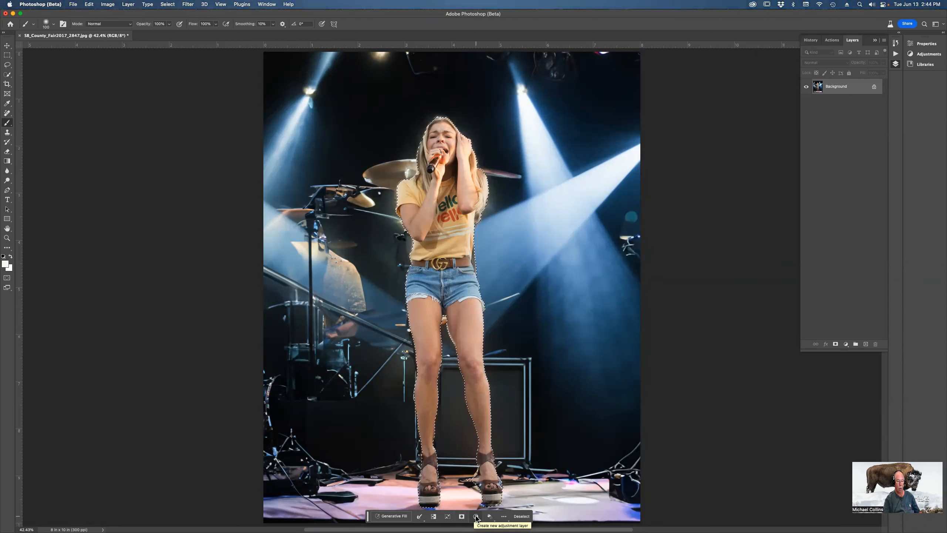
# Pin the contextual task bar's position, check it at a smaller zoom, and deselect the singer.
pyautogui.click(506, 518)
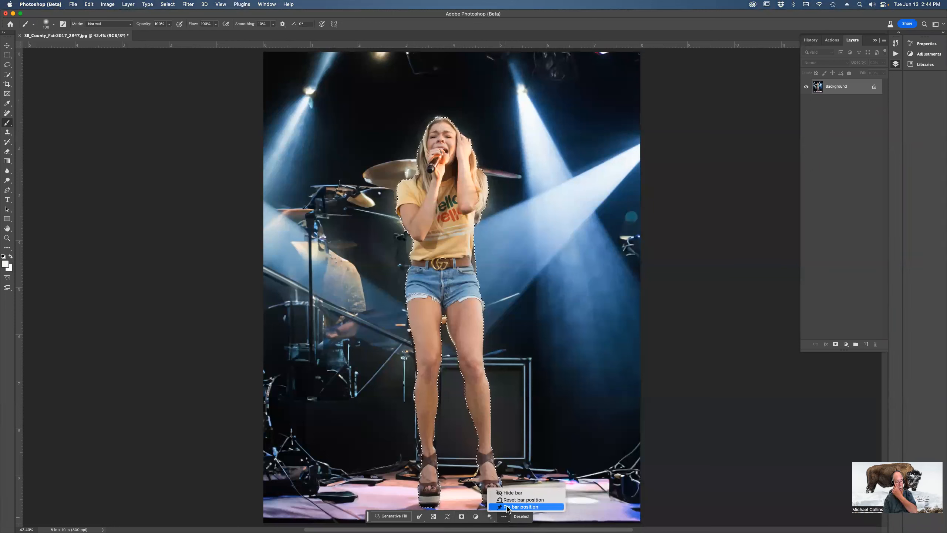
pyautogui.click(508, 508)
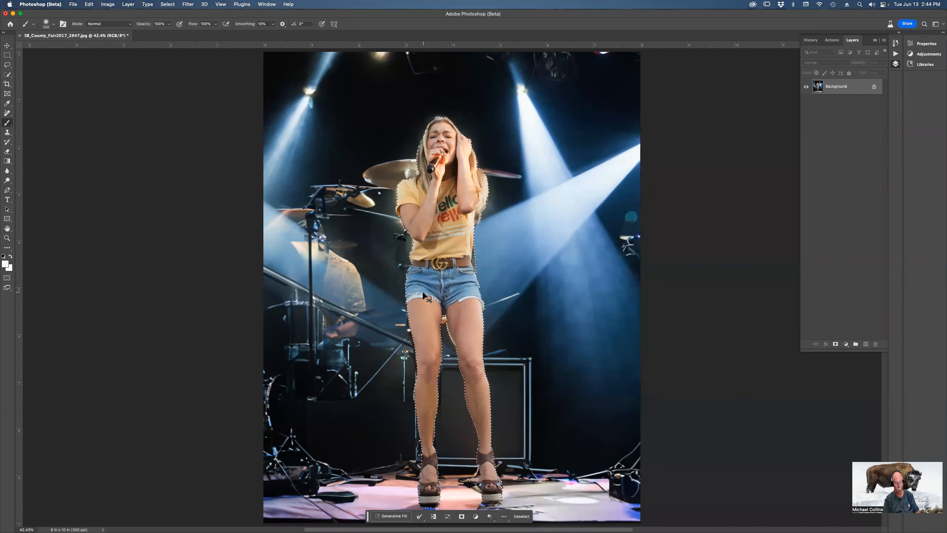
pyautogui.press('super+minus')
pyautogui.press('super+minus')
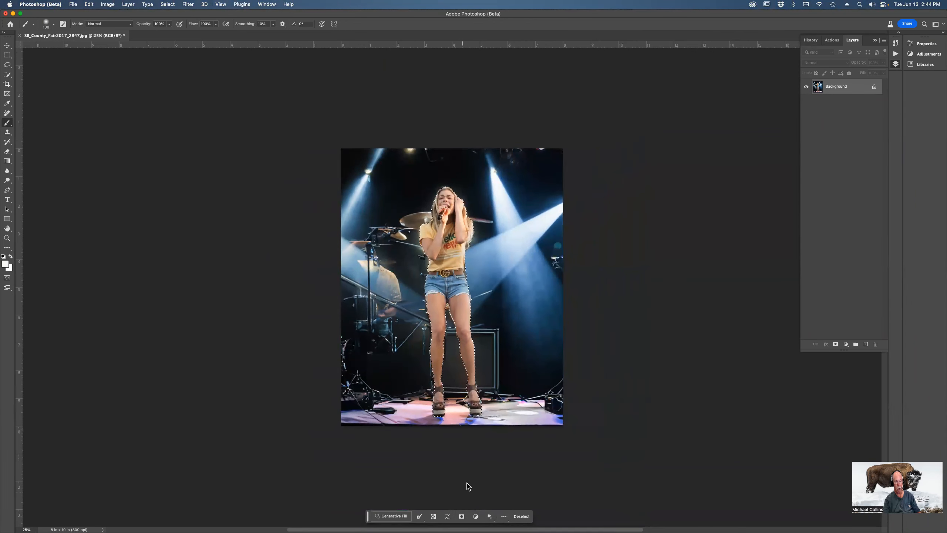
pyautogui.press('super+0')
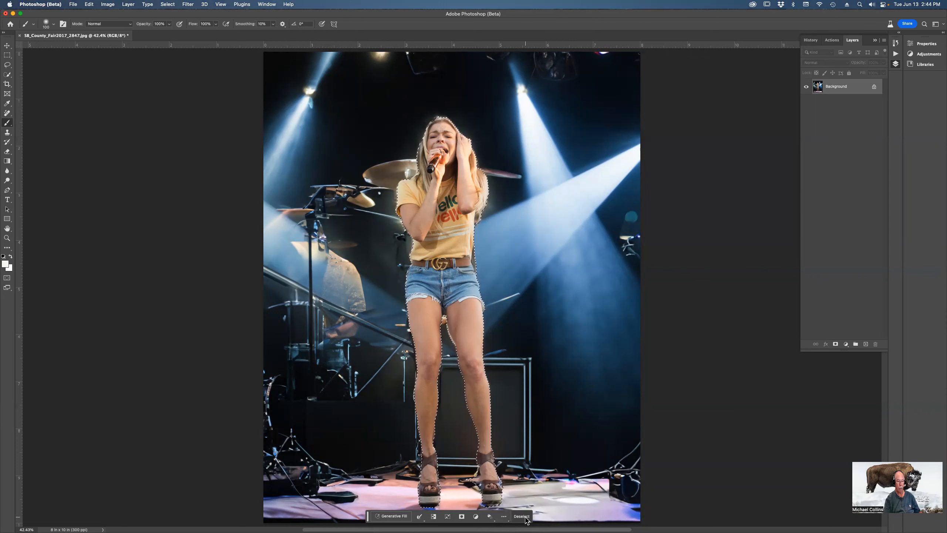
pyautogui.click(522, 517)
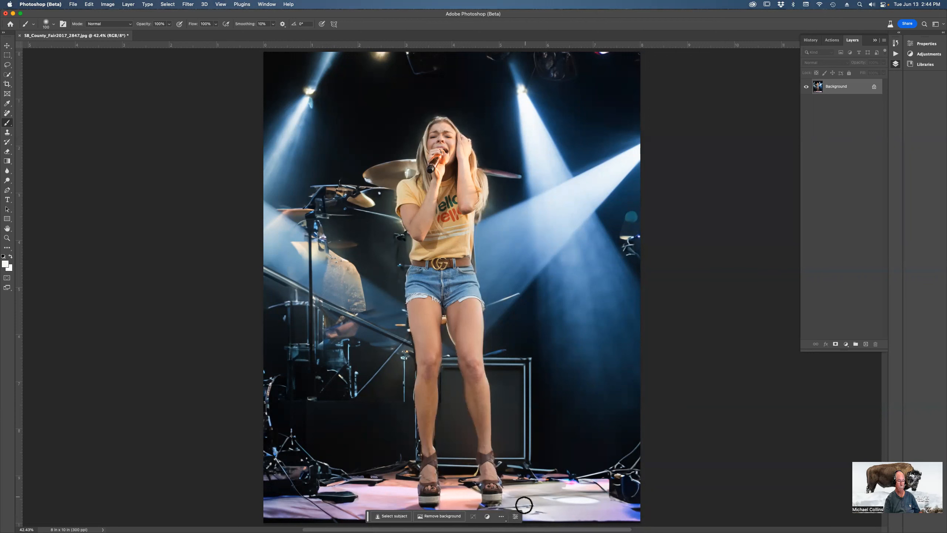
# Examine the adjustment presets by previewing them on the photo and expanding the Landscape and Cinematic categories.
pyautogui.click(516, 518)
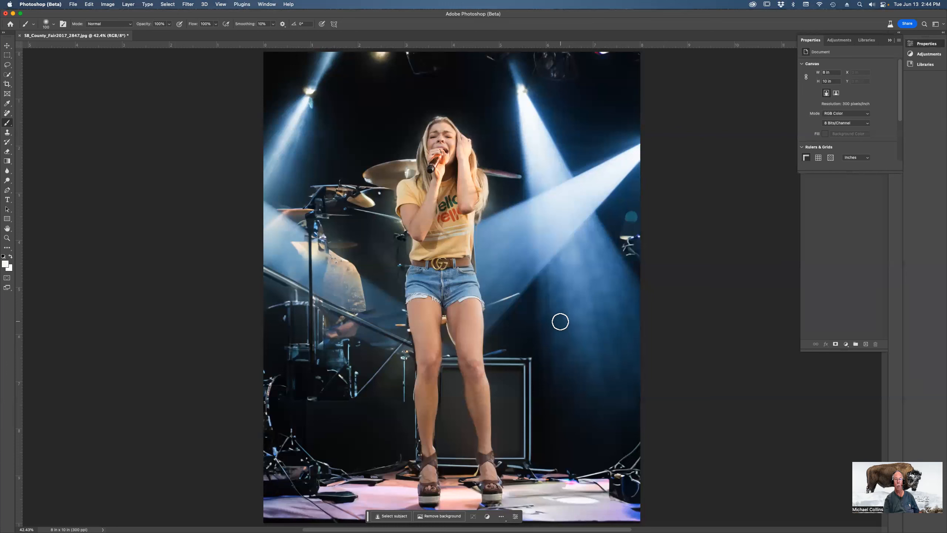
pyautogui.click(925, 56)
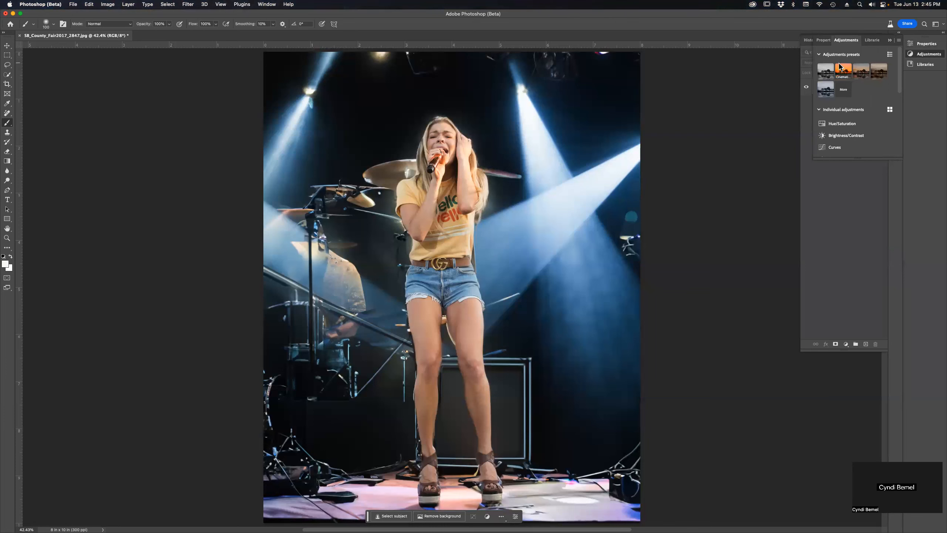
pyautogui.moveTo(880, 68)
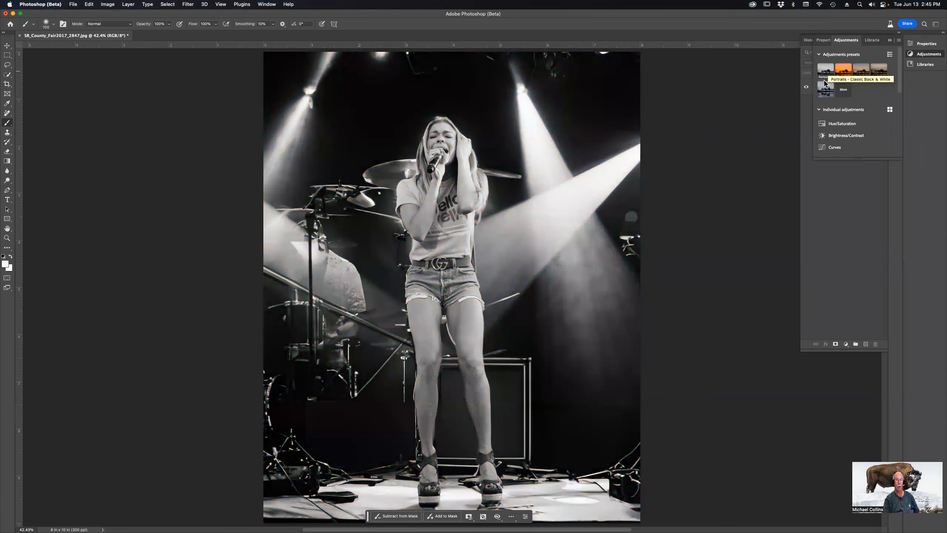
pyautogui.click(844, 91)
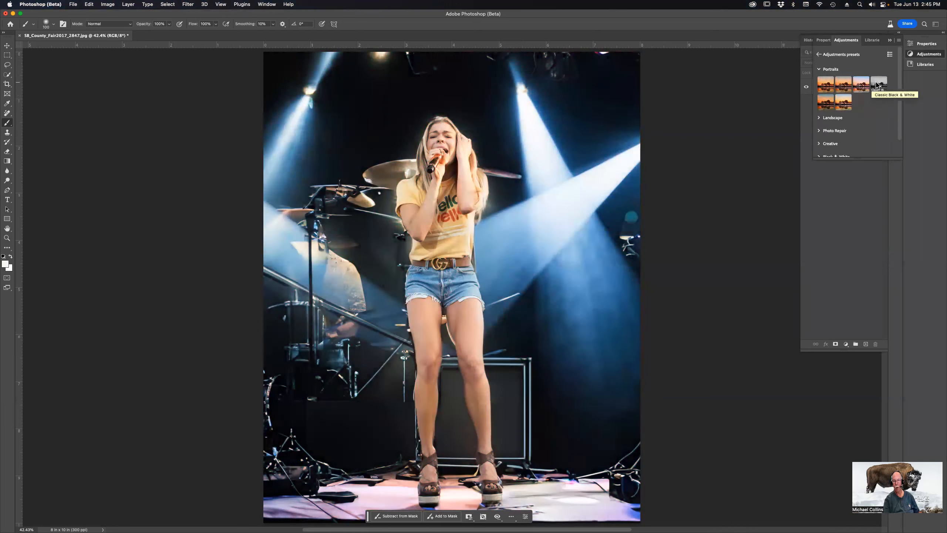
pyautogui.click(820, 119)
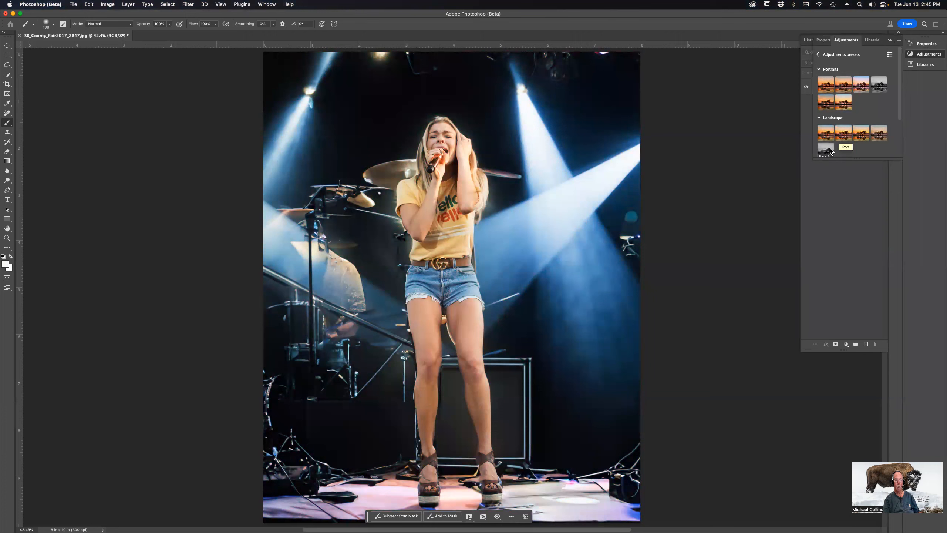
pyautogui.scroll(-3, 830, 131)
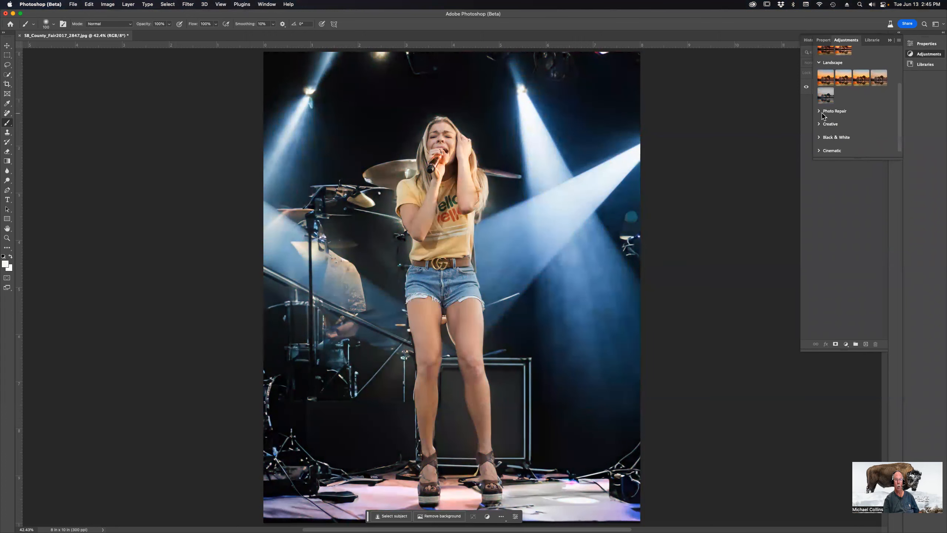
pyautogui.click(832, 151)
pyautogui.scroll(-2, 848, 143)
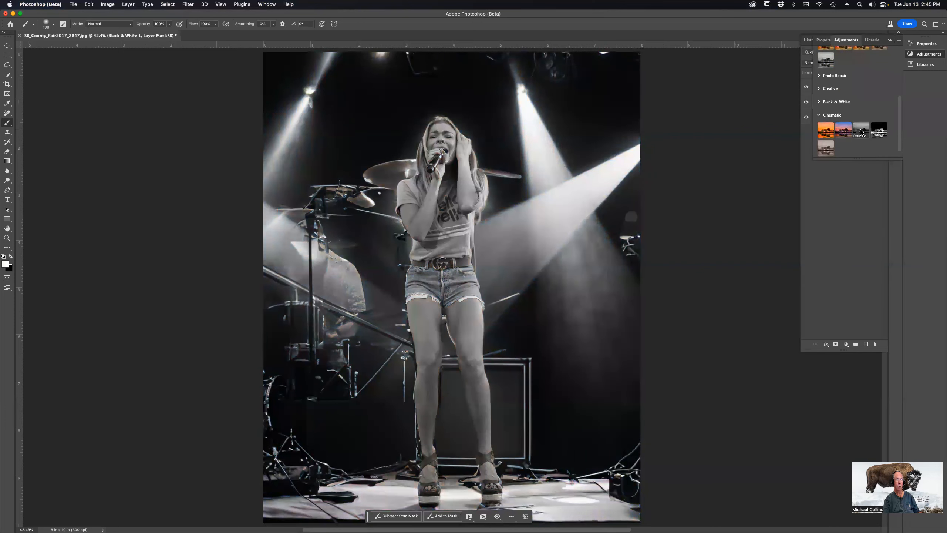
# Stack several Cinematic adjustment presets on the photo, including Mystery, X Ray and Split Tone.
pyautogui.click(830, 147)
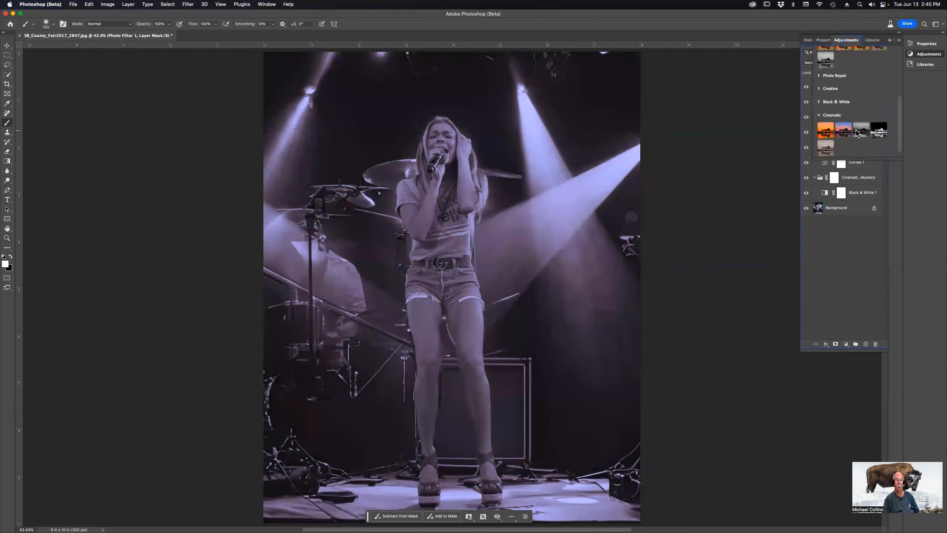
pyautogui.click(857, 131)
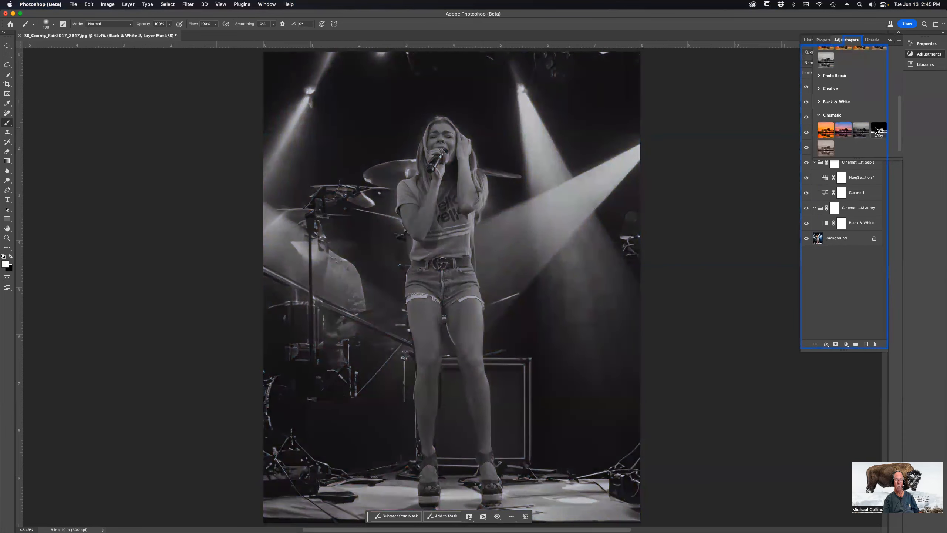
pyautogui.click(877, 130)
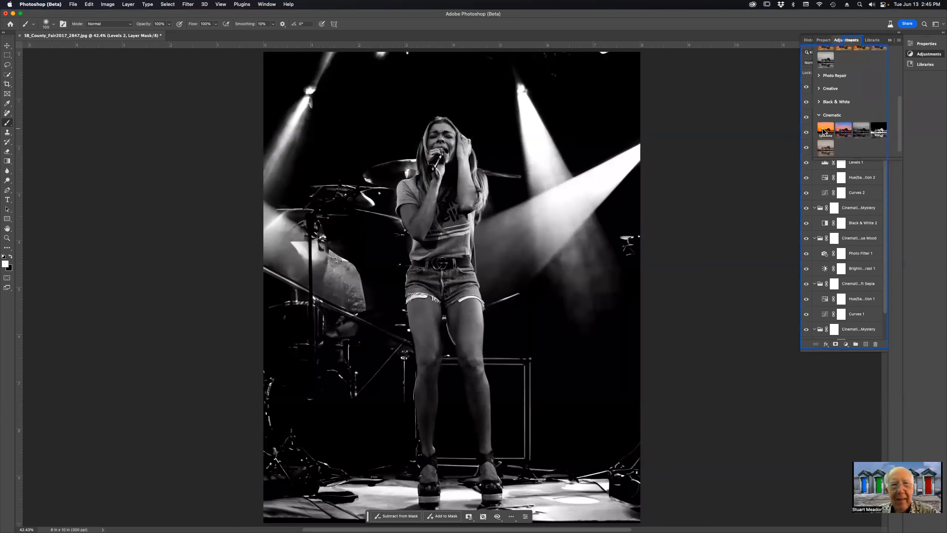
pyautogui.click(824, 131)
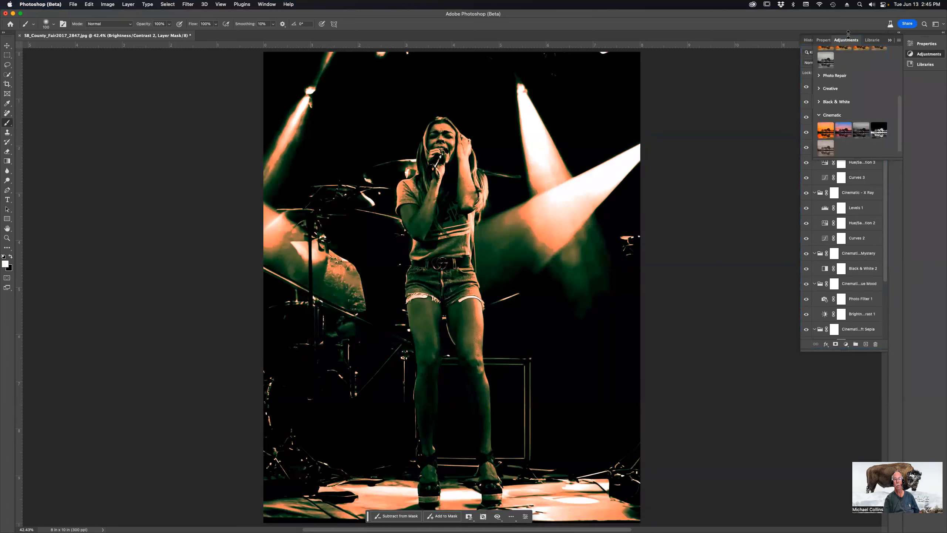
# Collapse the Portraits, Landscape and Cinematic preset categories and put the adjustment presets away.
pyautogui.scroll(5, 843, 76)
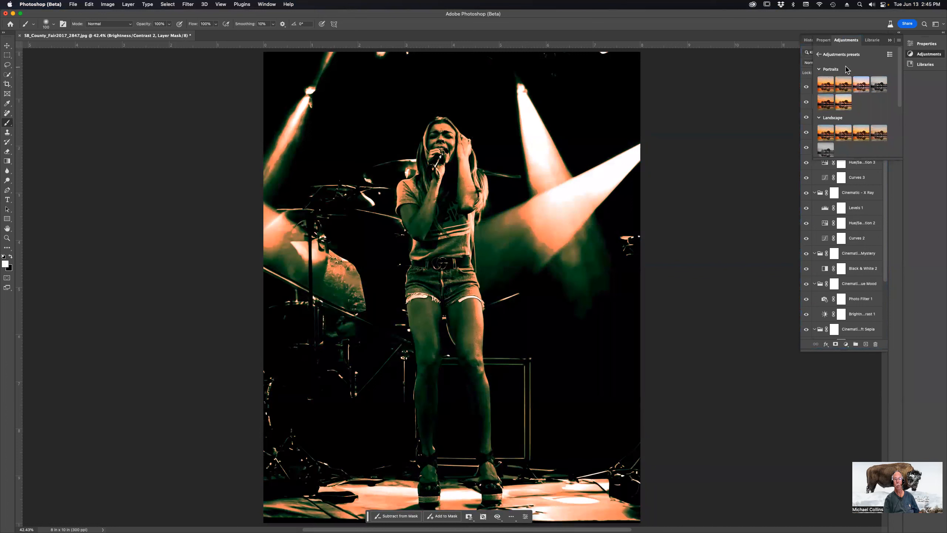
pyautogui.click(820, 71)
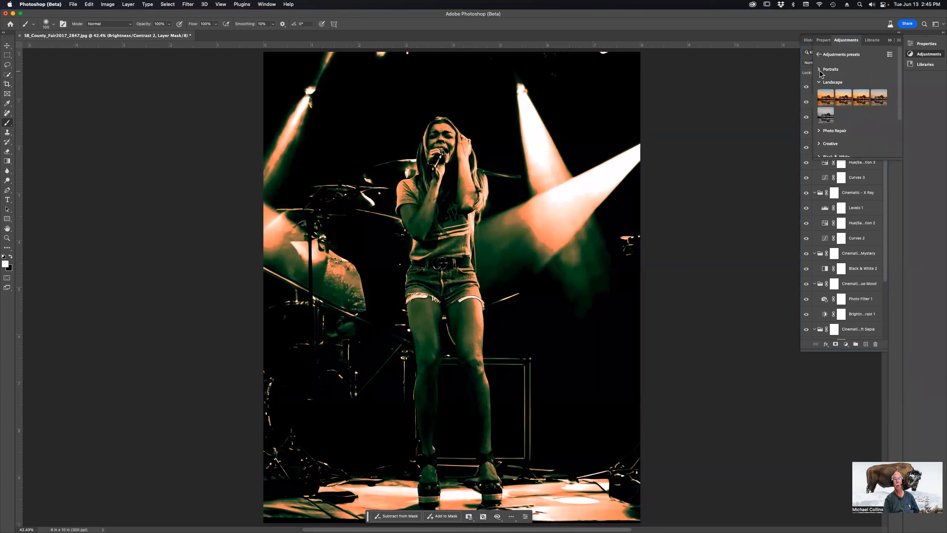
pyautogui.click(821, 82)
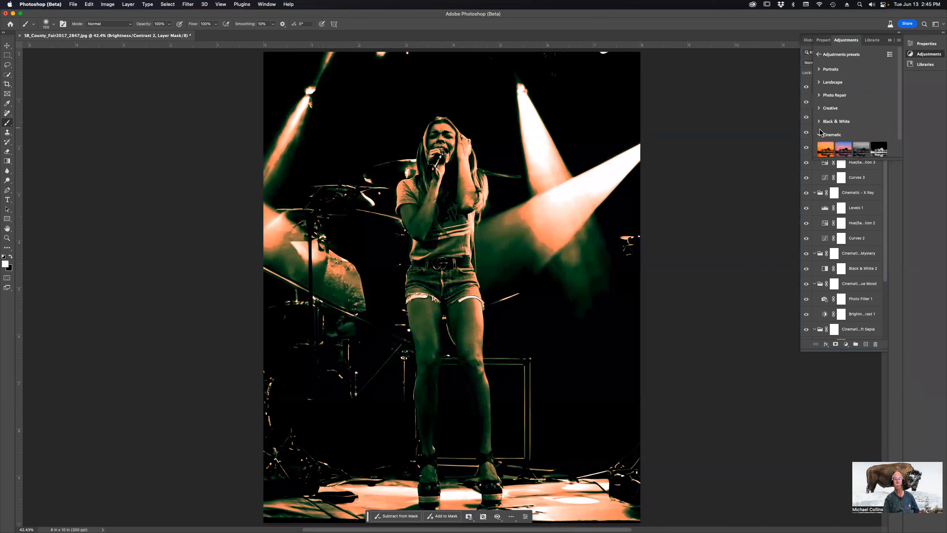
pyautogui.click(821, 135)
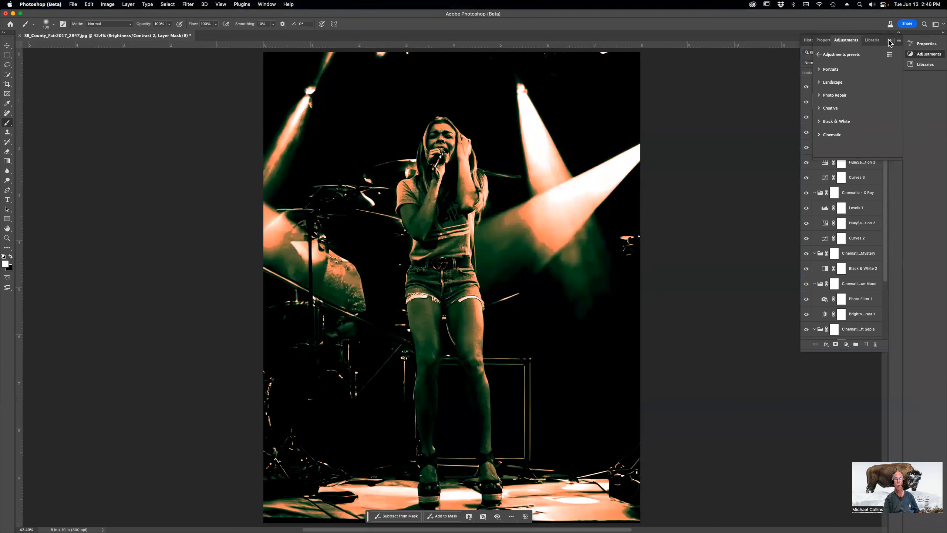
pyautogui.click(890, 41)
# Delete all the Cinematic preset groups and their adjustment layers above the Background layer.
pyautogui.scroll(-2, 853, 127)
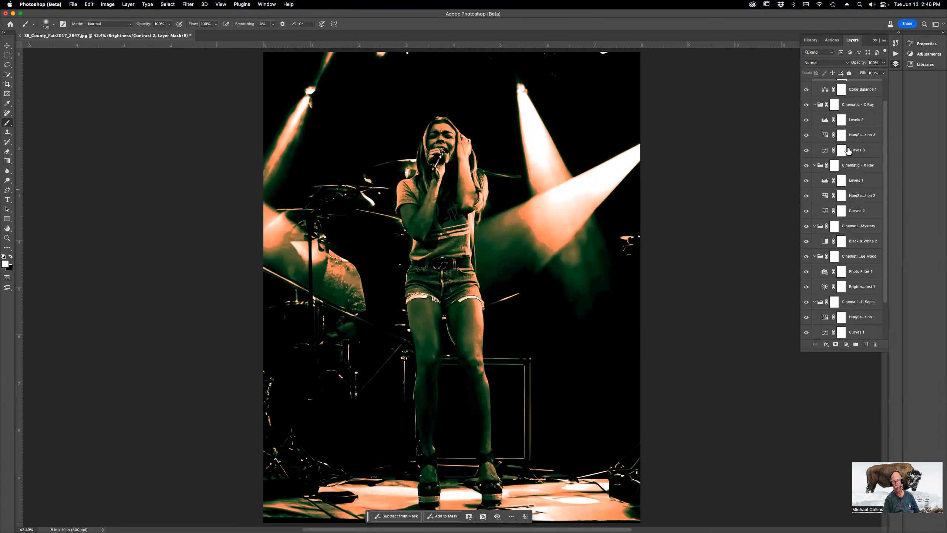
pyautogui.scroll(2, 861, 313)
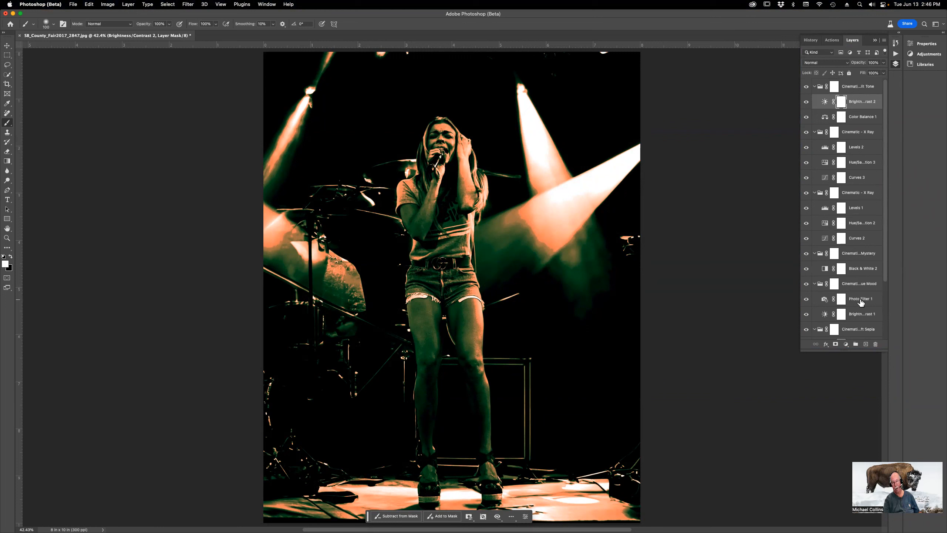
pyautogui.click(861, 87)
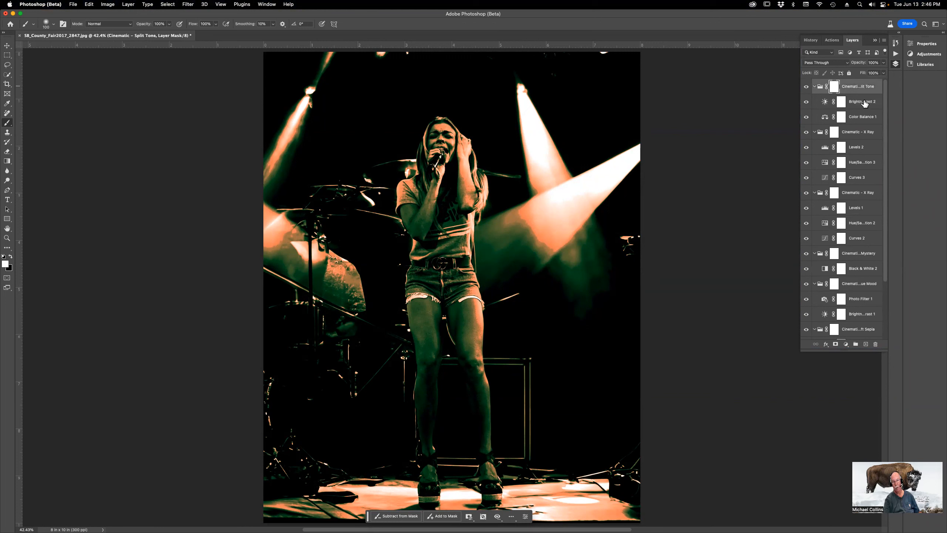
pyautogui.scroll(-5, 869, 235)
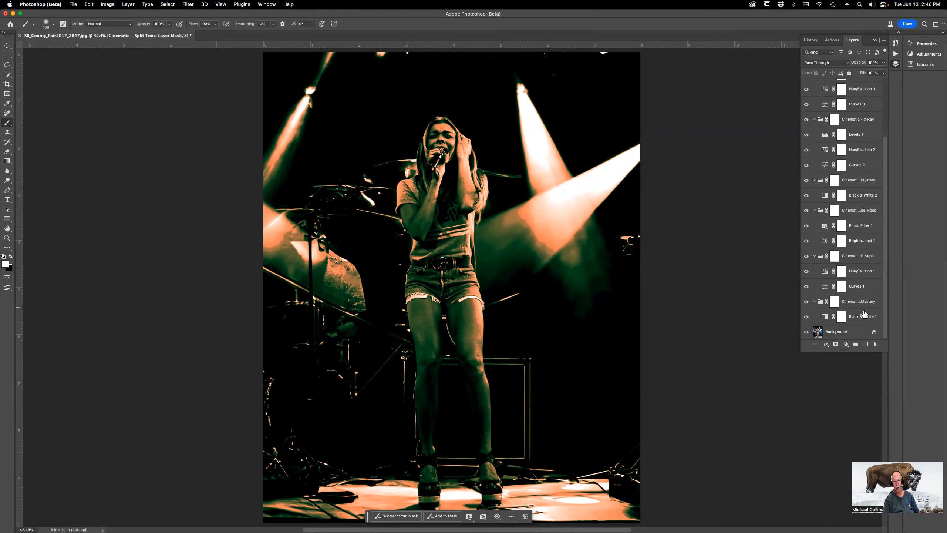
pyautogui.keyDown('shift'); pyautogui.click(863, 317); pyautogui.keyUp('shift')
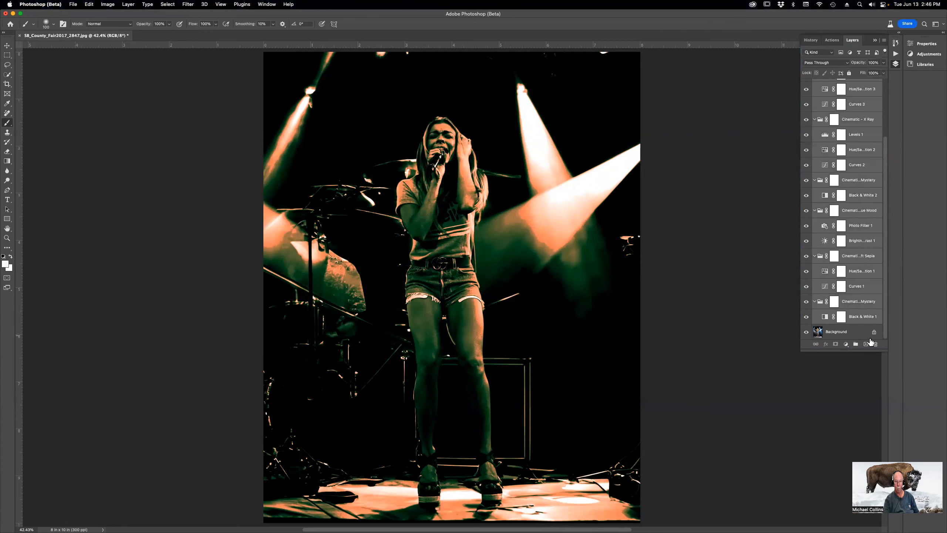
pyautogui.click(876, 345)
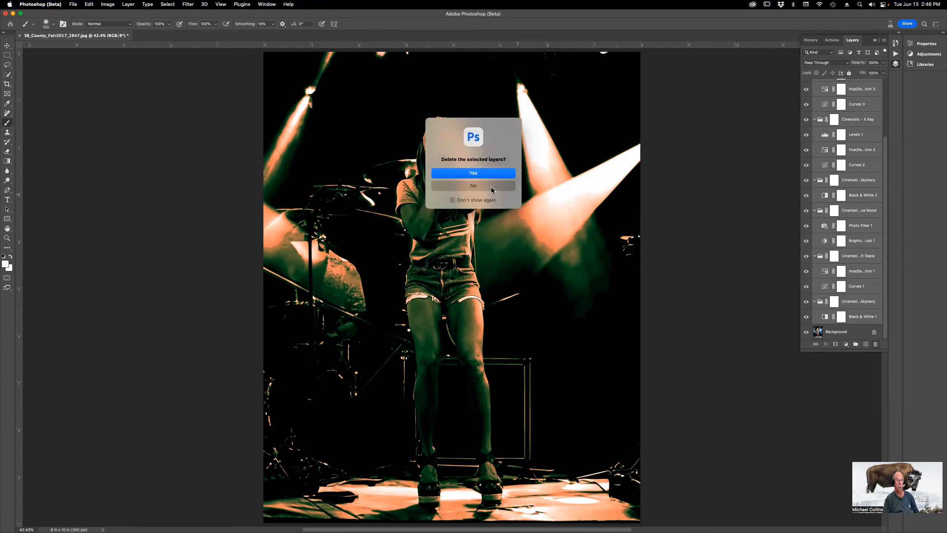
pyautogui.click(473, 173)
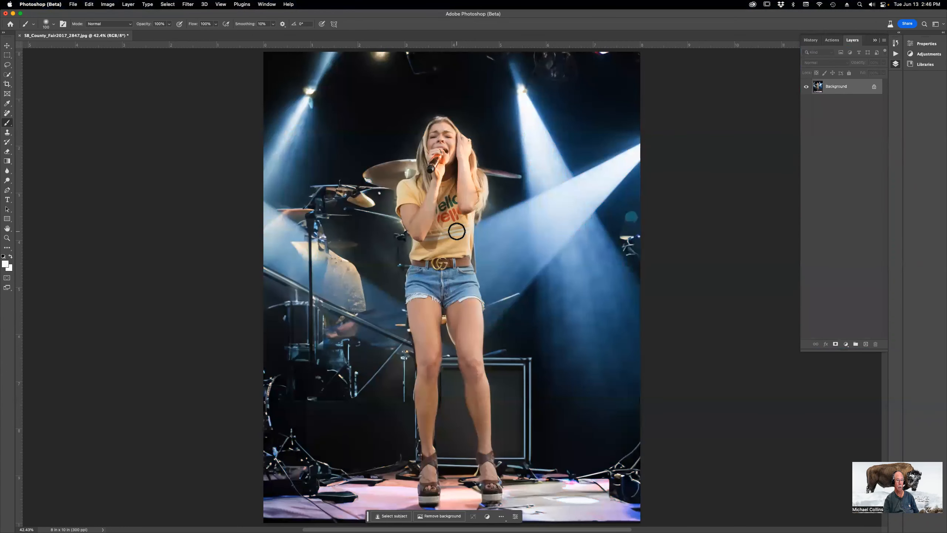
# Draw a linear black-to-white gradient with default colors over the photo, adjust its midpoint, and move its white end up to the singer's chest.
pyautogui.press('g')
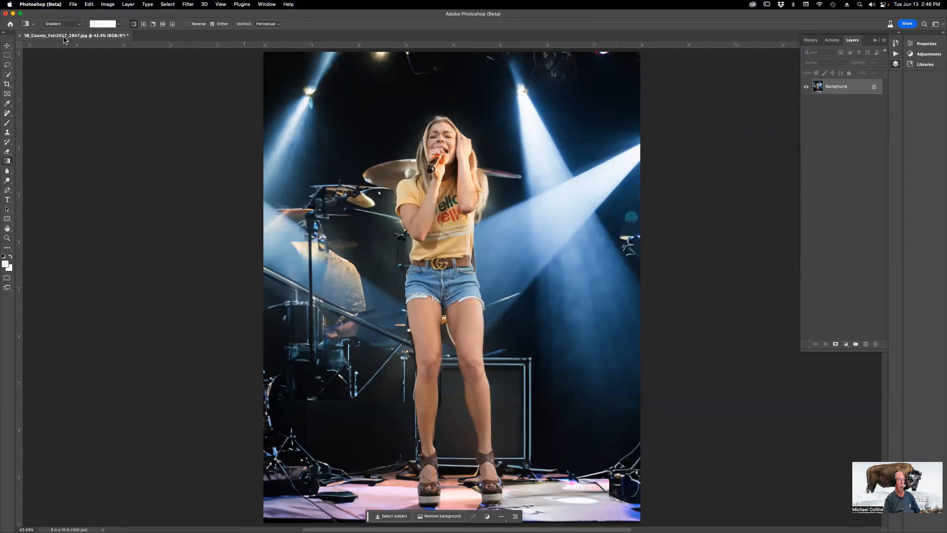
pyautogui.press('d')
pyautogui.moveTo(308, 444); pyautogui.dragTo(484, 341)
pyautogui.moveTo(391, 389)
pyautogui.mouseDown()
pyautogui.moveTo(430, 364)
pyautogui.moveTo(353, 400)
pyautogui.moveTo(377, 391)
pyautogui.mouseUp()
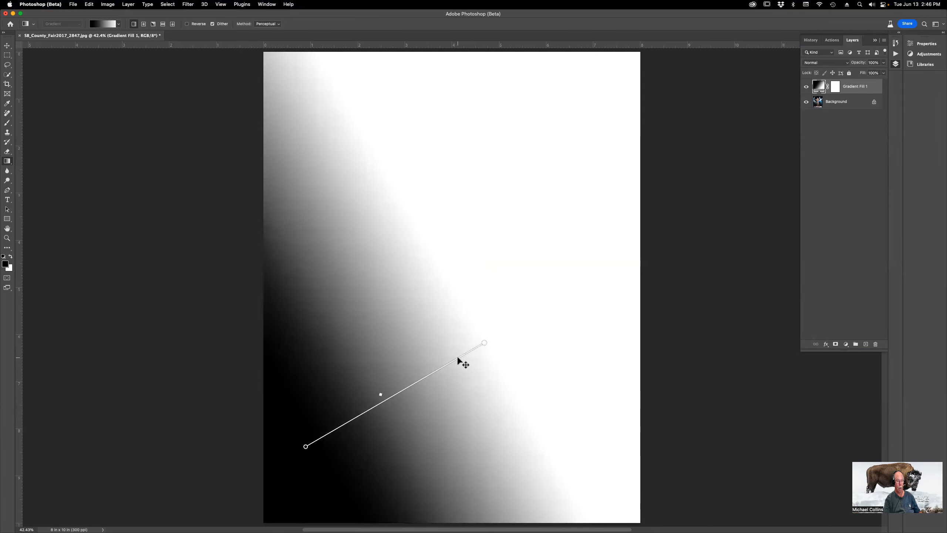
pyautogui.moveTo(484, 342); pyautogui.dragTo(450, 182)
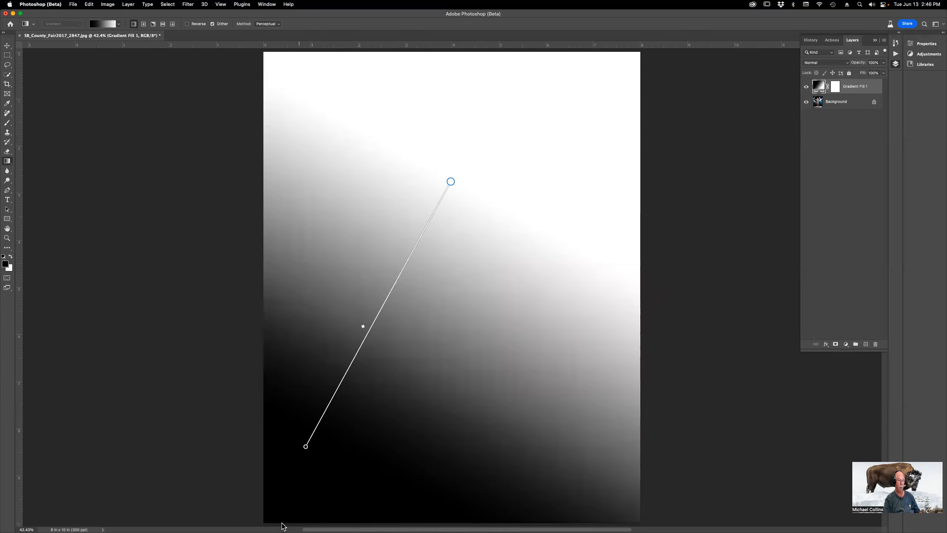